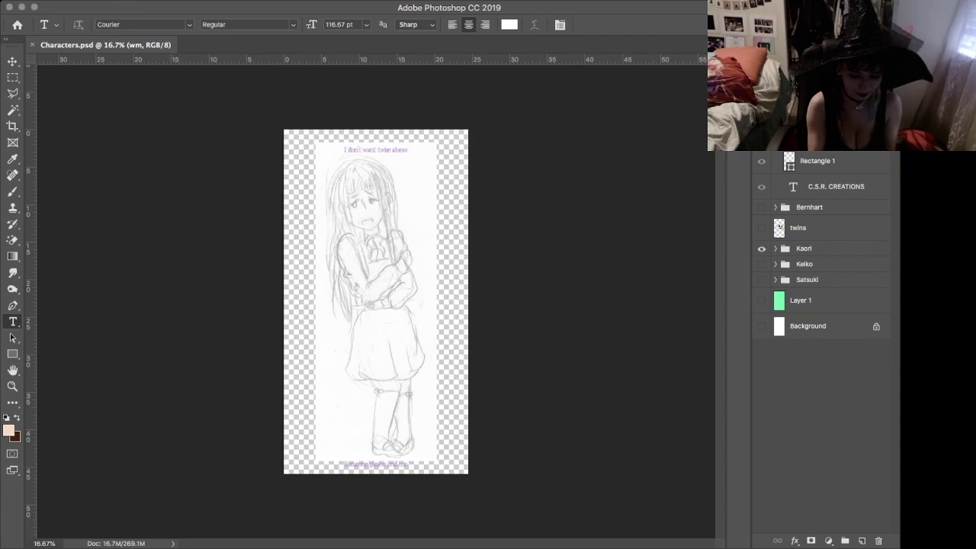
# - Paint pale yellow with a size 25 brush along the jaw, neck and long front hair lock, on the hair's colour layer
pyautogui.press('super+plus')
pyautogui.press('super+plus')
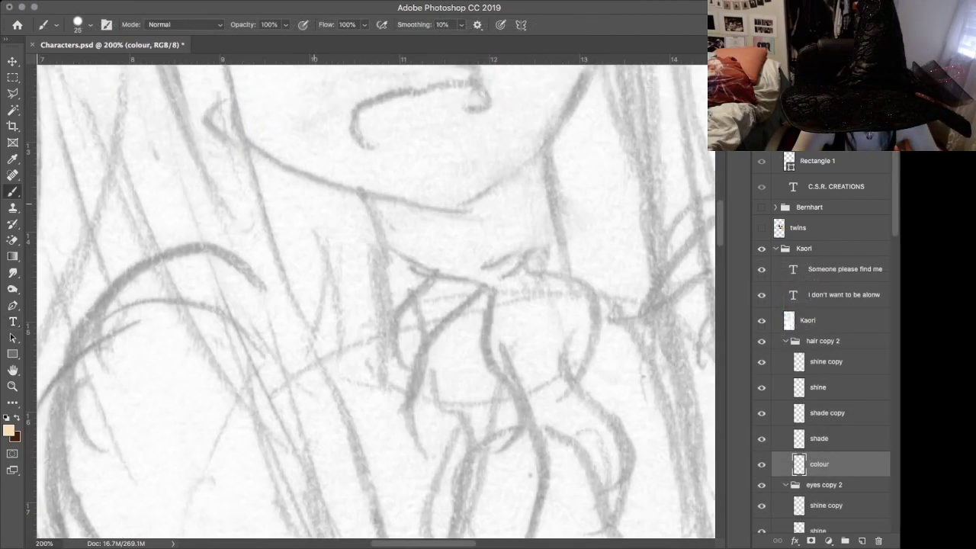
pyautogui.moveTo(221, 145); pyautogui.dragTo(373, 232)
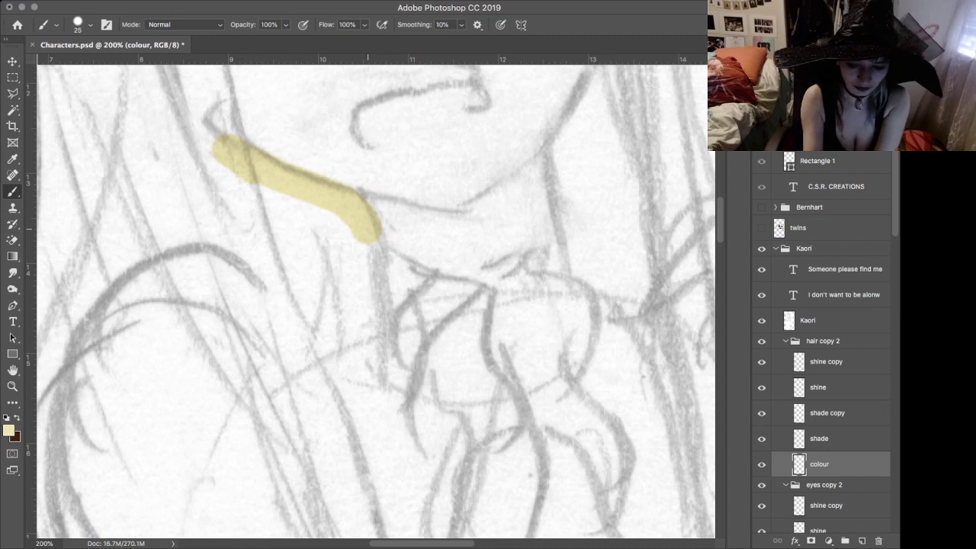
pyautogui.moveTo(370, 235)
pyautogui.mouseDown()
pyautogui.moveTo(359, 305)
pyautogui.moveTo(320, 339)
pyautogui.moveTo(296, 345)
pyautogui.mouseUp()
pyautogui.scroll(-5, 296, 345)
pyautogui.moveTo(268, 200); pyautogui.dragTo(366, 498)
pyautogui.moveTo(228, 243); pyautogui.dragTo(113, 67)
pyautogui.moveTo(126, 70); pyautogui.dragTo(269, 337)
pyautogui.scroll(-6, 269, 337)
pyautogui.moveTo(290, 256)
pyautogui.mouseDown()
pyautogui.moveTo(329, 430)
pyautogui.moveTo(229, 141)
pyautogui.moveTo(265, 201)
pyautogui.mouseUp()
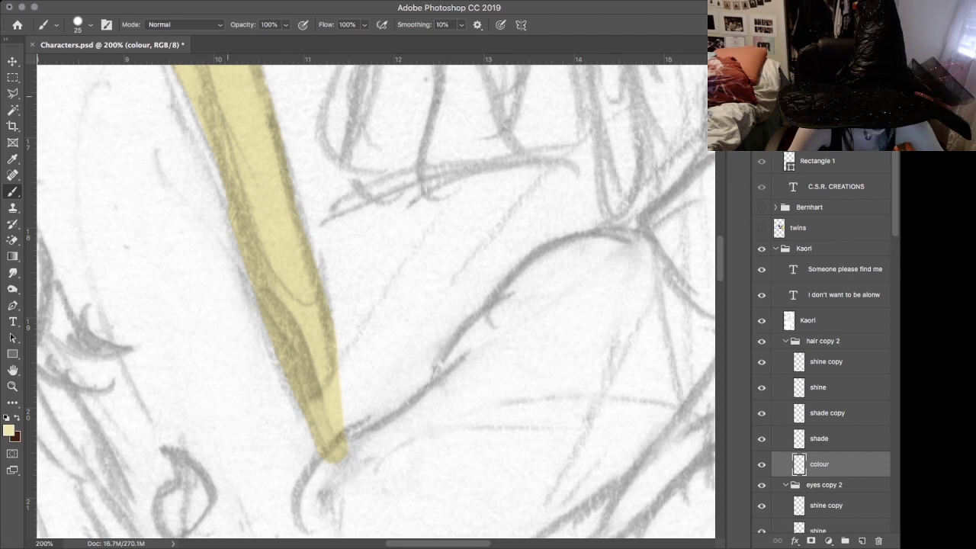
# - Outline the hair around the shoulder and upper arm in yellow, and erase the overspill at the front lock's tip
pyautogui.scroll(6, 373, 298)
pyautogui.hscroll(-4, 374, 297)
pyautogui.moveTo(260, 114)
pyautogui.mouseDown()
pyautogui.moveTo(163, 218)
pyautogui.moveTo(99, 349)
pyautogui.moveTo(168, 526)
pyautogui.mouseUp()
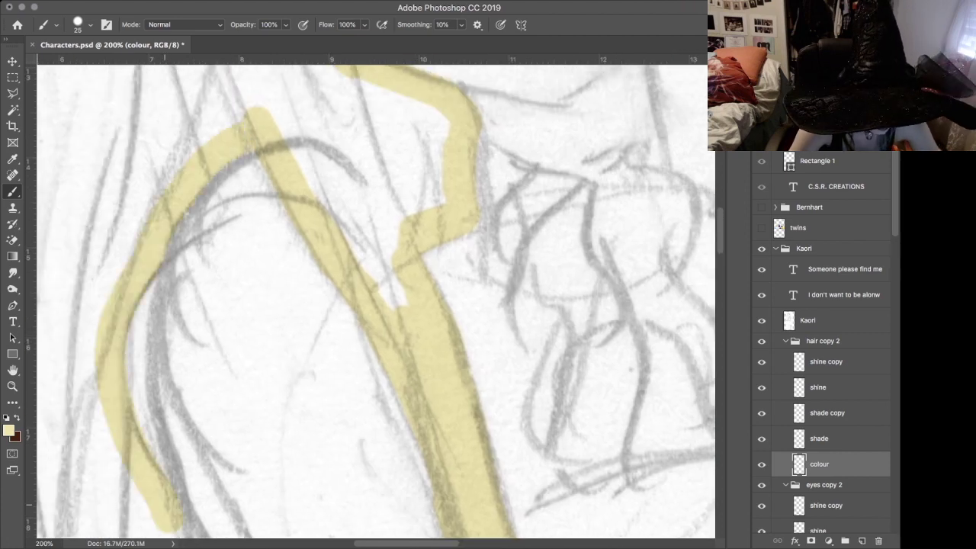
pyautogui.scroll(-8, 374, 301)
pyautogui.hscroll(2, 374, 301)
pyautogui.press('e')
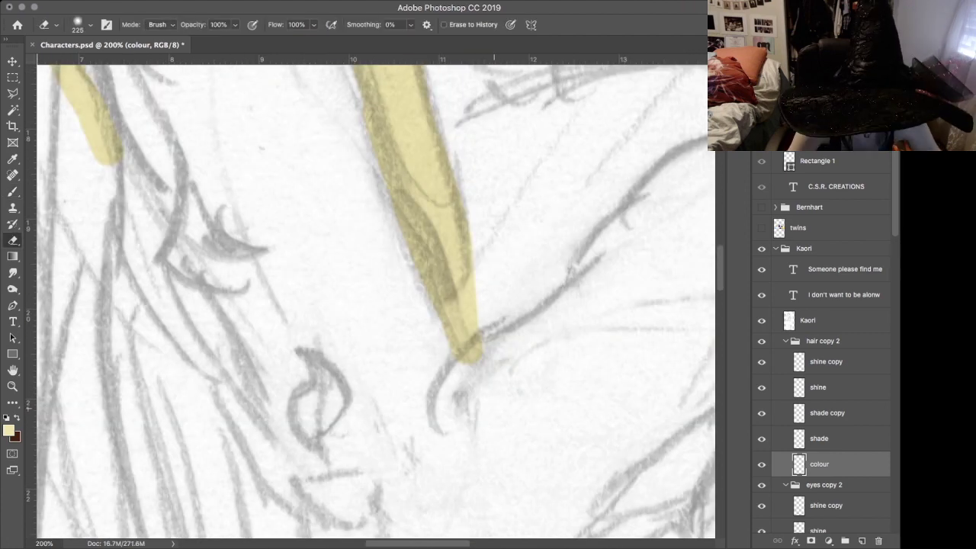
pyautogui.moveTo(493, 352); pyautogui.dragTo(472, 372)
pyautogui.press('b')
# - Paint the yellow inner edge of the back hair along the sleeve from the elbow towards the cuff
pyautogui.scroll(-7, 336, 265)
pyautogui.hscroll(-3, 336, 265)
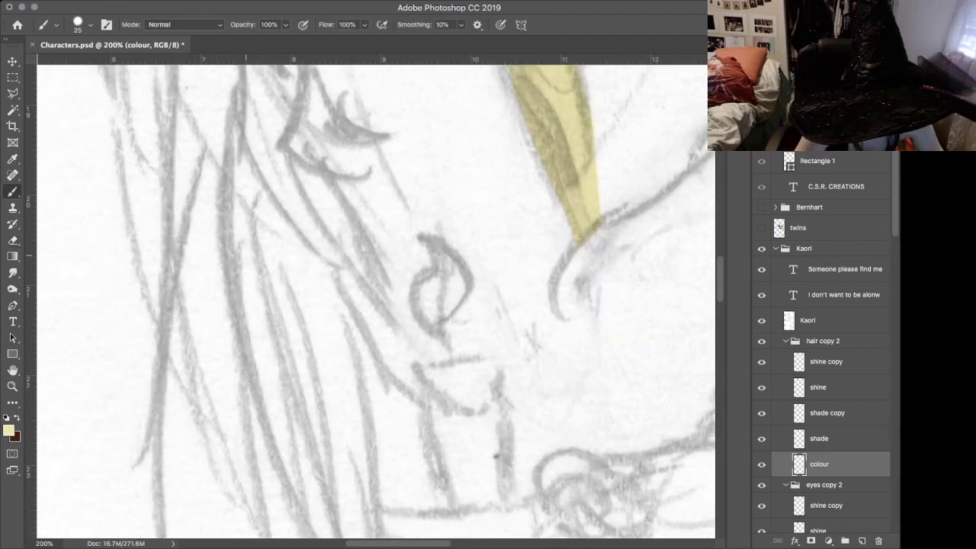
pyautogui.moveTo(411, 366)
pyautogui.mouseDown()
pyautogui.moveTo(379, 251)
pyautogui.moveTo(379, 286)
pyautogui.moveTo(312, 147)
pyautogui.mouseUp()
pyautogui.scroll(6, 374, 301)
pyautogui.hscroll(-2, 374, 301)
pyautogui.scroll(1, 388, 343)
pyautogui.moveTo(310, 230)
pyautogui.mouseDown()
pyautogui.moveTo(308, 131)
pyautogui.moveTo(415, 387)
pyautogui.mouseUp()
# - Continue the yellow hair edge past the cuff and around the waistband
pyautogui.scroll(-8, 400, 358)
pyautogui.hscroll(3, 399, 358)
pyautogui.press('e')
pyautogui.press('b')
pyautogui.moveTo(420, 328)
pyautogui.mouseDown()
pyautogui.moveTo(388, 393)
pyautogui.moveTo(426, 420)
pyautogui.mouseUp()
# - Paint the lowest hair strand in yellow from the waistband down along the skirt's edge
pyautogui.scroll(-6, 426, 419)
pyautogui.hscroll(-1, 426, 419)
pyautogui.scroll(-8, 438, 305)
pyautogui.scroll(4, 437, 305)
pyautogui.hscroll(-1, 438, 305)
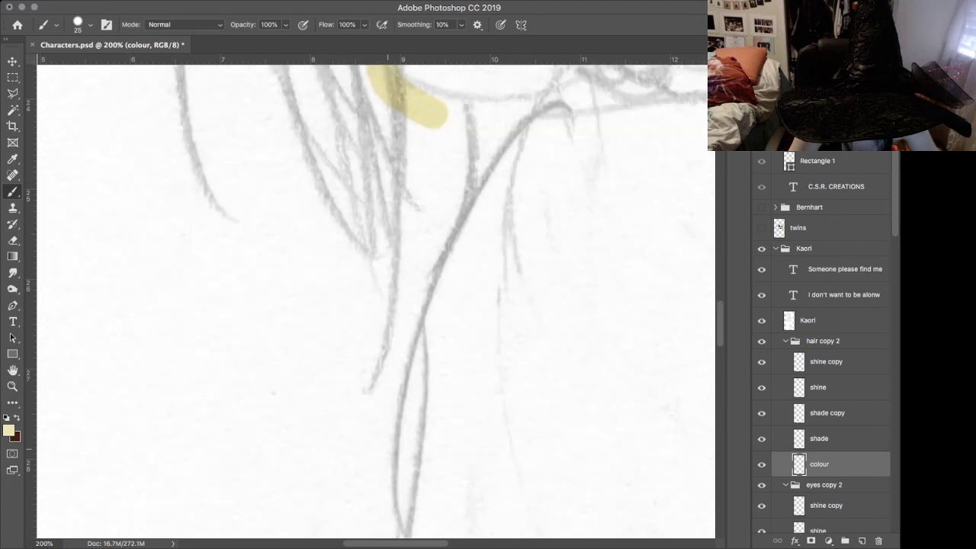
pyautogui.moveTo(385, 462); pyautogui.dragTo(409, 248)
pyautogui.moveTo(393, 439); pyautogui.dragTo(488, 149)
pyautogui.moveTo(458, 183); pyautogui.dragTo(424, 114)
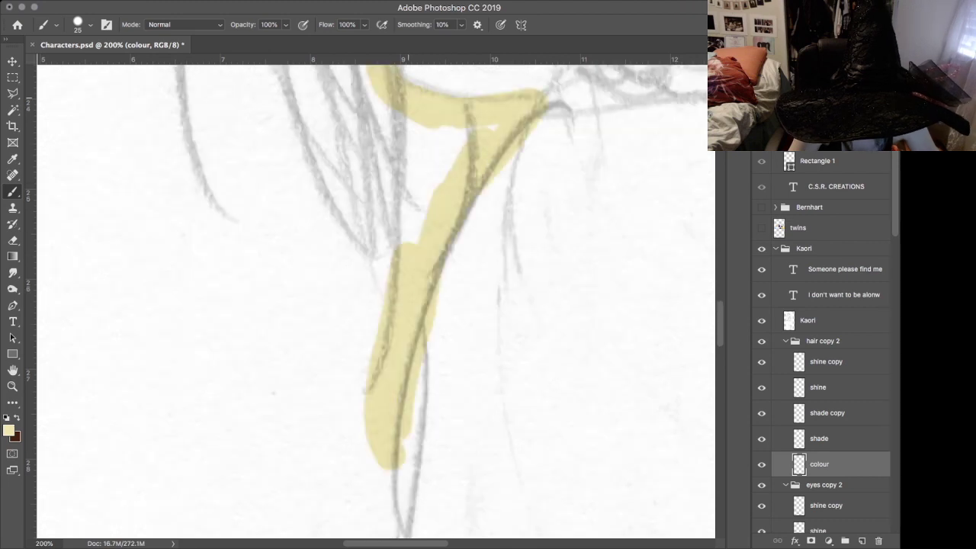
# - Erase the yellow overspill along the lowest strand so it tapers to a point beside the skirt
pyautogui.press('e')
pyautogui.moveTo(423, 477); pyautogui.dragTo(456, 288)
pyautogui.moveTo(379, 250)
pyautogui.mouseDown()
pyautogui.moveTo(373, 473)
pyautogui.moveTo(325, 400)
pyautogui.mouseUp()
pyautogui.press('super+z')
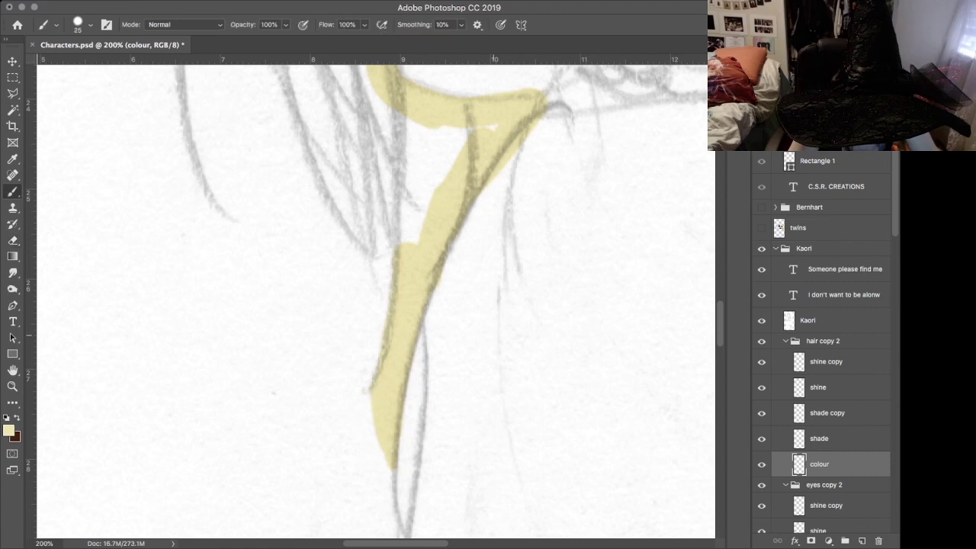
pyautogui.scroll(3, 568, 107)
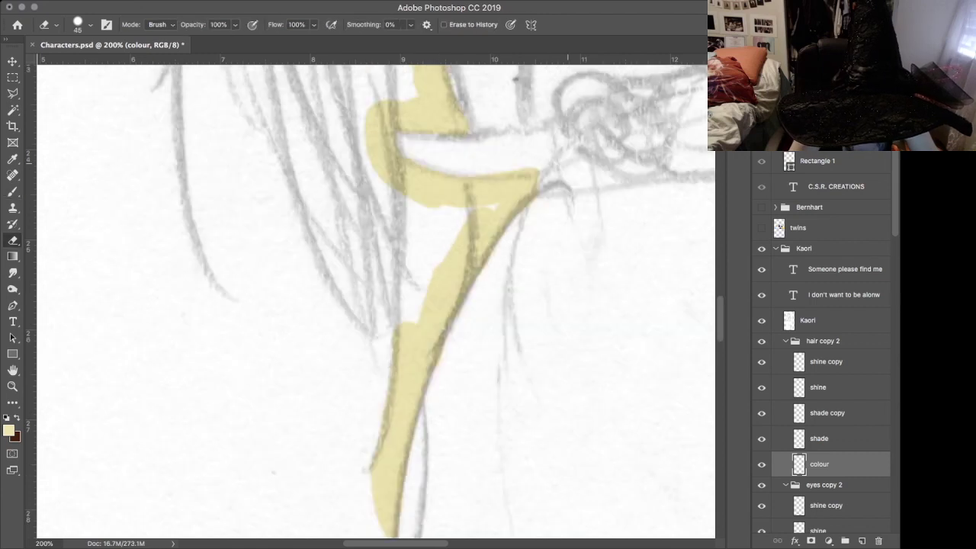
pyautogui.scroll(2, 568, 106)
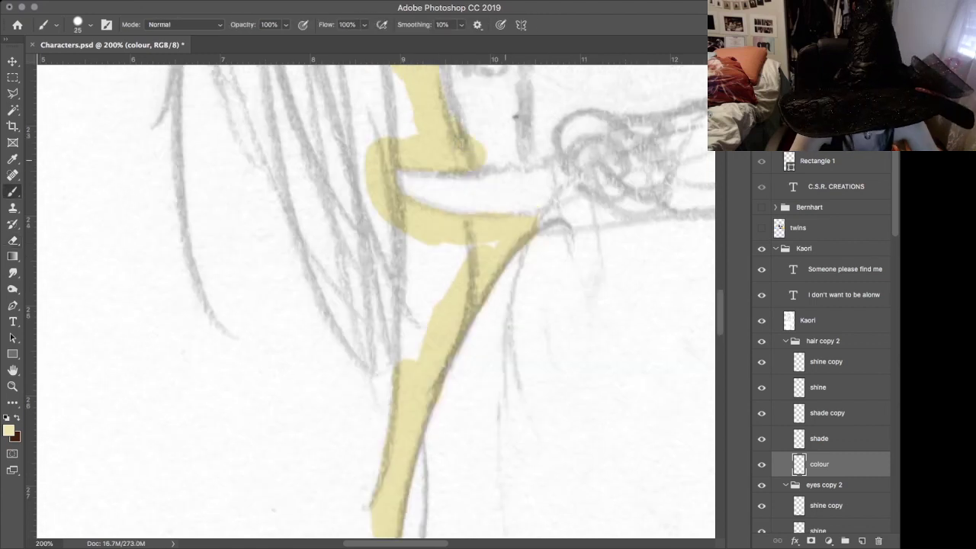
pyautogui.press('b')
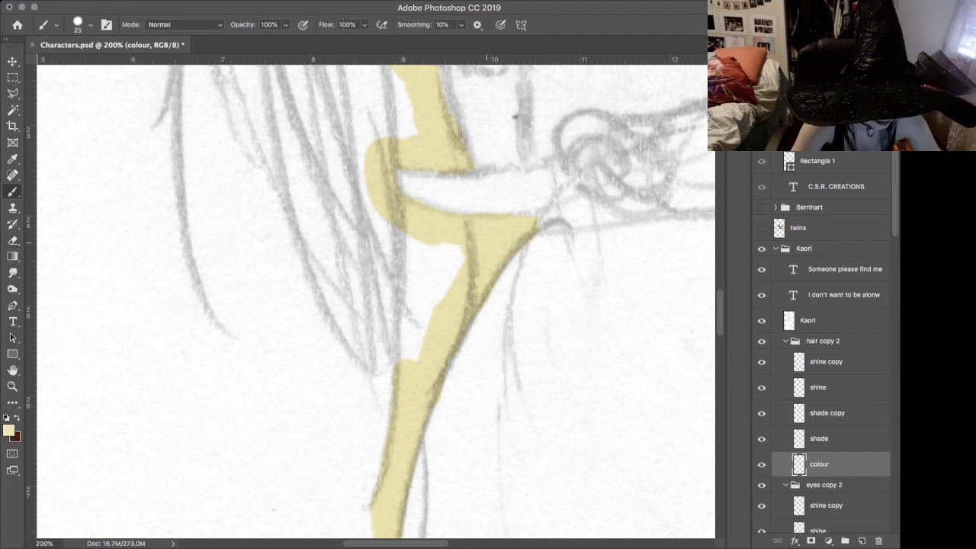
# - Outline the lower outer hair strands in yellow, including the small pointed strand beside them
pyautogui.moveTo(385, 362)
pyautogui.mouseDown()
pyautogui.moveTo(348, 305)
pyautogui.moveTo(267, 145)
pyautogui.moveTo(270, 473)
pyautogui.mouseUp()
pyautogui.scroll(5, 374, 297)
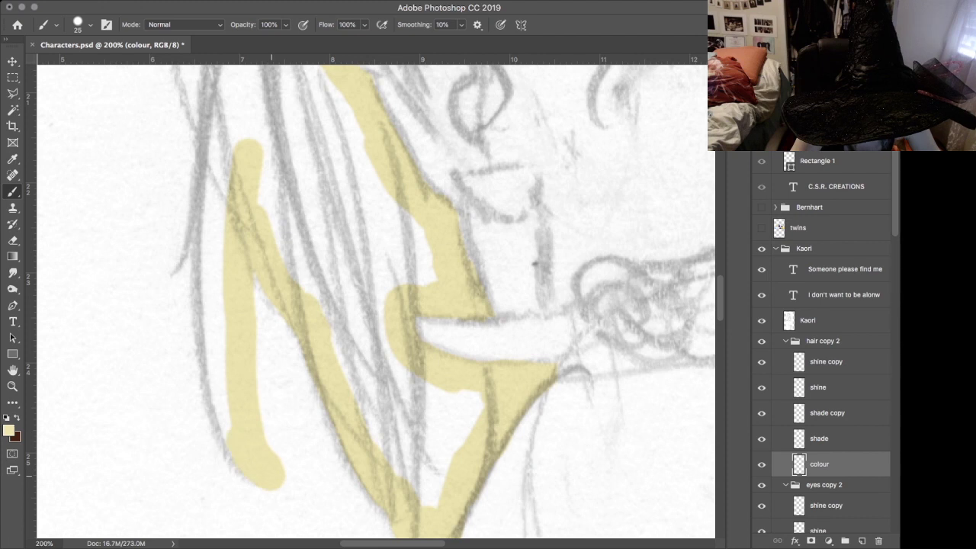
pyautogui.moveTo(223, 454); pyautogui.dragTo(210, 70)
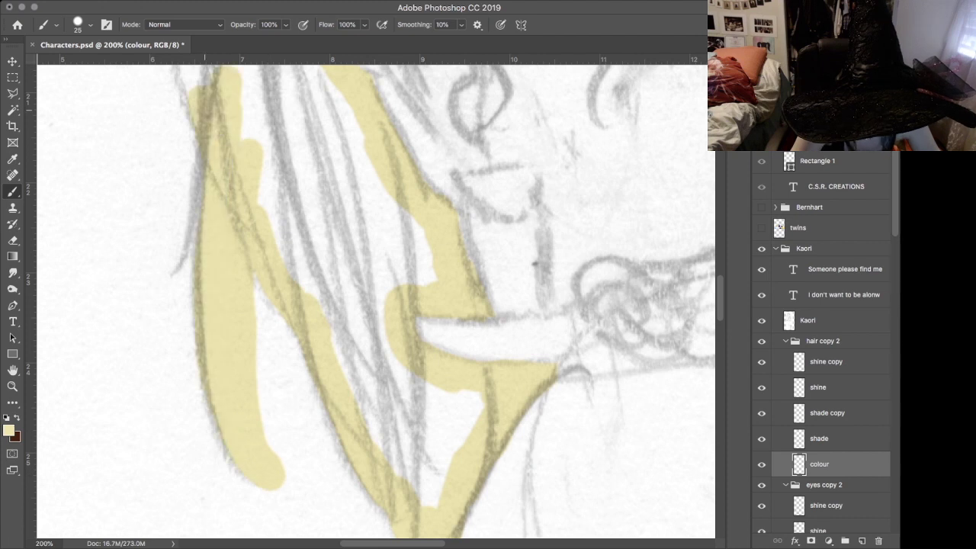
pyautogui.moveTo(204, 110); pyautogui.dragTo(196, 71)
pyautogui.moveTo(202, 114); pyautogui.dragTo(161, 268)
# - Trim the outer strands to pointed tips with the Eraser and repaint the gap between them in yellow
pyautogui.press('e')
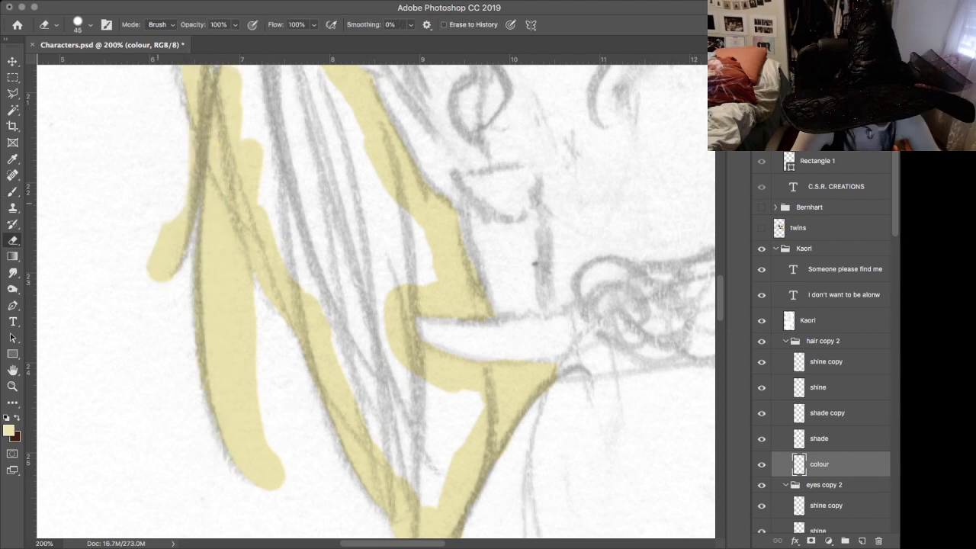
pyautogui.press('super+z')
pyautogui.moveTo(169, 126); pyautogui.dragTo(156, 276)
pyautogui.moveTo(291, 334); pyautogui.dragTo(304, 488)
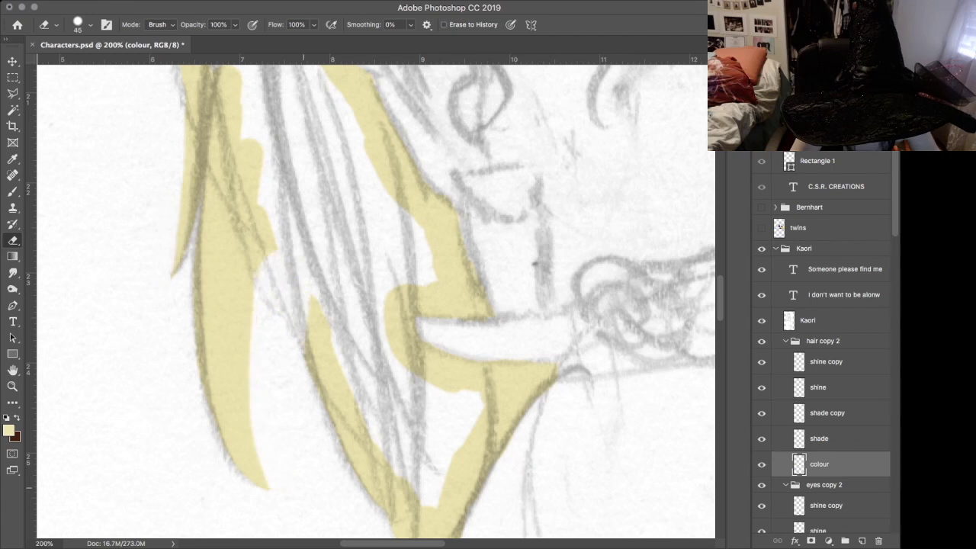
pyautogui.press('b')
pyautogui.moveTo(309, 351); pyautogui.dragTo(258, 263)
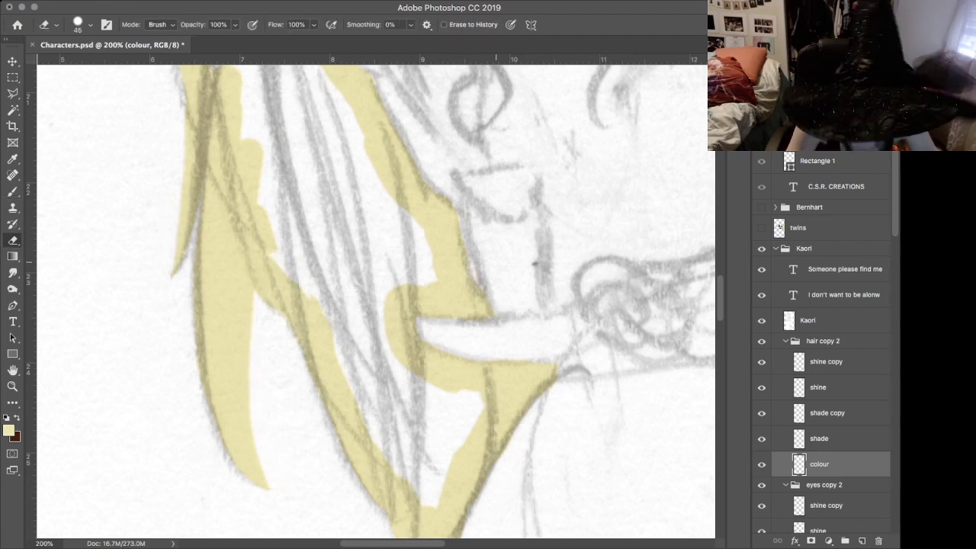
# - Paint the hair's left outer edge in yellow from the lower strands up past the shoulder to ear height
pyautogui.hscroll(-4, 494, 254)
pyautogui.scroll(1, 493, 254)
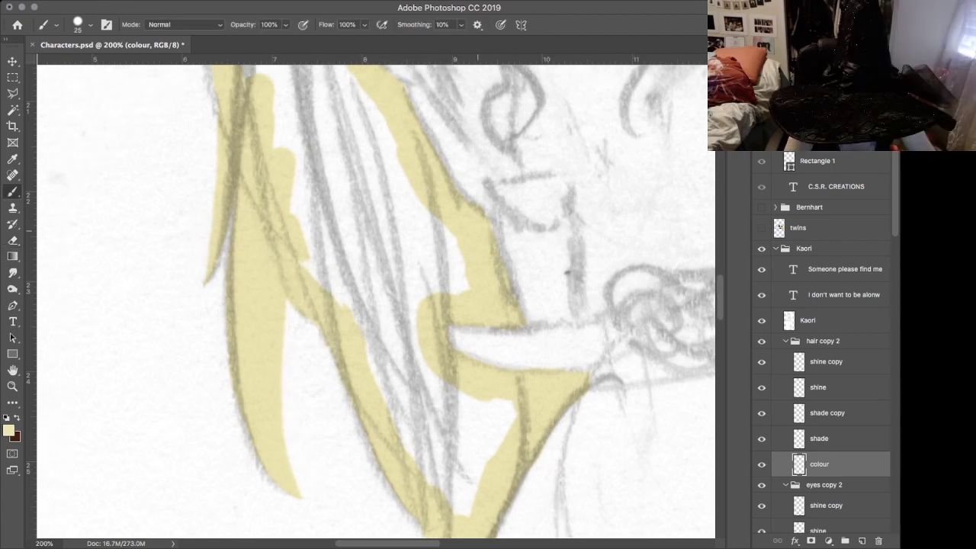
pyautogui.scroll(10, 479, 230)
pyautogui.hscroll(-3, 479, 230)
pyautogui.moveTo(281, 370); pyautogui.dragTo(259, 183)
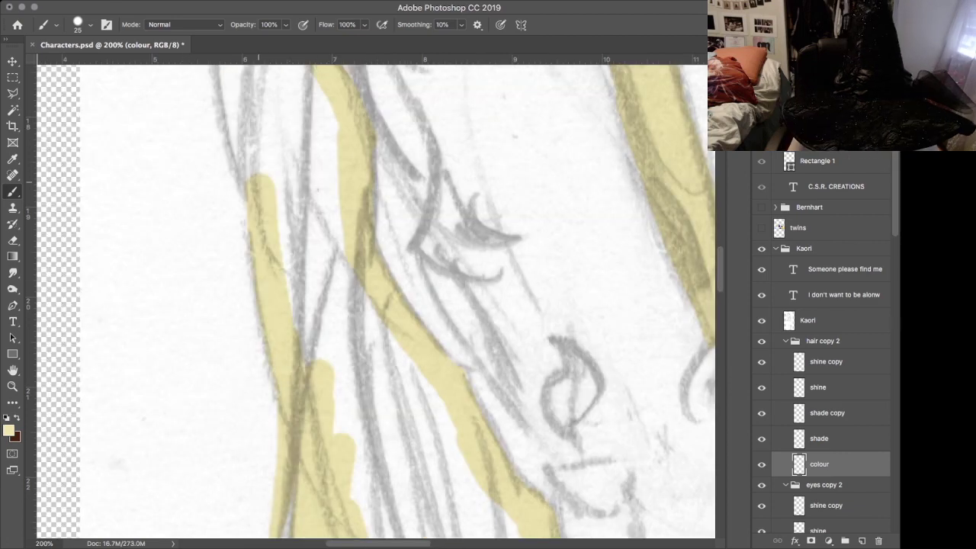
pyautogui.hscroll(-3, 374, 297)
pyautogui.moveTo(328, 450); pyautogui.dragTo(367, 87)
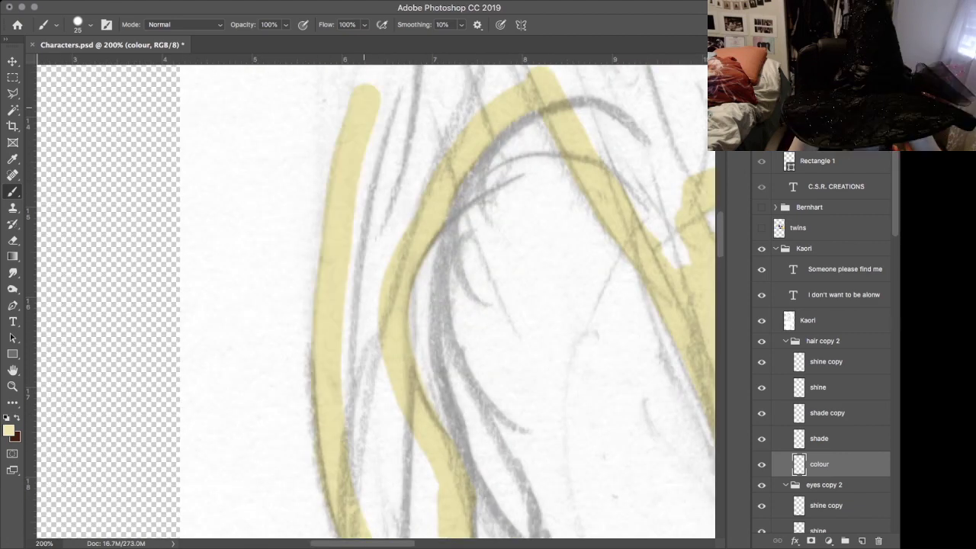
pyautogui.scroll(8, 496, 305)
pyautogui.moveTo(362, 416); pyautogui.dragTo(312, 103)
pyautogui.hscroll(4, 374, 305)
pyautogui.scroll(2, 374, 305)
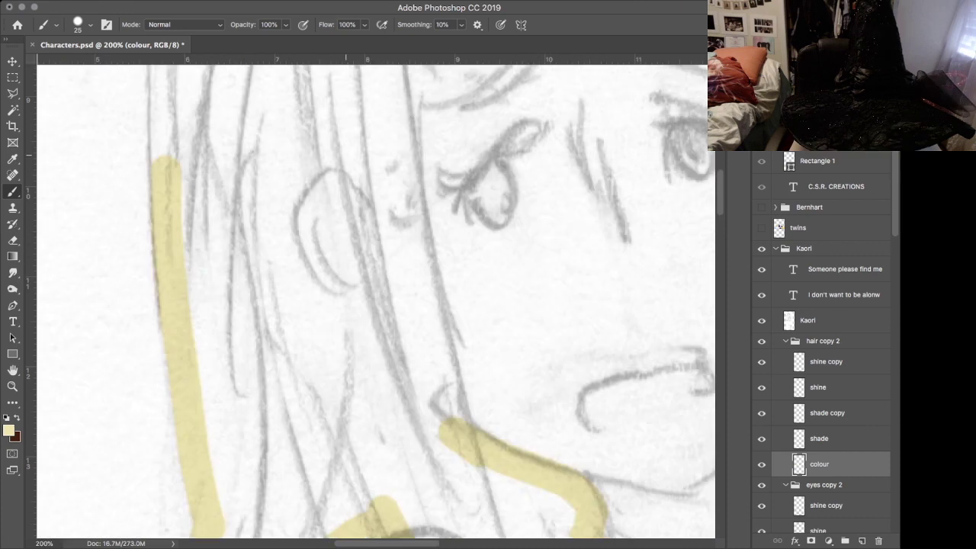
# - Outline the hair around the left ear and paint the strand beside the cheek in yellow
pyautogui.moveTo(357, 132)
pyautogui.mouseDown()
pyautogui.moveTo(305, 313)
pyautogui.moveTo(263, 207)
pyautogui.moveTo(299, 153)
pyautogui.moveTo(335, 137)
pyautogui.mouseUp()
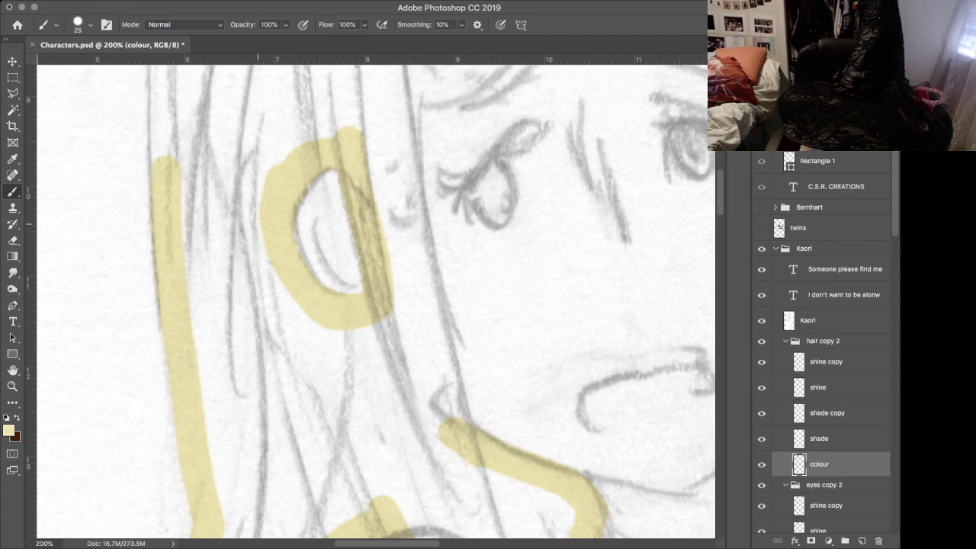
pyautogui.scroll(4, 258, 224)
pyautogui.scroll(-4, 258, 224)
pyautogui.hscroll(4, 258, 224)
pyautogui.moveTo(326, 408); pyautogui.dragTo(256, 68)
# - Paint both eyebrows yellow and trim them to thin tapered shapes with the Eraser
pyautogui.scroll(5, 374, 305)
pyautogui.moveTo(421, 249); pyautogui.dragTo(348, 322)
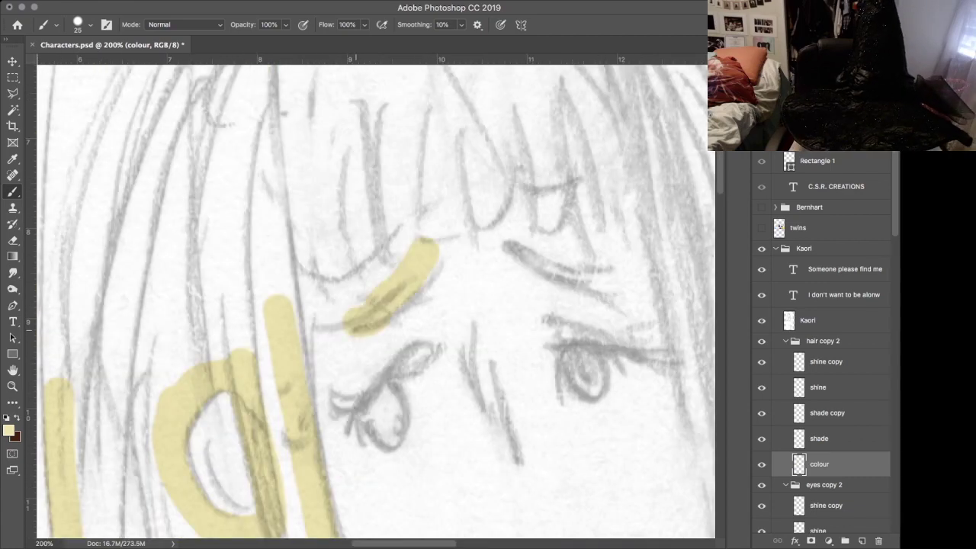
pyautogui.press('e')
pyautogui.moveTo(368, 354); pyautogui.dragTo(395, 334)
pyautogui.moveTo(337, 312)
pyautogui.mouseDown()
pyautogui.moveTo(399, 257)
pyautogui.moveTo(413, 274)
pyautogui.mouseUp()
pyautogui.press('b')
pyautogui.press('e')
pyautogui.moveTo(442, 242); pyautogui.dragTo(436, 252)
pyautogui.press('b')
pyautogui.moveTo(510, 227)
pyautogui.mouseDown()
pyautogui.moveTo(614, 278)
pyautogui.moveTo(614, 260)
pyautogui.moveTo(511, 229)
pyautogui.mouseUp()
pyautogui.press('e')
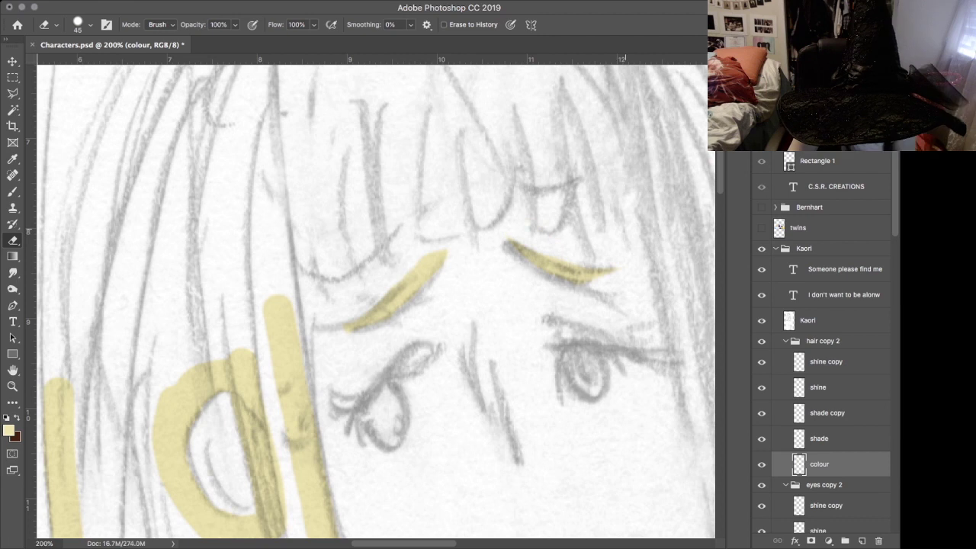
# - Paint the jagged lower edge of the fringe in yellow across the forehead
pyautogui.press('b')
pyautogui.moveTo(503, 183)
pyautogui.mouseDown()
pyautogui.moveTo(560, 208)
pyautogui.moveTo(651, 219)
pyautogui.moveTo(508, 187)
pyautogui.moveTo(453, 221)
pyautogui.moveTo(426, 197)
pyautogui.moveTo(397, 244)
pyautogui.moveTo(395, 203)
pyautogui.moveTo(376, 235)
pyautogui.moveTo(335, 255)
pyautogui.moveTo(348, 250)
pyautogui.moveTo(333, 255)
pyautogui.moveTo(296, 222)
pyautogui.mouseUp()
pyautogui.moveTo(289, 347)
pyautogui.mouseDown()
pyautogui.moveTo(295, 369)
pyautogui.moveTo(276, 265)
pyautogui.moveTo(288, 328)
pyautogui.mouseUp()
pyautogui.moveTo(700, 287)
pyautogui.mouseDown()
pyautogui.moveTo(510, 227)
pyautogui.moveTo(495, 189)
pyautogui.mouseUp()
# - Outline the hair on the right side of the face in yellow, down around the neck and shoulder and up the outer edge
pyautogui.moveTo(447, 95); pyautogui.dragTo(560, 528)
pyautogui.moveTo(521, 340); pyautogui.dragTo(496, 143)
pyautogui.moveTo(458, 365)
pyautogui.mouseDown()
pyautogui.moveTo(472, 340)
pyautogui.moveTo(469, 445)
pyautogui.moveTo(479, 483)
pyautogui.moveTo(458, 404)
pyautogui.mouseUp()
pyautogui.moveTo(515, 503)
pyautogui.mouseDown()
pyautogui.moveTo(500, 441)
pyautogui.moveTo(568, 362)
pyautogui.moveTo(551, 67)
pyautogui.mouseUp()
pyautogui.hscroll(4, 564, 358)
pyautogui.moveTo(568, 352); pyautogui.dragTo(455, 423)
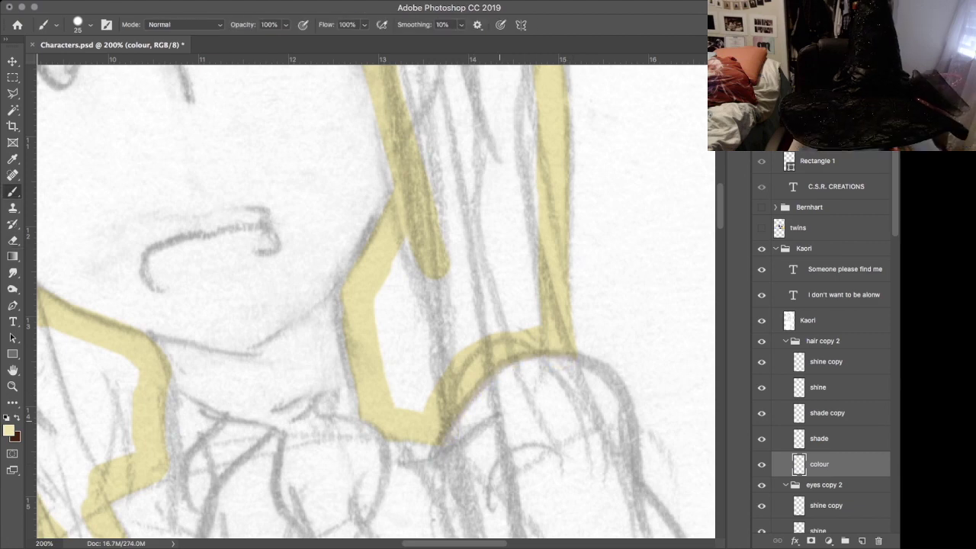
# - Extend the yellow outline up the left outer edge of the hair beside the head
pyautogui.hscroll(-6, 500, 421)
pyautogui.scroll(7, 500, 421)
pyautogui.scroll(-3, 170, 336)
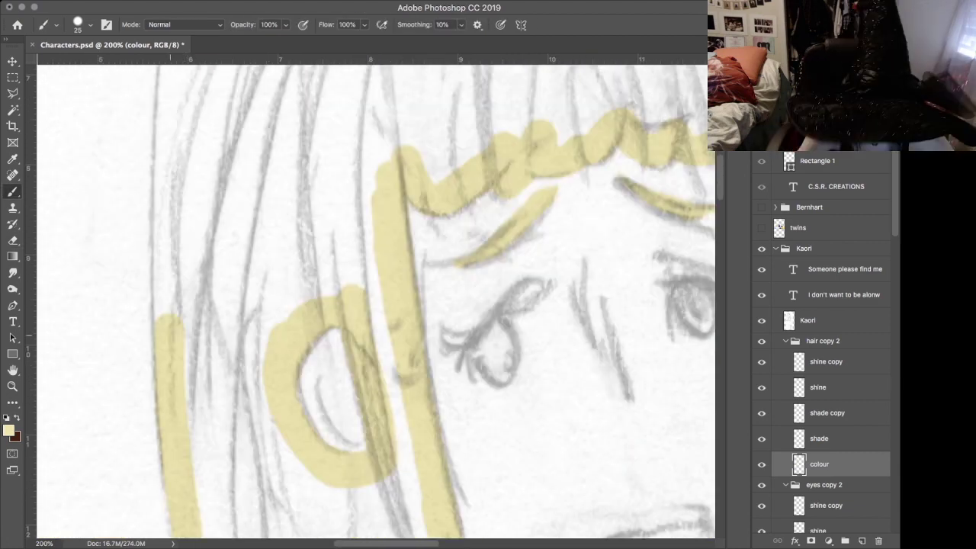
pyautogui.moveTo(213, 85)
pyautogui.mouseDown()
pyautogui.moveTo(182, 305)
pyautogui.moveTo(216, 70)
pyautogui.moveTo(209, 98)
pyautogui.mouseUp()
pyautogui.press('e')
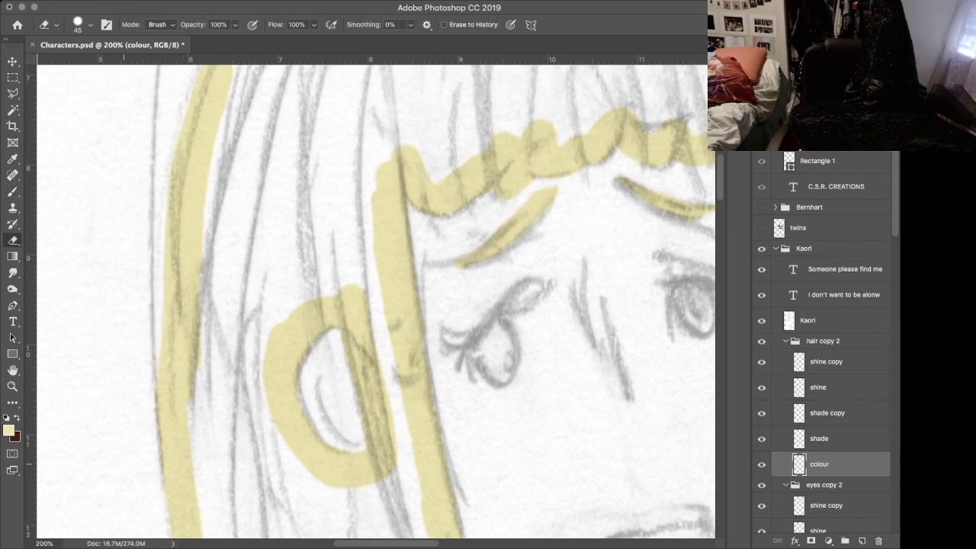
pyautogui.press('b')
# - Paint the yellow outline from the upper left side of the head over the crown
pyautogui.moveTo(458, 153); pyautogui.dragTo(320, 478)
pyautogui.moveTo(335, 157)
pyautogui.mouseDown()
pyautogui.moveTo(282, 160)
pyautogui.moveTo(221, 190)
pyautogui.moveTo(76, 401)
pyautogui.moveTo(177, 241)
pyautogui.mouseUp()
pyautogui.hscroll(3, 371, 300)
pyautogui.moveTo(225, 156)
pyautogui.mouseDown()
pyautogui.moveTo(370, 169)
pyautogui.moveTo(607, 284)
pyautogui.mouseUp()
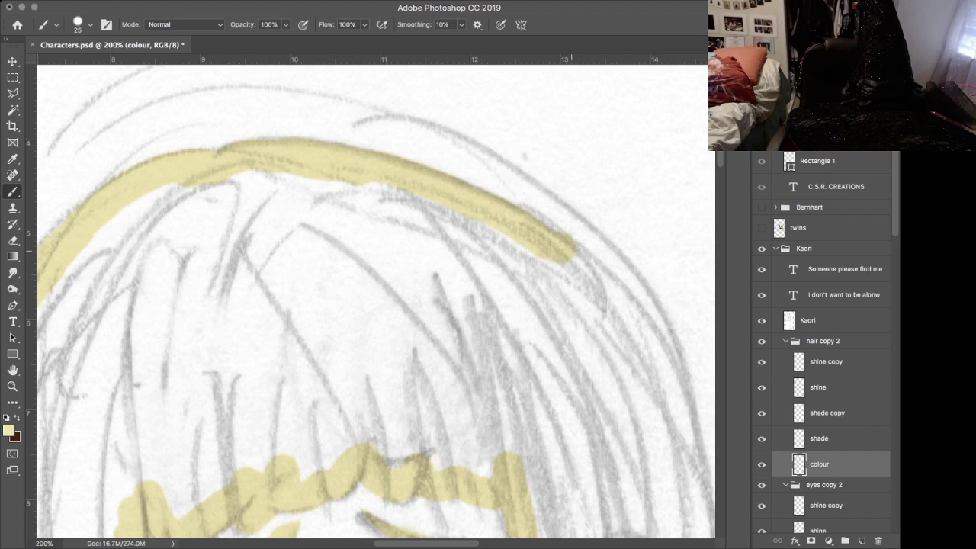
# - Outline the hair around the right ear in yellow
pyautogui.hscroll(3, 606, 284)
pyautogui.scroll(-2, 606, 283)
pyautogui.hscroll(2, 458, 208)
pyautogui.scroll(-4, 458, 208)
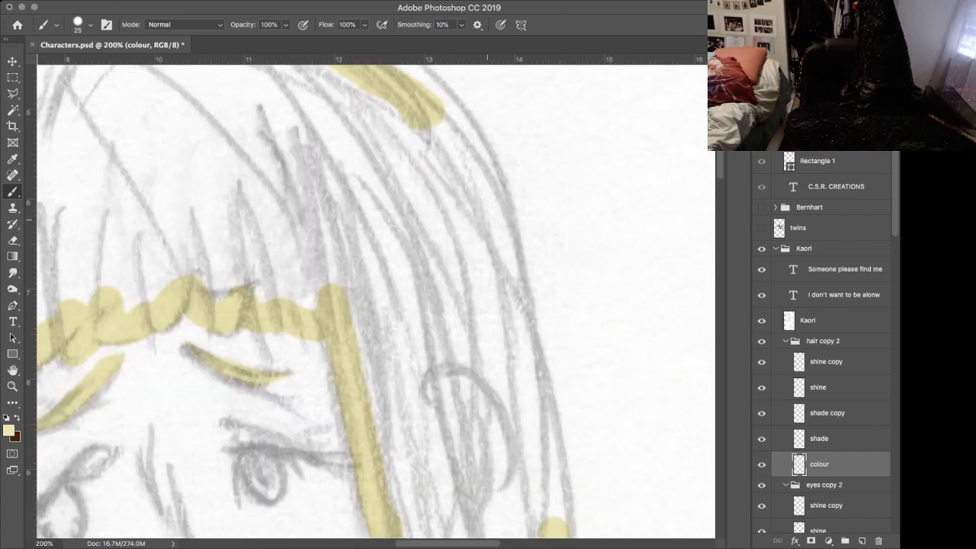
pyautogui.scroll(-2, 417, 265)
pyautogui.moveTo(418, 257); pyautogui.dragTo(452, 367)
pyautogui.moveTo(406, 149); pyautogui.dragTo(439, 305)
pyautogui.moveTo(424, 183)
pyautogui.mouseDown()
pyautogui.moveTo(456, 391)
pyautogui.moveTo(477, 222)
pyautogui.moveTo(441, 177)
pyautogui.moveTo(450, 363)
pyautogui.mouseUp()
pyautogui.press('e')
pyautogui.press('b')
pyautogui.hotkey('ctrl', 'z')
# - Paint the hair's right outer edge in yellow to join it to the crown outline
pyautogui.hscroll(1, 441, 182)
pyautogui.scroll(1, 441, 182)
pyautogui.moveTo(516, 376)
pyautogui.mouseDown()
pyautogui.moveTo(505, 260)
pyautogui.moveTo(455, 77)
pyautogui.mouseUp()
pyautogui.scroll(6, 417, 139)
pyautogui.hscroll(-1, 418, 139)
pyautogui.moveTo(438, 271)
pyautogui.mouseDown()
pyautogui.moveTo(494, 340)
pyautogui.moveTo(543, 458)
pyautogui.mouseUp()
pyautogui.press('e')
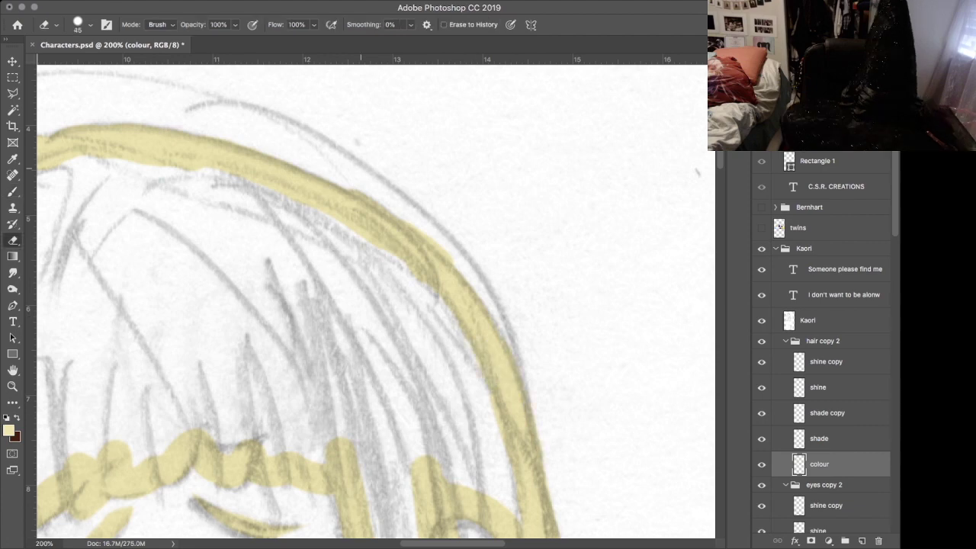
pyautogui.press('b')
# - Fill the inside of the hair outline with the pale yellow using the Paint Bucket tool
pyautogui.scroll(-10, 374, 301)
pyautogui.hscroll(1, 374, 302)
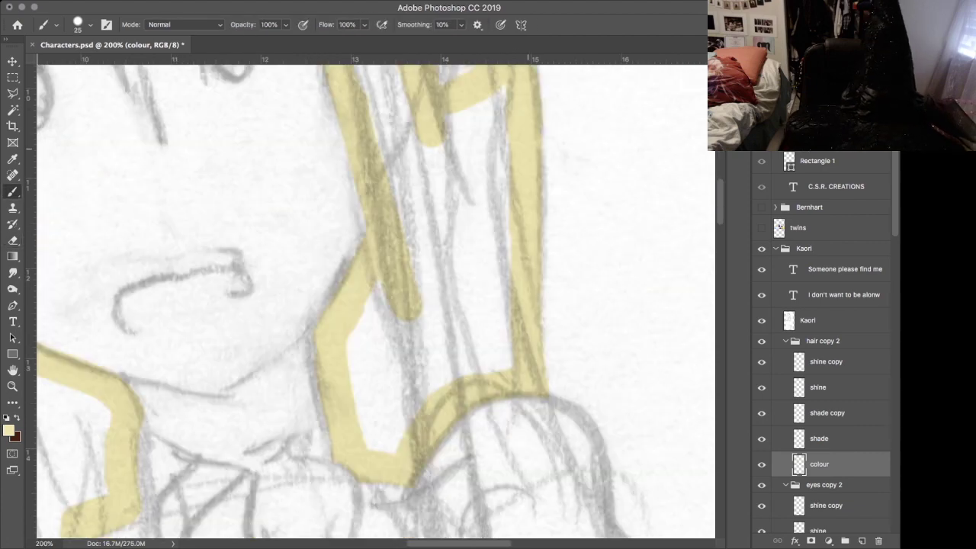
pyautogui.scroll(10, 524, 245)
pyautogui.hscroll(-6, 524, 245)
pyautogui.press('super+minus')
pyautogui.press('super+minus')
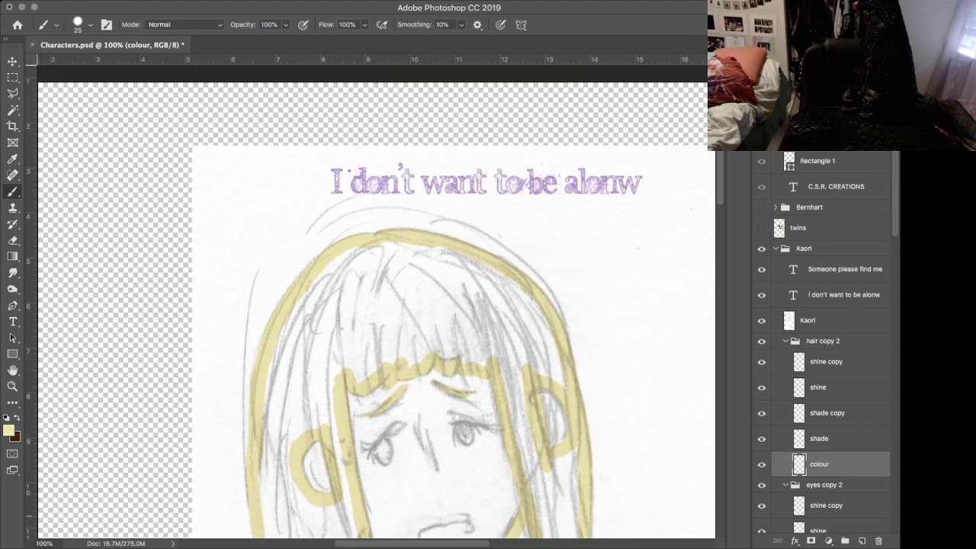
pyautogui.scroll(-8, 489, 276)
pyautogui.hscroll(-1, 489, 276)
pyautogui.scroll(-1, 488, 276)
pyautogui.press('g')
pyautogui.hotkey('shift', 'g')
pyautogui.click(342, 355)
pyautogui.press('b')
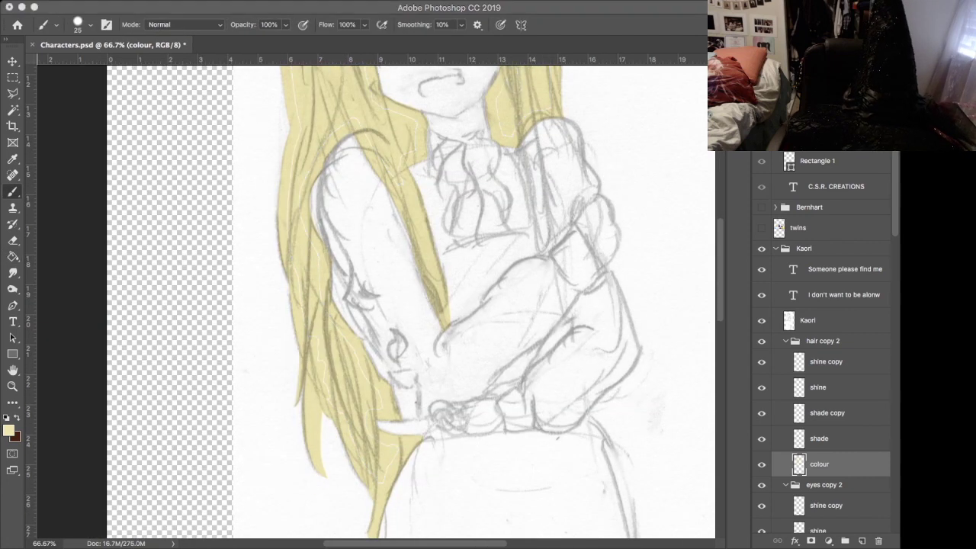
# - Save the document
pyautogui.hotkey('ctrl', '+')
pyautogui.hotkey('ctrl', '+')
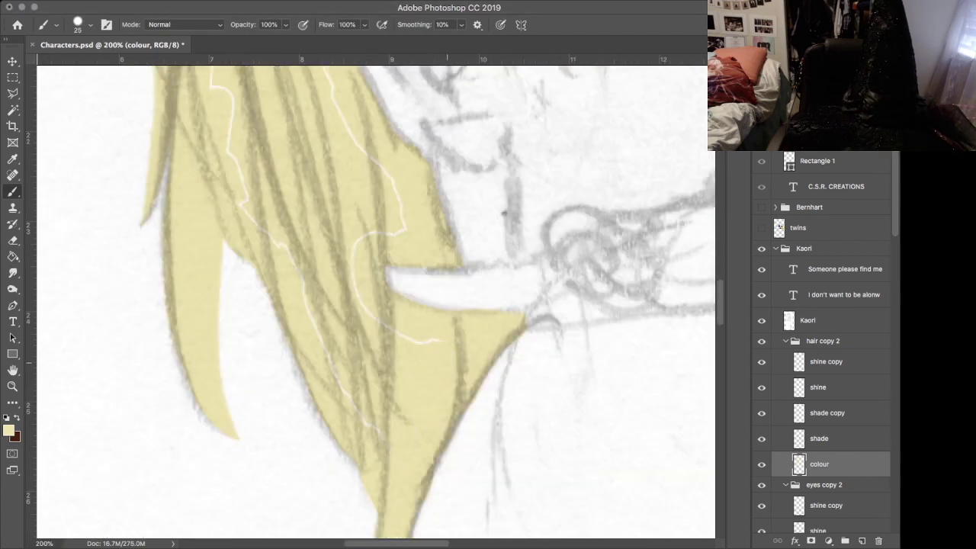
pyautogui.hotkey('ctrl', 's')
pyautogui.scroll(5, 252, 274)
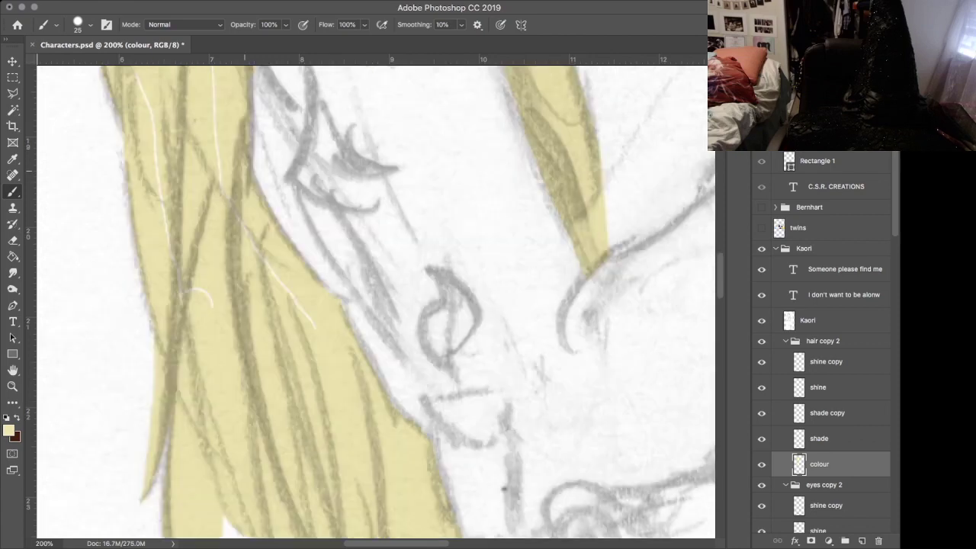
# - Paint over the thin unfilled lines in the long lower hair strands on the left with pale yellow
pyautogui.moveTo(164, 229); pyautogui.dragTo(139, 70)
pyautogui.moveTo(314, 326); pyautogui.dragTo(214, 70)
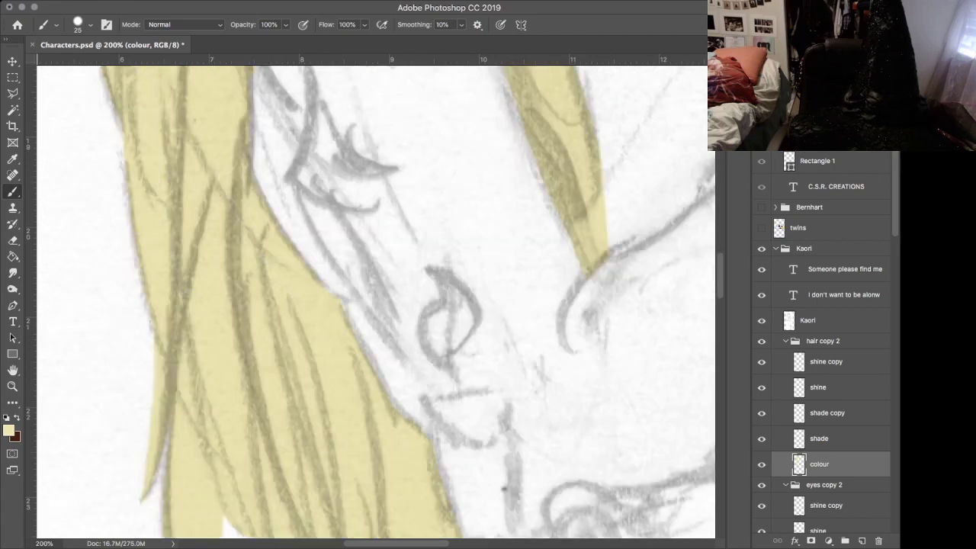
pyautogui.scroll(5, 229, 213)
pyautogui.moveTo(260, 348)
pyautogui.mouseDown()
pyautogui.moveTo(203, 158)
pyautogui.moveTo(235, 93)
pyautogui.mouseUp()
pyautogui.moveTo(174, 352); pyautogui.dragTo(168, 69)
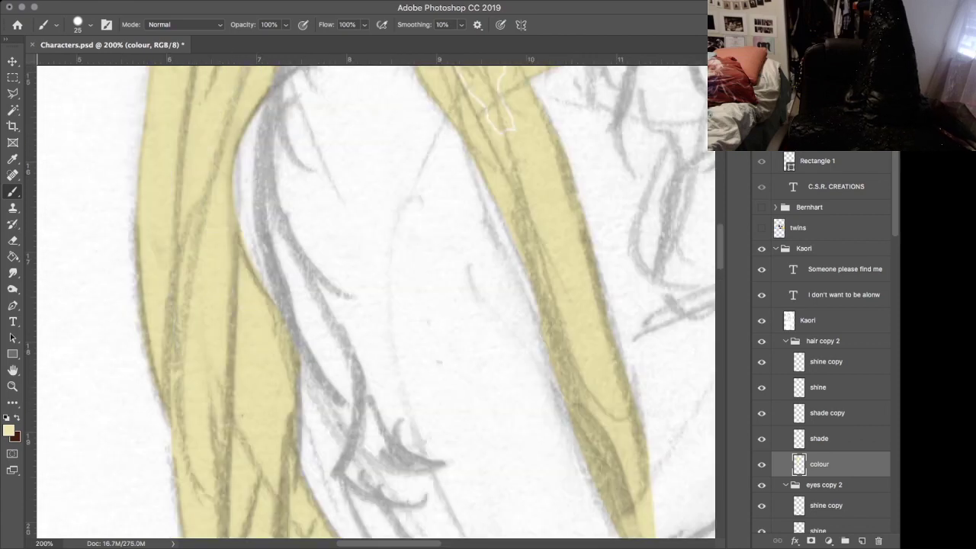
# - Cover the remaining unfilled gaps in the hair around the left shoulder and the front strand with pale yellow
pyautogui.scroll(5, 373, 305)
pyautogui.moveTo(384, 116); pyautogui.dragTo(255, 212)
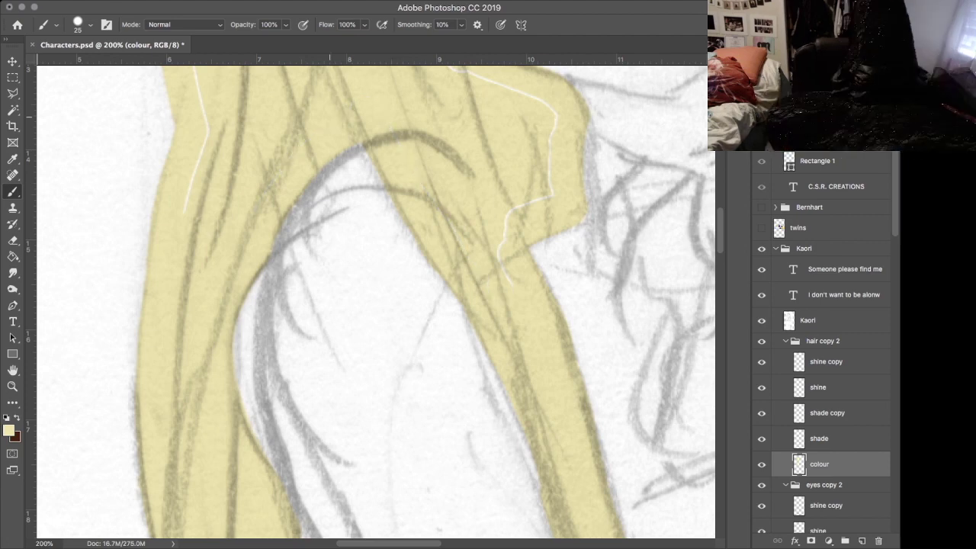
pyautogui.moveTo(511, 283)
pyautogui.mouseDown()
pyautogui.moveTo(552, 122)
pyautogui.moveTo(442, 65)
pyautogui.mouseUp()
pyautogui.scroll(5, 374, 298)
pyautogui.moveTo(410, 214); pyautogui.dragTo(373, 67)
pyautogui.moveTo(195, 420); pyautogui.dragTo(173, 70)
# - Fill the leftover gaps along the left side of the hair up towards the crown with pale yellow
pyautogui.scroll(6, 368, 305)
pyautogui.moveTo(368, 310)
pyautogui.mouseDown()
pyautogui.moveTo(255, 264)
pyautogui.moveTo(374, 406)
pyautogui.mouseUp()
pyautogui.scroll(3, 373, 305)
pyautogui.moveTo(186, 406); pyautogui.dragTo(239, 72)
pyautogui.moveTo(360, 283)
pyautogui.mouseDown()
pyautogui.moveTo(439, 210)
pyautogui.moveTo(521, 159)
pyautogui.moveTo(632, 143)
pyautogui.moveTo(710, 161)
pyautogui.mouseUp()
pyautogui.scroll(8, 374, 305)
pyautogui.hscroll(4, 374, 305)
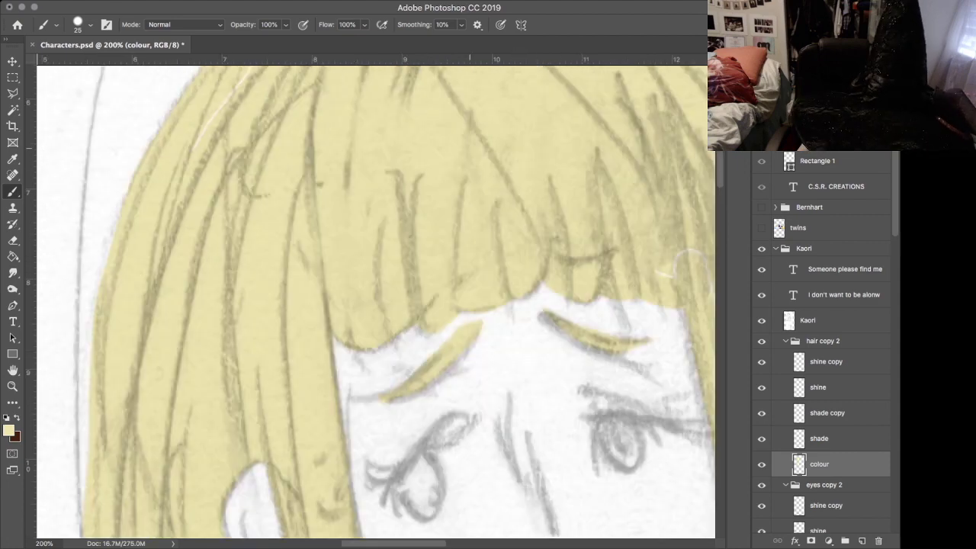
# - Paint over the unfilled lines on the right side of the crown and beside the fringe in pale yellow
pyautogui.moveTo(391, 174); pyautogui.dragTo(583, 226)
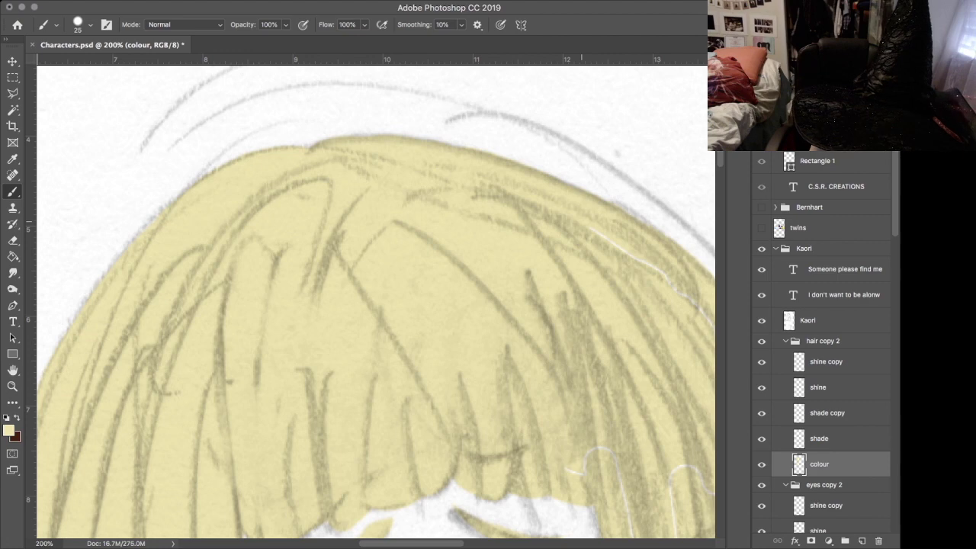
pyautogui.moveTo(594, 230); pyautogui.dragTo(700, 311)
pyautogui.moveTo(571, 470); pyautogui.dragTo(603, 452)
# - Cover the unfilled lines in the right-hand hair, from around the ear down to the shoulder, with pale yellow
pyautogui.scroll(-5, 457, 320)
pyautogui.hscroll(5, 458, 320)
pyautogui.scroll(2, 458, 320)
pyautogui.moveTo(440, 175); pyautogui.dragTo(491, 318)
pyautogui.moveTo(498, 360); pyautogui.dragTo(431, 317)
pyautogui.scroll(-5, 379, 343)
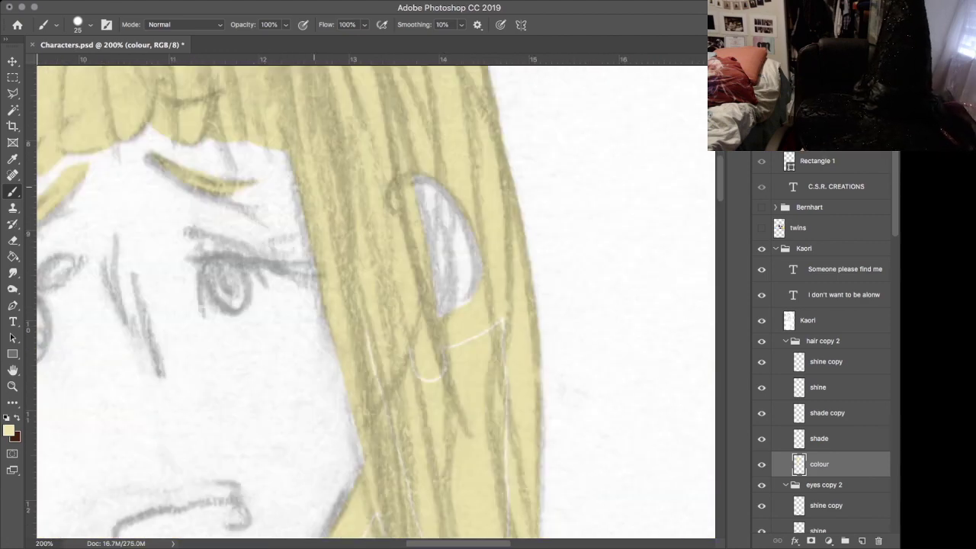
pyautogui.scroll(-6, 379, 343)
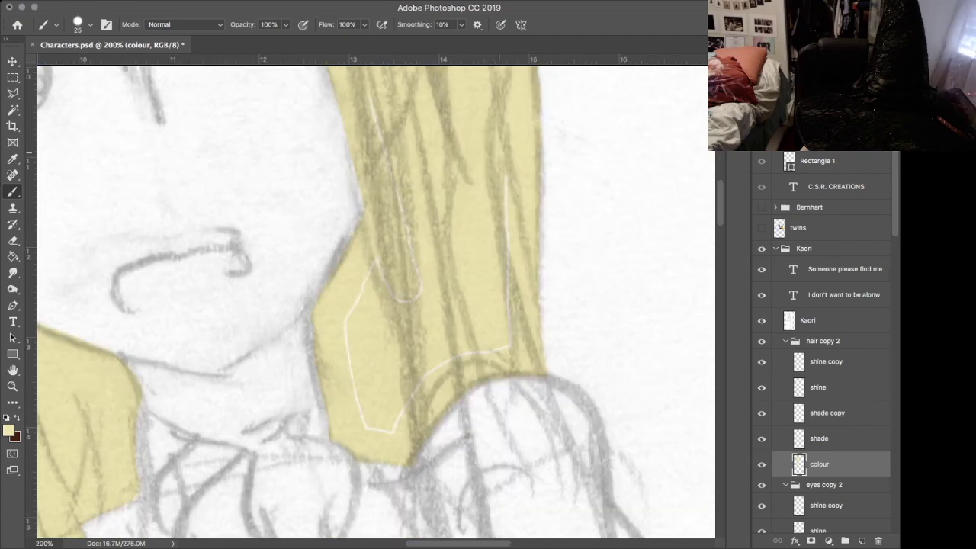
pyautogui.press('super+z')
pyautogui.press('super+z')
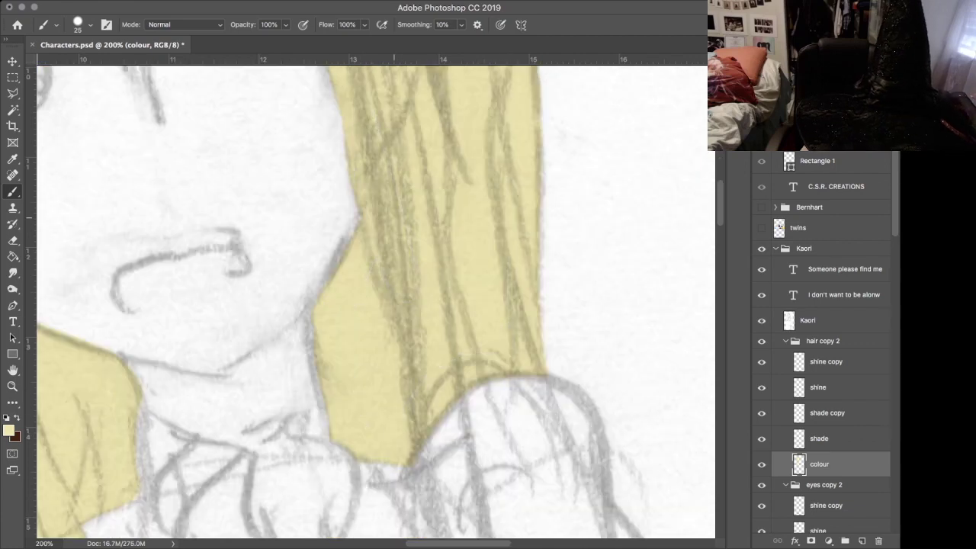
# - Load the hair shape as a selection, hide its colour layer, add a new layer above it and activate the Gradient tool
pyautogui.press('super+0')
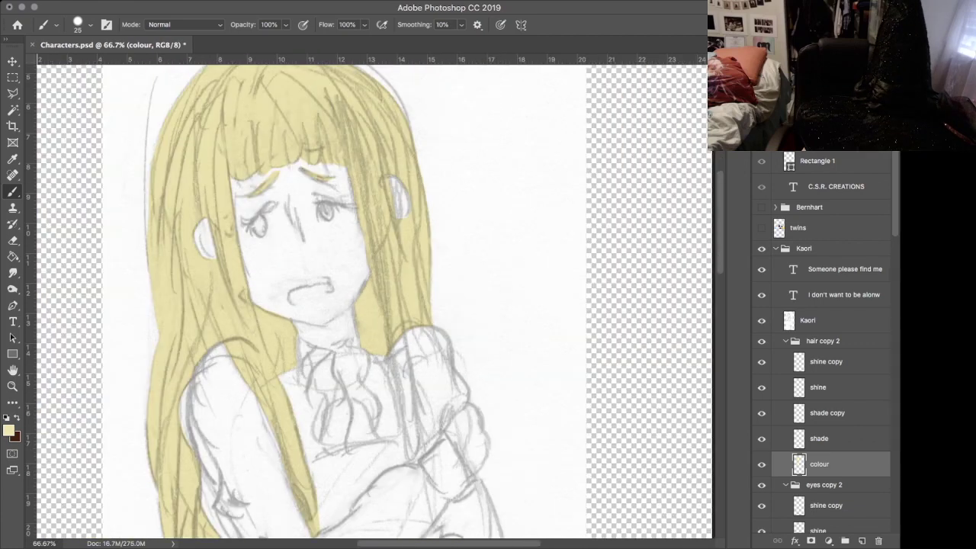
pyautogui.press('super+alt+shift+n')
pyautogui.press('g')
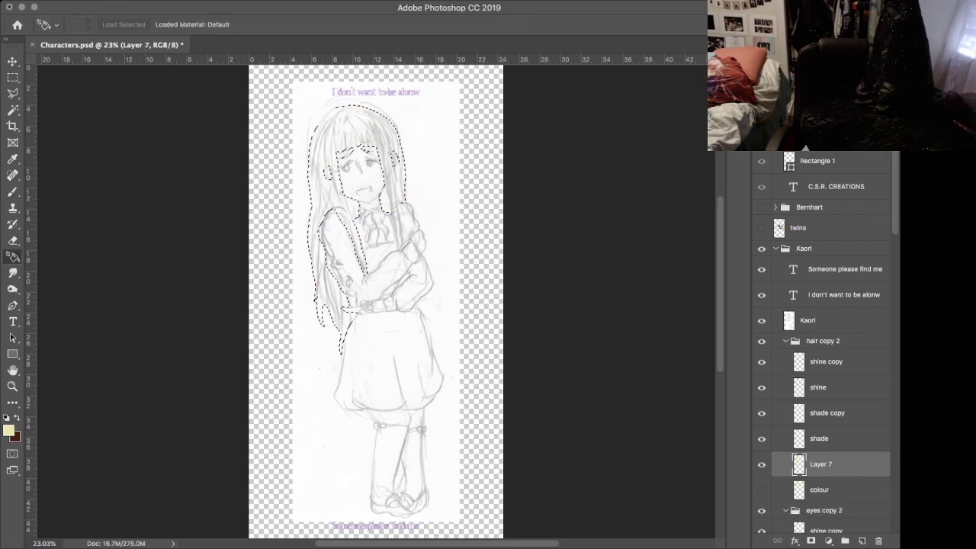
pyautogui.hotkey('shift', 'g')
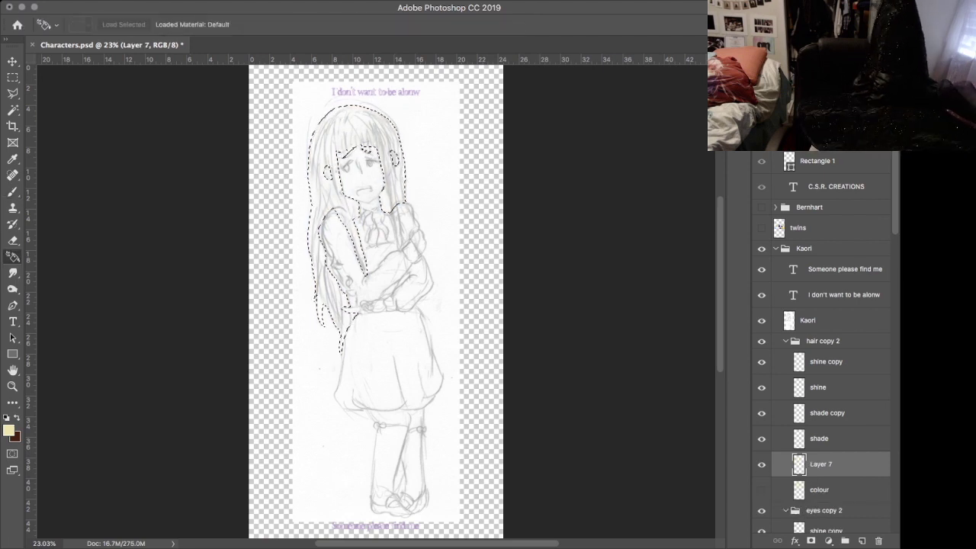
pyautogui.hotkey('shift', 'g')
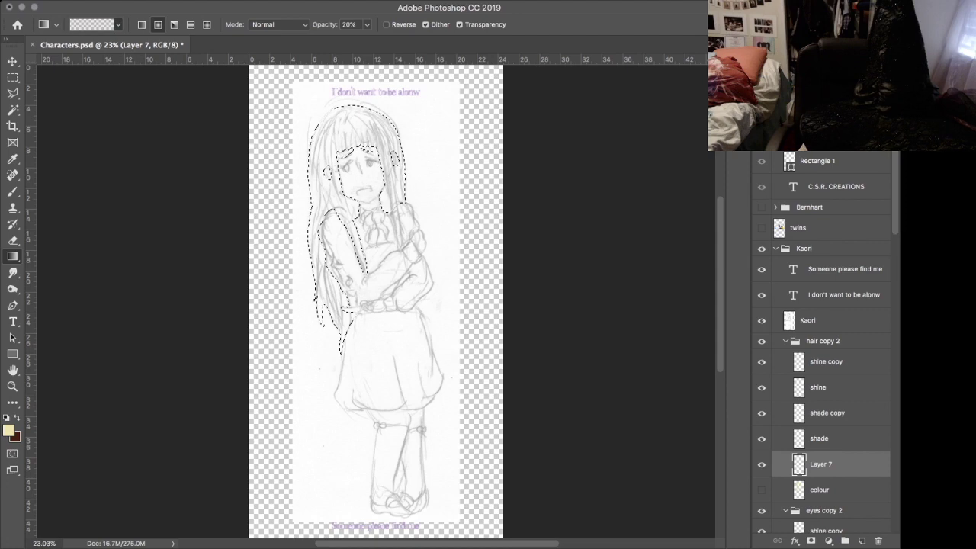
# - Fill the selected hair with a radial gradient from pale yellow to brown at 100% opacity and deselect it
pyautogui.moveTo(357, 144); pyautogui.dragTo(386, 323)
pyautogui.press('super+z')
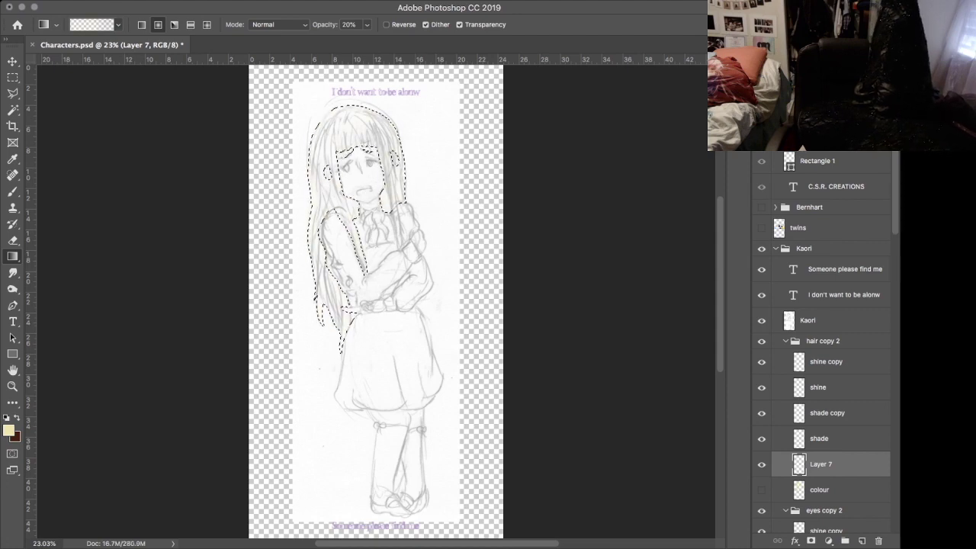
pyautogui.press('0')
pyautogui.moveTo(354, 140); pyautogui.dragTo(378, 305)
pyautogui.press('super+plus')
pyautogui.press('super+plus')
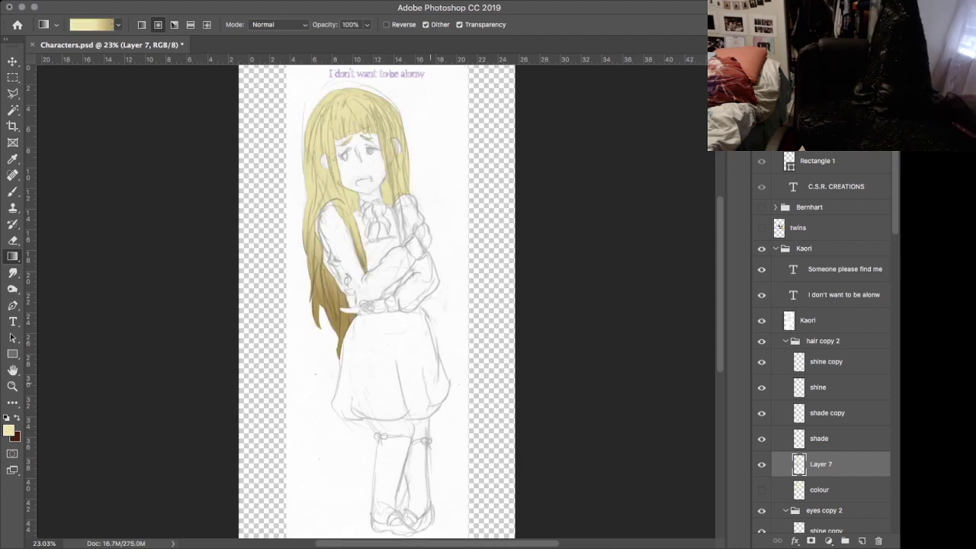
pyautogui.press('super+d')
# - Collapse the hair group, select the colour layer of the eyes group and sample the grey-purple from the displayed twins palette
pyautogui.click(785, 341)
pyautogui.click(820, 455)
pyautogui.click(820, 480)
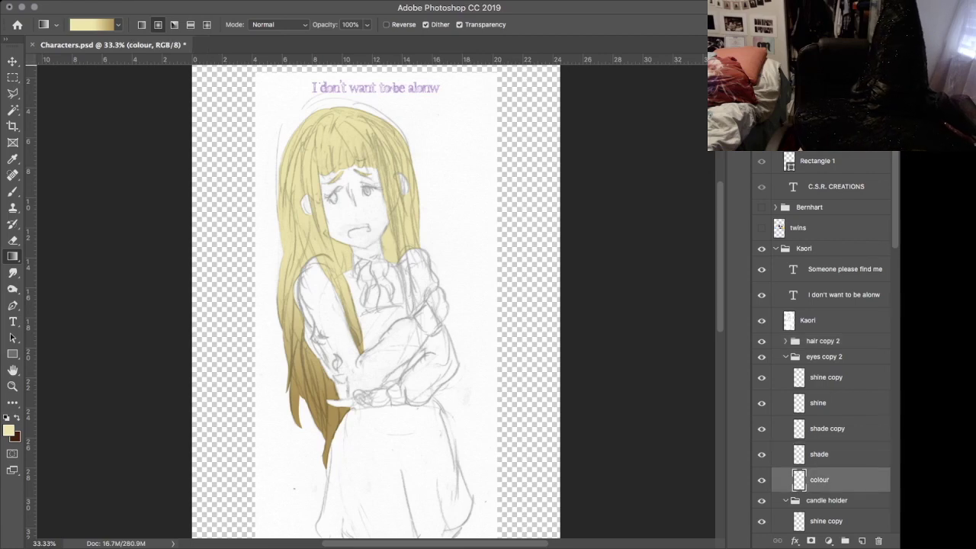
pyautogui.click(761, 228)
pyautogui.press('i')
pyautogui.press('super+plus')
pyautogui.press('super+plus')
pyautogui.click(407, 288)
# - Paint both irises grey-purple and erase the excess colour at the top of the left iris
pyautogui.press('b')
pyautogui.hotkey('ctrl', '=')
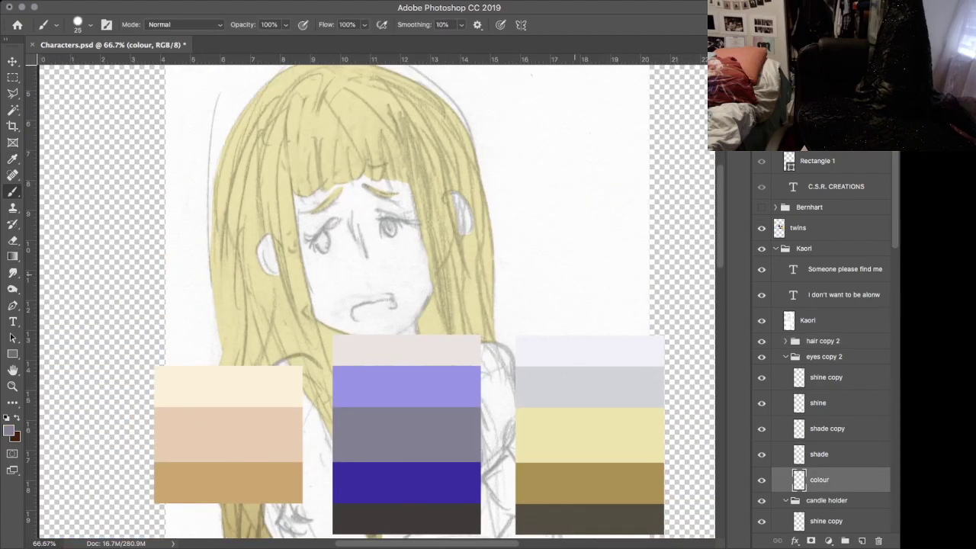
pyautogui.hotkey('ctrl', '=')
pyautogui.moveTo(423, 159); pyautogui.dragTo(415, 152)
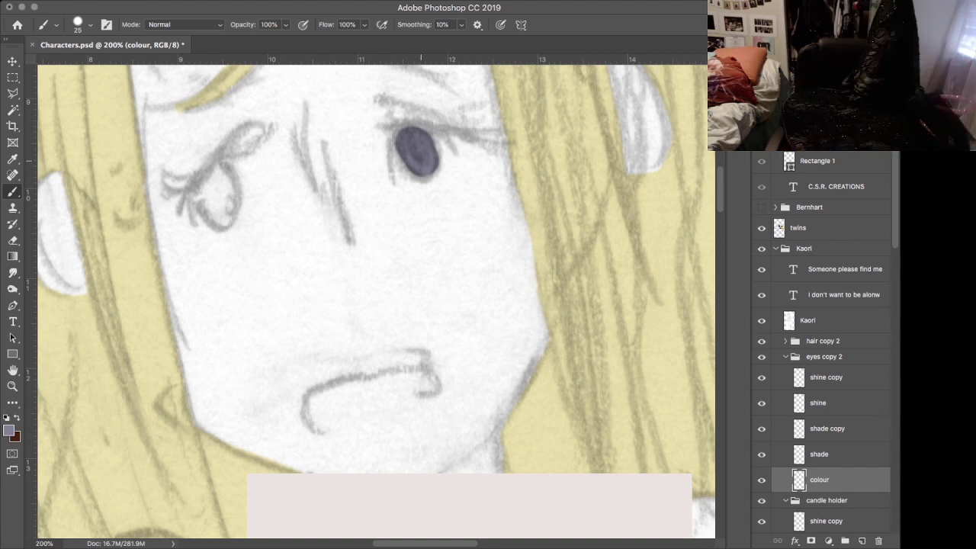
pyautogui.moveTo(223, 221)
pyautogui.mouseDown()
pyautogui.moveTo(214, 200)
pyautogui.moveTo(221, 172)
pyautogui.mouseUp()
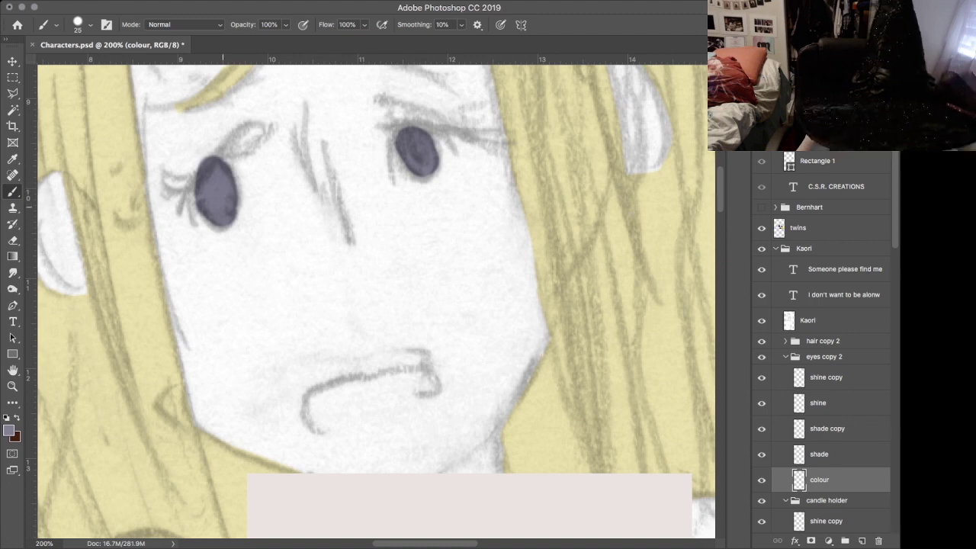
pyautogui.press('e')
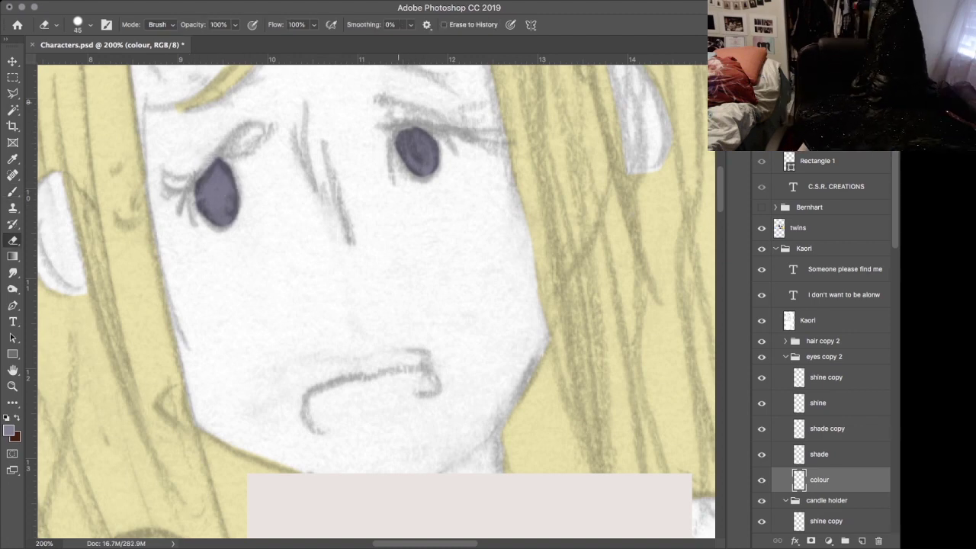
# - Sample the pale pinkish-white swatch at the top of the eye palette as the brush colour
pyautogui.press('b')
pyautogui.press('super+minus')
pyautogui.press('i')
pyautogui.scroll(-5, 411, 158)
pyautogui.click(411, 158)
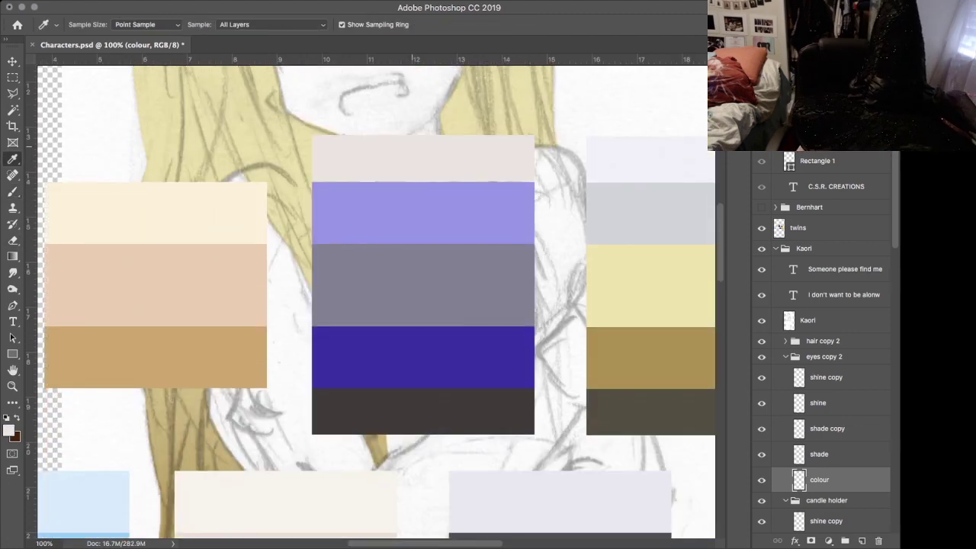
pyautogui.press('b')
# - Create a layer named cornea and place it below the colour layer in the eyes group
pyautogui.scroll(5, 411, 229)
pyautogui.hotkey('ctrl', 'shift', 'n')
pyautogui.write('cornea')
pyautogui.press('Return')
pyautogui.moveTo(821, 480); pyautogui.dragTo(821, 520)
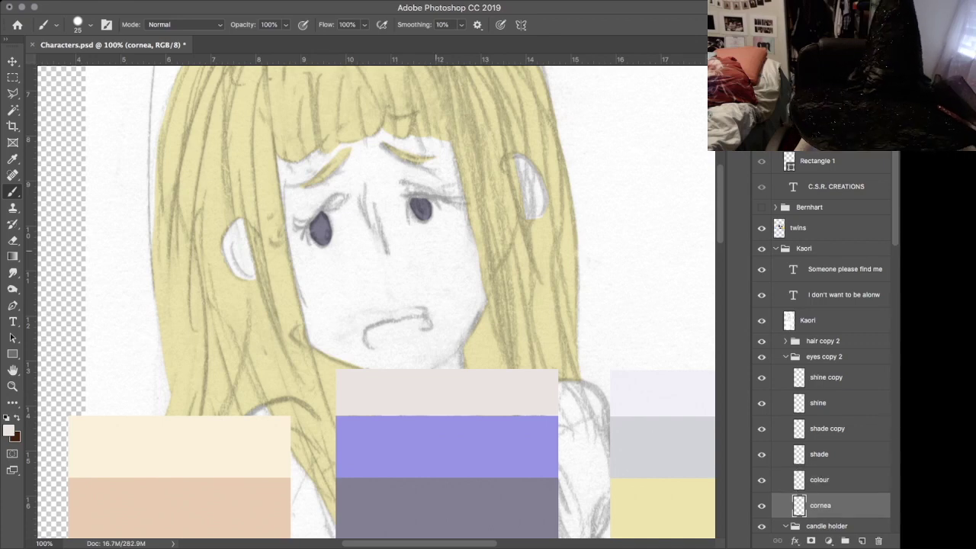
# - Paint the whites around both irises in pale pinkish white on the cornea layer
pyautogui.press('super+plus')
pyautogui.press('super+plus')
pyautogui.scroll(3, 240, 198)
pyautogui.moveTo(208, 197); pyautogui.dragTo(241, 138)
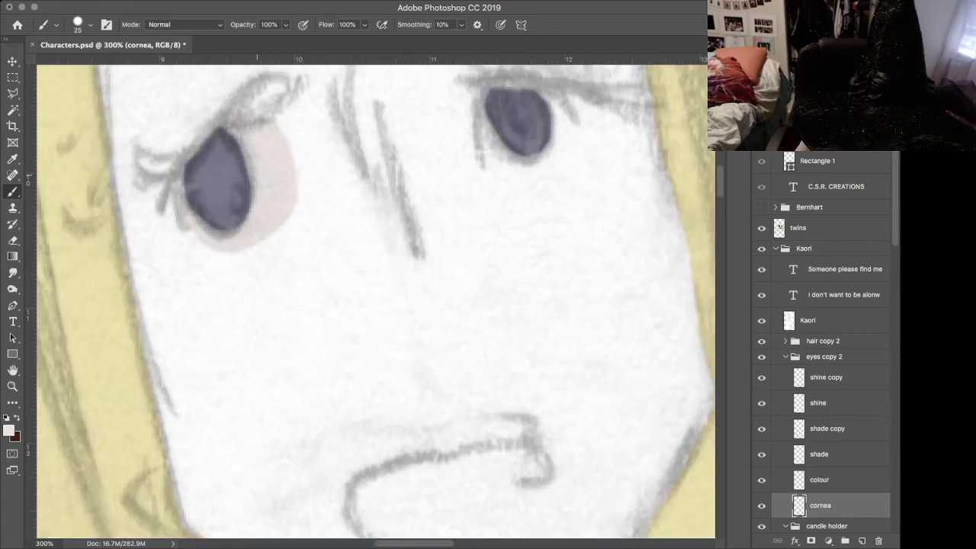
pyautogui.press('e')
pyautogui.press('b')
pyautogui.moveTo(566, 113); pyautogui.dragTo(510, 174)
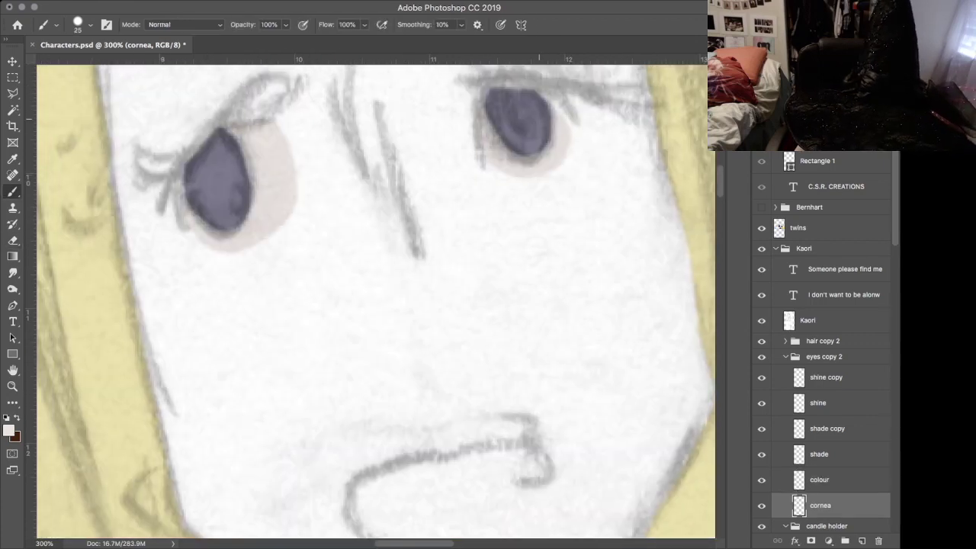
# - Show the Bernhart group as a colour reference, examine the finished character and hide the group again
pyautogui.hotkey('ctrl', '-')
pyautogui.hotkey('ctrl', '-')
pyautogui.hotkey('ctrl', '-')
pyautogui.press('i')
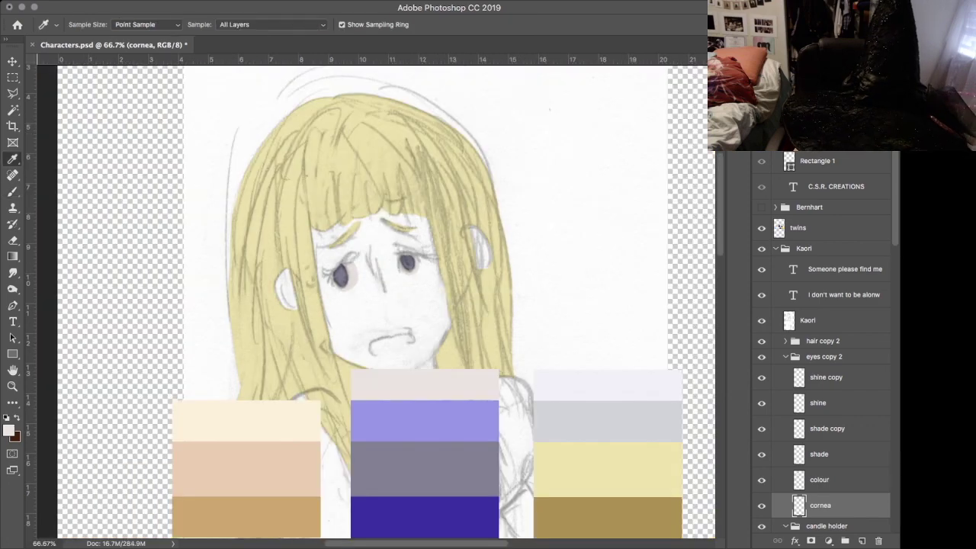
pyautogui.click(762, 207)
pyautogui.click(776, 207)
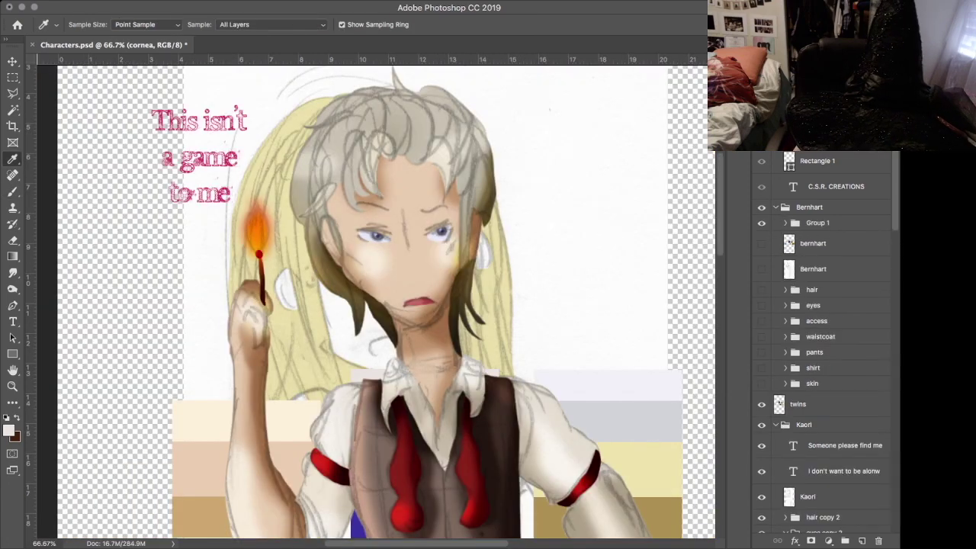
pyautogui.click(776, 207)
pyautogui.click(762, 207)
pyautogui.press('b')
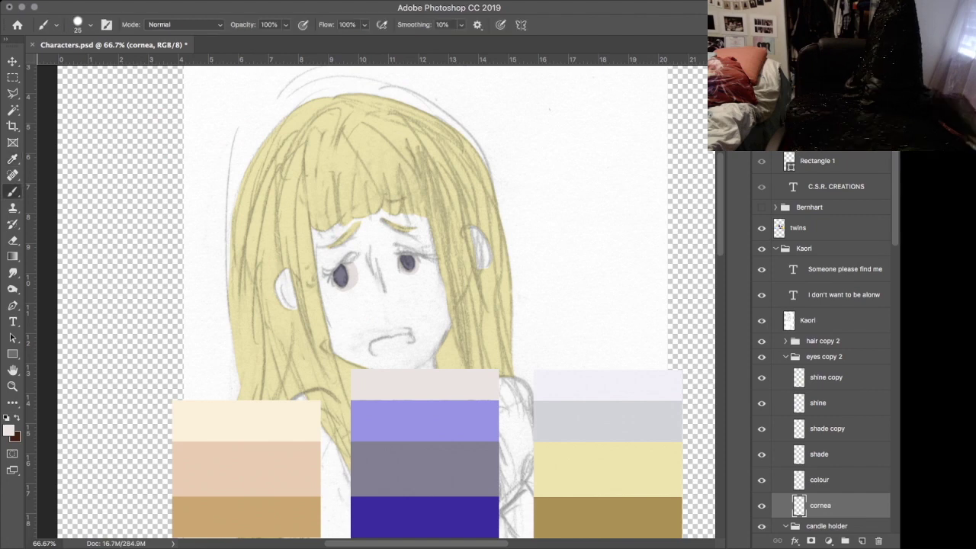
# - Choose a magenta brush colour, paint the mouth shape with it and tidy the edge with the Eraser
pyautogui.press('super+plus')
pyautogui.press('super+plus')
pyautogui.press('i')
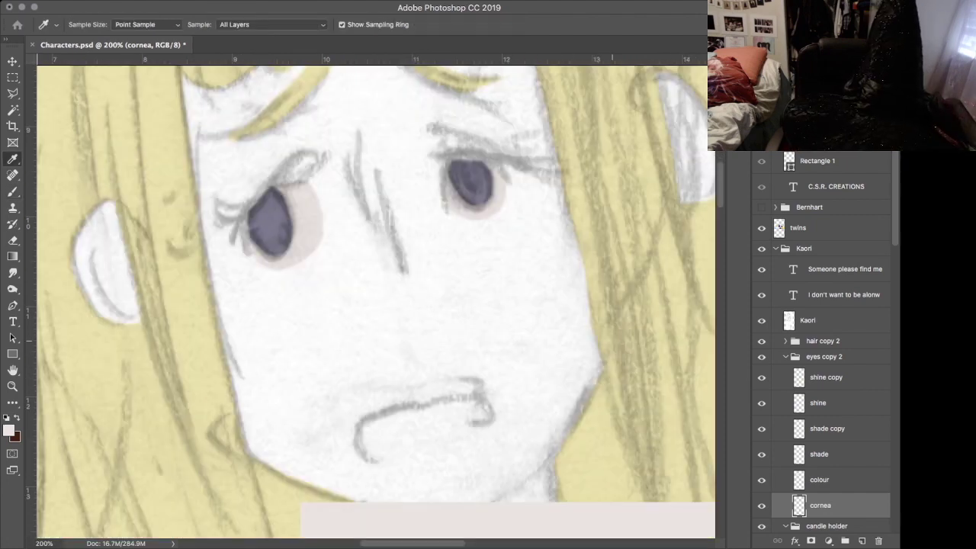
pyautogui.press('b')
pyautogui.press('x')
pyautogui.moveTo(479, 412)
pyautogui.mouseDown()
pyautogui.moveTo(401, 423)
pyautogui.moveTo(373, 449)
pyautogui.mouseUp()
pyautogui.press('e')
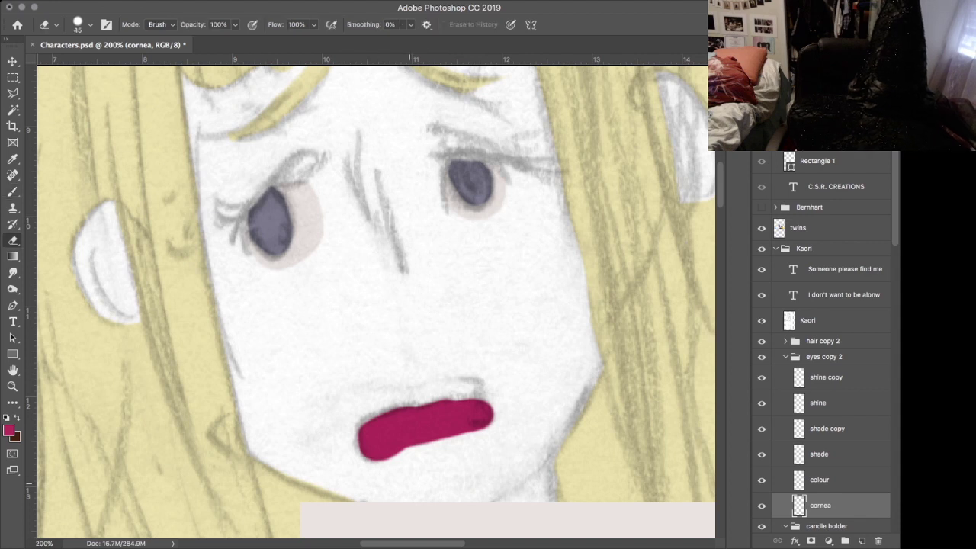
# - Lighten the magenta mouth inside a rectangular selection, deselect it and save the document
pyautogui.press('m')
pyautogui.moveTo(554, 365); pyautogui.dragTo(309, 513)
pyautogui.press('i')
pyautogui.moveTo(248, 326)
pyautogui.mouseDown()
pyautogui.moveTo(259, 326)
pyautogui.moveTo(249, 326)
pyautogui.mouseUp()
pyautogui.press('0')
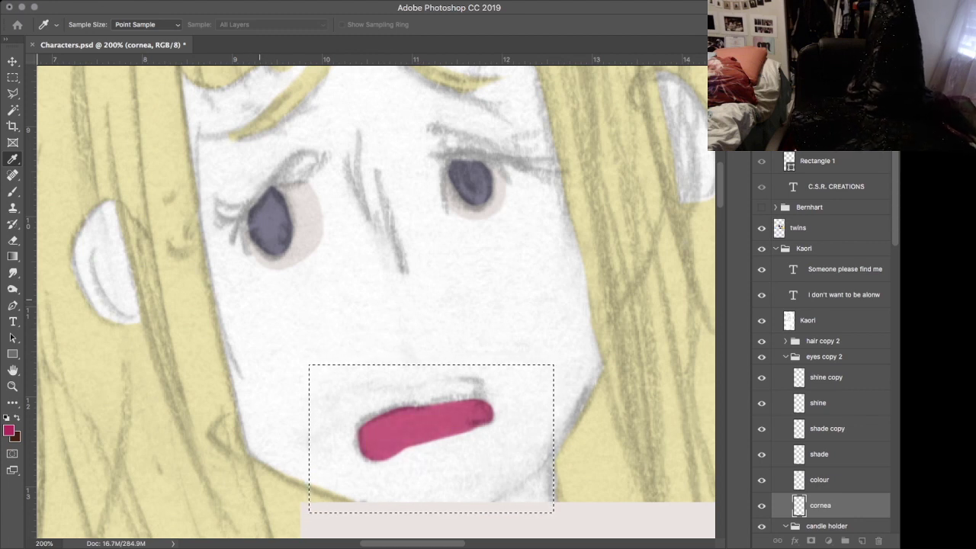
pyautogui.press('m')
pyautogui.press('super+d')
pyautogui.press('super+s')
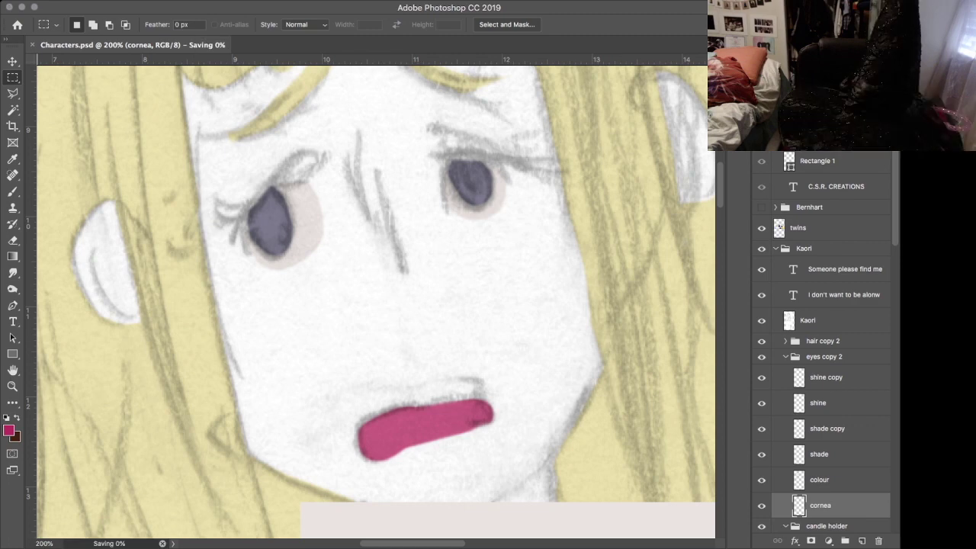
# - Collapse the eyes group, sample gold as foreground and pale yellow as background from the palette, and hide the twins layer
pyautogui.click(785, 357)
pyautogui.click(820, 496)
pyautogui.press('o')
pyautogui.press('super+minus')
pyautogui.press('super+minus')
pyautogui.scroll(-5, 649, 417)
pyautogui.hscroll(2, 650, 417)
pyautogui.press('i')
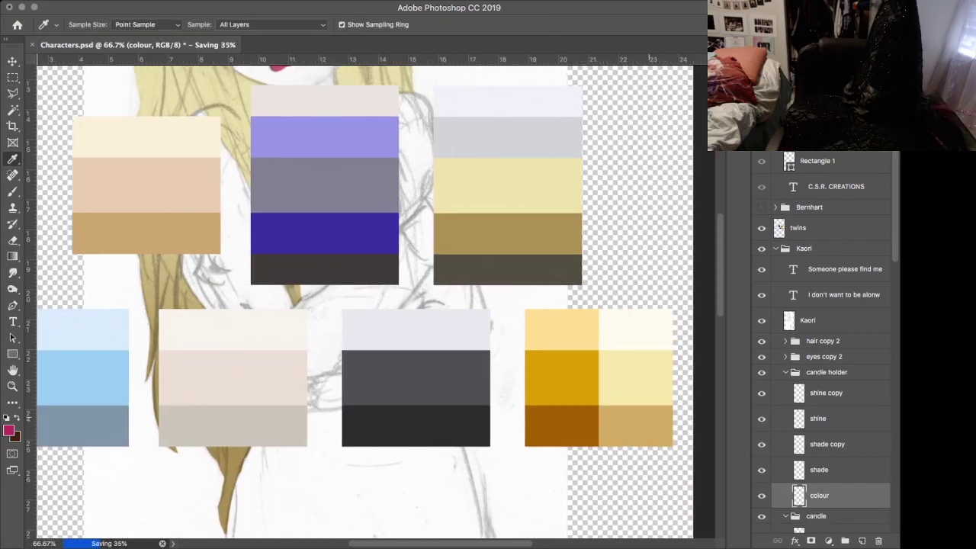
pyautogui.keyDown('alt'); pyautogui.click(611, 371); pyautogui.keyUp('alt')
pyautogui.press('b')
pyautogui.click(827, 372)
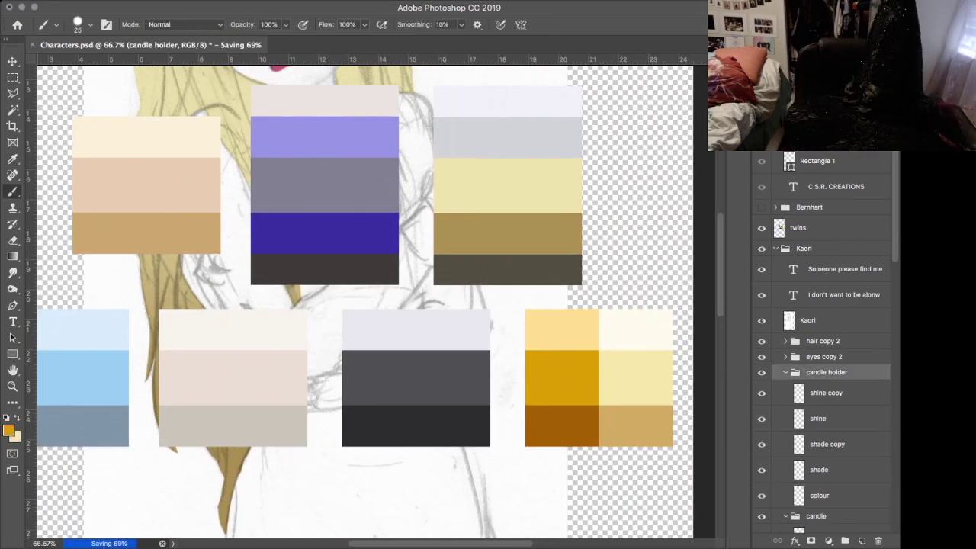
pyautogui.click(761, 228)
# - Paint the upper curve of the candle holder's ring handle gold on the candle holder group's colour layer and trim it with the Eraser
pyautogui.press('super+plus')
pyautogui.scroll(-3, 276, 307)
pyautogui.hscroll(-3, 277, 307)
pyautogui.press('super+plus')
pyautogui.press('super+plus')
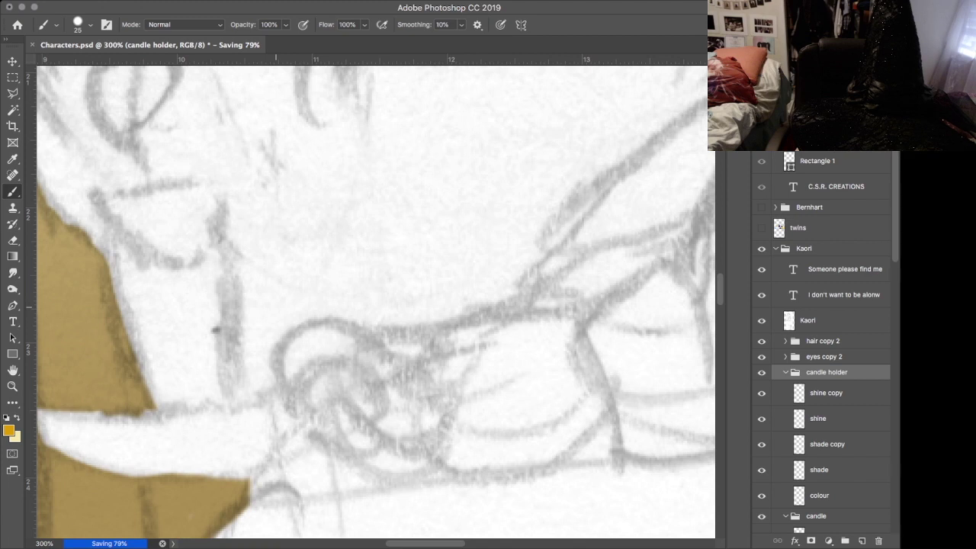
pyautogui.scroll(-3, 276, 308)
pyautogui.hscroll(-1, 276, 308)
pyautogui.click(820, 495)
pyautogui.moveTo(340, 309); pyautogui.dragTo(405, 270)
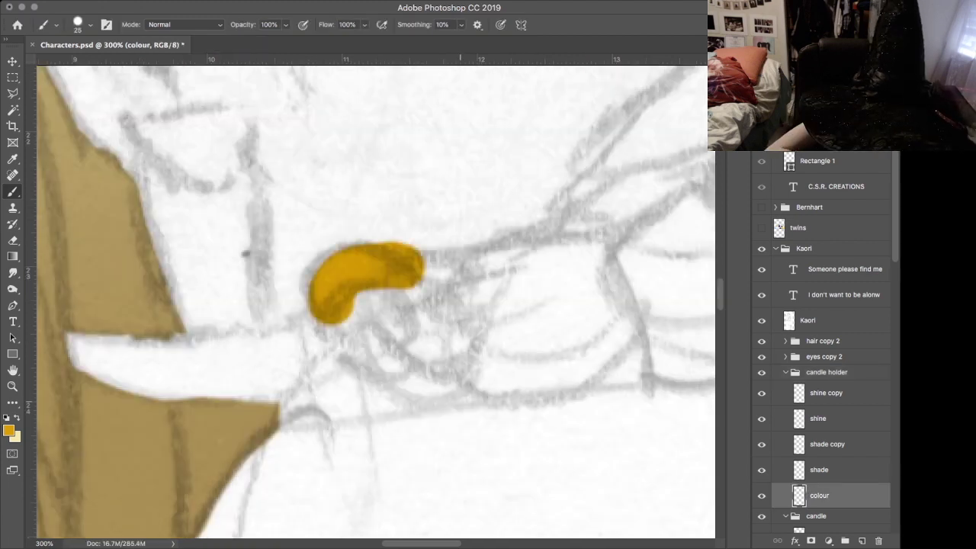
pyautogui.moveTo(458, 283)
pyautogui.mouseDown()
pyautogui.moveTo(412, 293)
pyautogui.moveTo(338, 251)
pyautogui.mouseUp()
pyautogui.moveTo(331, 289); pyautogui.dragTo(334, 312)
pyautogui.press('e')
pyautogui.moveTo(381, 227)
pyautogui.mouseDown()
pyautogui.moveTo(462, 302)
pyautogui.moveTo(440, 319)
pyautogui.moveTo(380, 271)
pyautogui.mouseUp()
pyautogui.press('b')
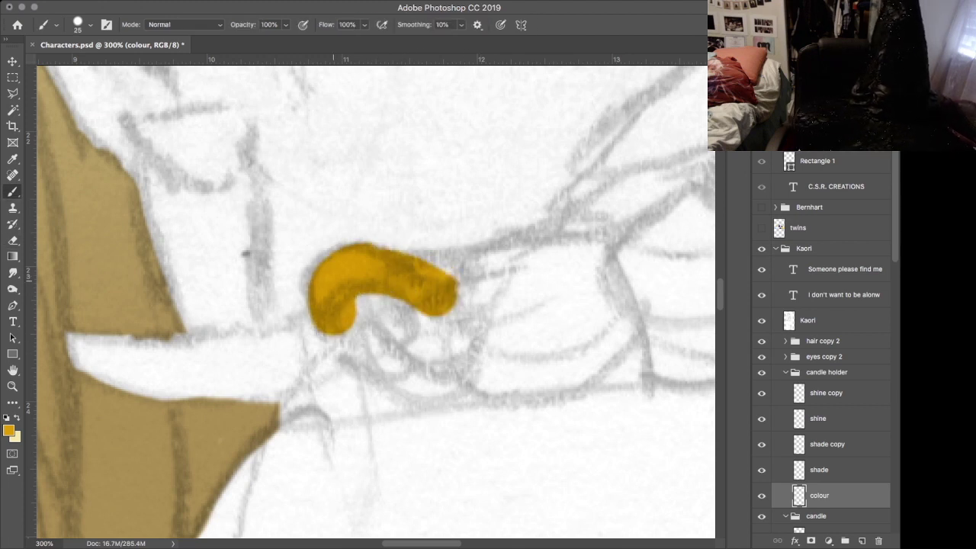
# - Paint the lower curve of the handle and the candle holder's dish gold, tidying the edges with the Eraser
pyautogui.hotkey('ctrl', 'z')
pyautogui.moveTo(466, 392)
pyautogui.mouseDown()
pyautogui.moveTo(336, 305)
pyautogui.moveTo(385, 377)
pyautogui.moveTo(488, 379)
pyautogui.moveTo(473, 404)
pyautogui.moveTo(404, 412)
pyautogui.mouseUp()
pyautogui.hotkey('ctrl', 'z')
pyautogui.press('e')
pyautogui.press('b')
pyautogui.moveTo(324, 339)
pyautogui.mouseDown()
pyautogui.moveTo(259, 366)
pyautogui.moveTo(76, 344)
pyautogui.moveTo(178, 387)
pyautogui.mouseUp()
pyautogui.press('e')
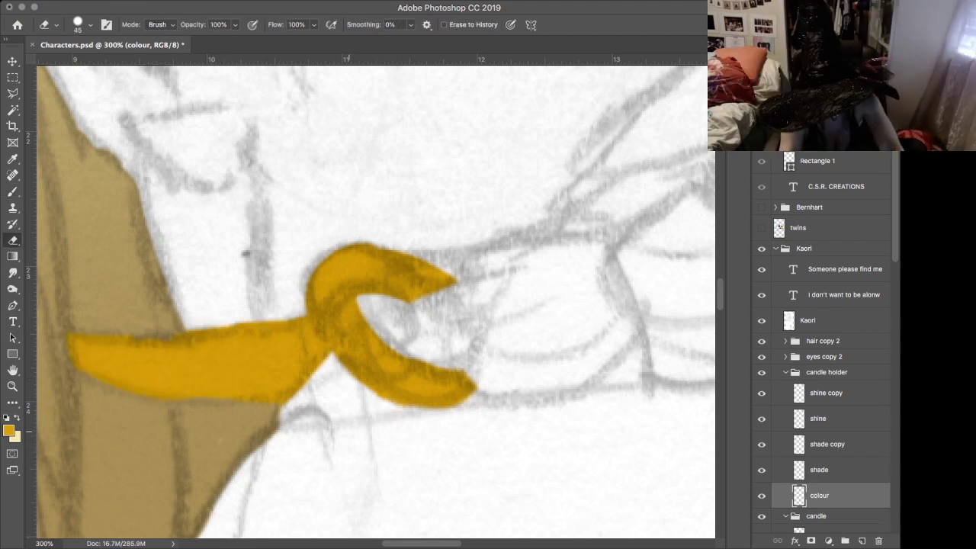
# - Collapse the candle holder group and paint the candle body pale yellow on the candle group's colour layer
pyautogui.click(785, 372)
pyautogui.click(820, 511)
pyautogui.press('b')
pyautogui.moveTo(200, 321)
pyautogui.mouseDown()
pyautogui.moveTo(187, 256)
pyautogui.moveTo(164, 174)
pyautogui.moveTo(197, 139)
pyautogui.moveTo(225, 179)
pyautogui.moveTo(225, 228)
pyautogui.moveTo(244, 229)
pyautogui.moveTo(233, 305)
pyautogui.moveTo(260, 252)
pyautogui.mouseUp()
pyautogui.press('e')
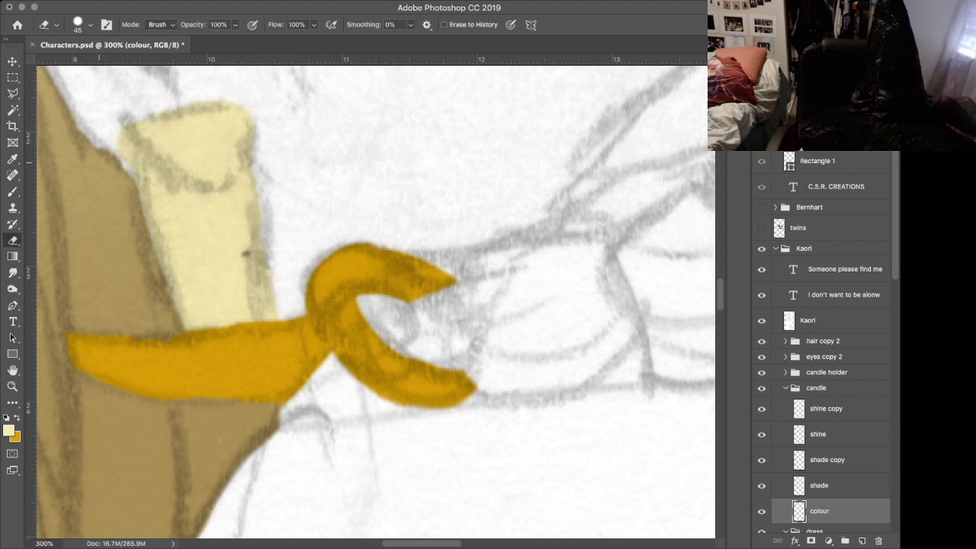
pyautogui.press('b')
# - Add a new layer above the candle holder's colour layer and choose a brighter golden yellow for the brush
pyautogui.scroll(5, 373, 305)
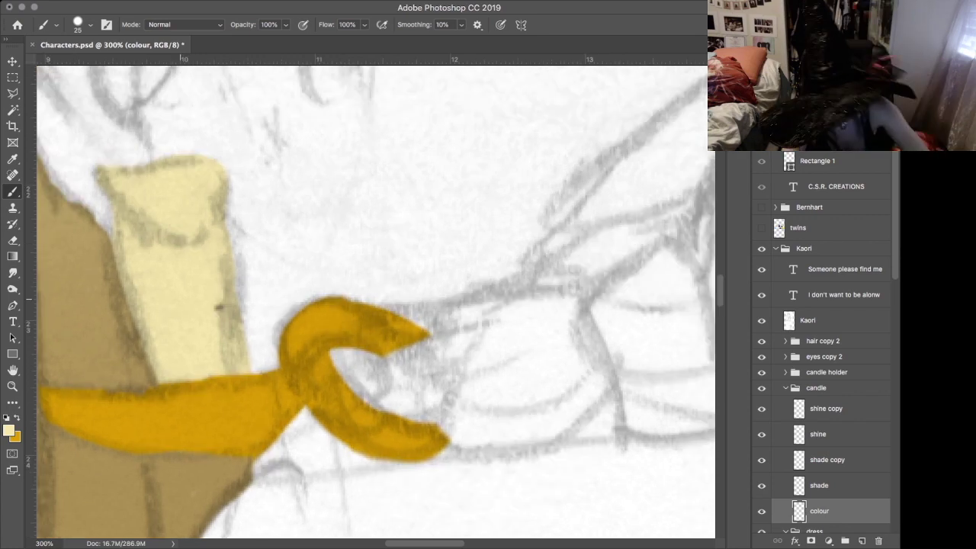
pyautogui.hscroll(-5, 373, 305)
pyautogui.click(786, 389)
pyautogui.click(786, 372)
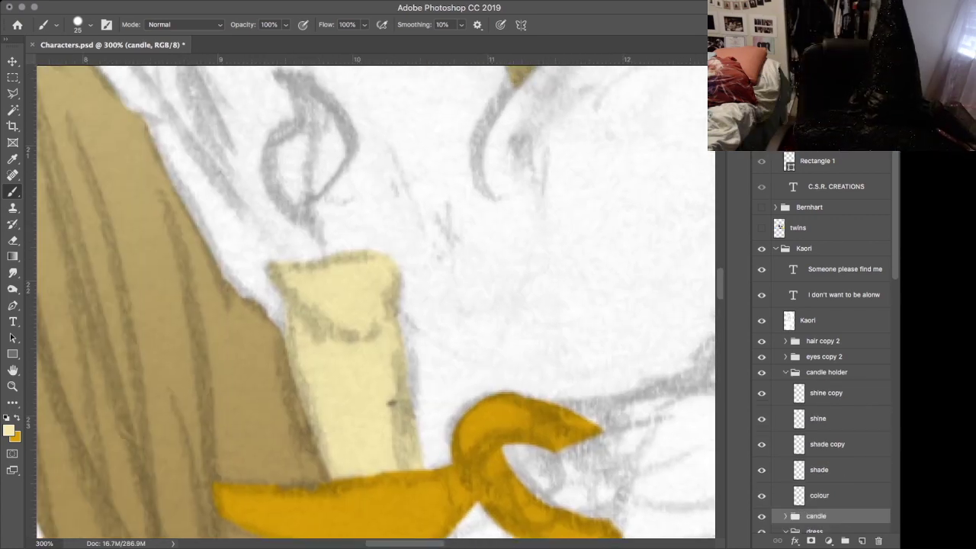
pyautogui.click(820, 496)
pyautogui.click(862, 540)
pyautogui.press('x')
pyautogui.press('i')
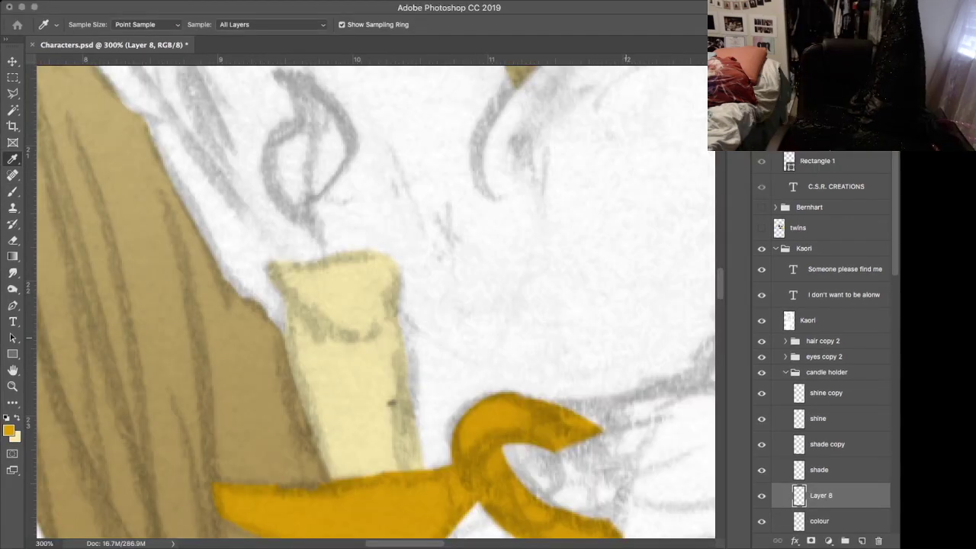
pyautogui.press('Return')
# - Paint the candle flame golden yellow, erase the excess at its tip and collapse the candle holder group
pyautogui.scroll(5, 320, 267)
pyautogui.moveTo(282, 255)
pyautogui.mouseDown()
pyautogui.moveTo(314, 231)
pyautogui.moveTo(288, 206)
pyautogui.moveTo(320, 250)
pyautogui.moveTo(320, 295)
pyautogui.moveTo(289, 255)
pyautogui.mouseUp()
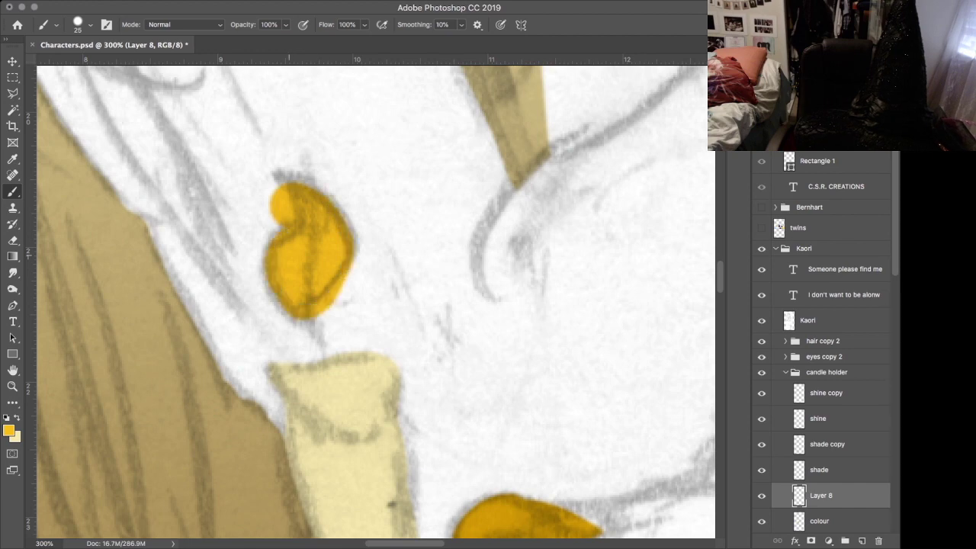
pyautogui.press('e')
pyautogui.moveTo(279, 185); pyautogui.dragTo(267, 221)
pyautogui.press('b')
pyautogui.click(786, 372)
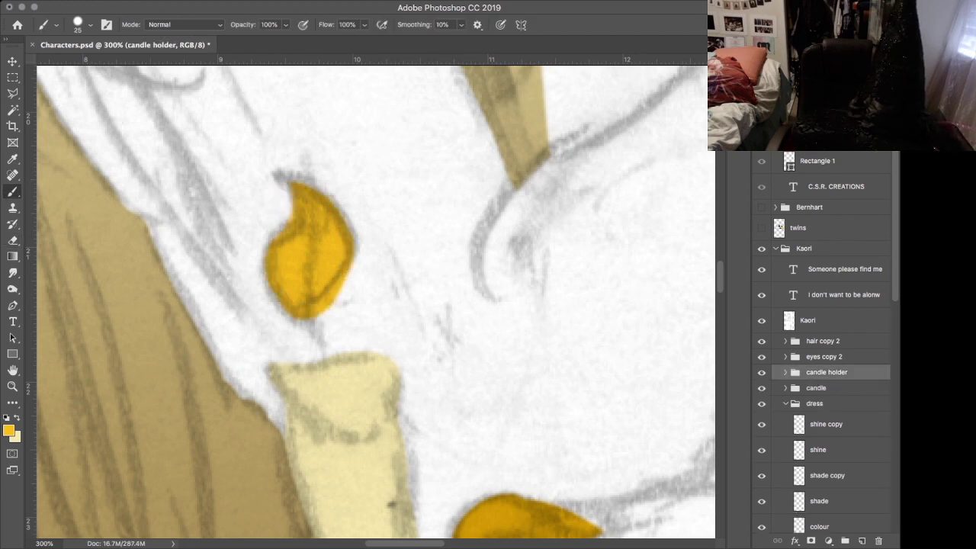
# - Select the dress group's colour layer, sample light blue from the twins palette and hide the palette again
pyautogui.scroll(-3, 827, 442)
pyautogui.click(820, 485)
pyautogui.press('super+minus')
pyautogui.press('super+minus')
pyautogui.press('super+minus')
pyautogui.press('i')
pyautogui.click(761, 187)
pyautogui.click(168, 348)
pyautogui.press('b')
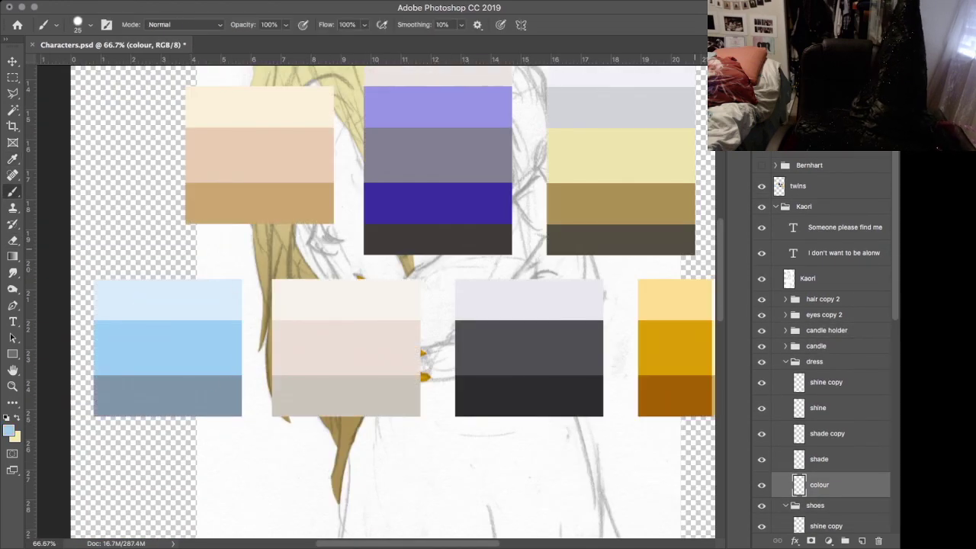
pyautogui.click(761, 186)
# - Paint a light blue band along the dress's upper waistline and trim its end with the Eraser
pyautogui.press('super+plus')
pyautogui.press('super+plus')
pyautogui.scroll(10, 443, 204)
pyautogui.scroll(-5, 418, 298)
pyautogui.moveTo(419, 298)
pyautogui.mouseDown()
pyautogui.moveTo(491, 268)
pyautogui.moveTo(709, 211)
pyautogui.mouseUp()
pyautogui.hscroll(3, 687, 221)
pyautogui.hscroll(1, 402, 297)
pyautogui.press('e')
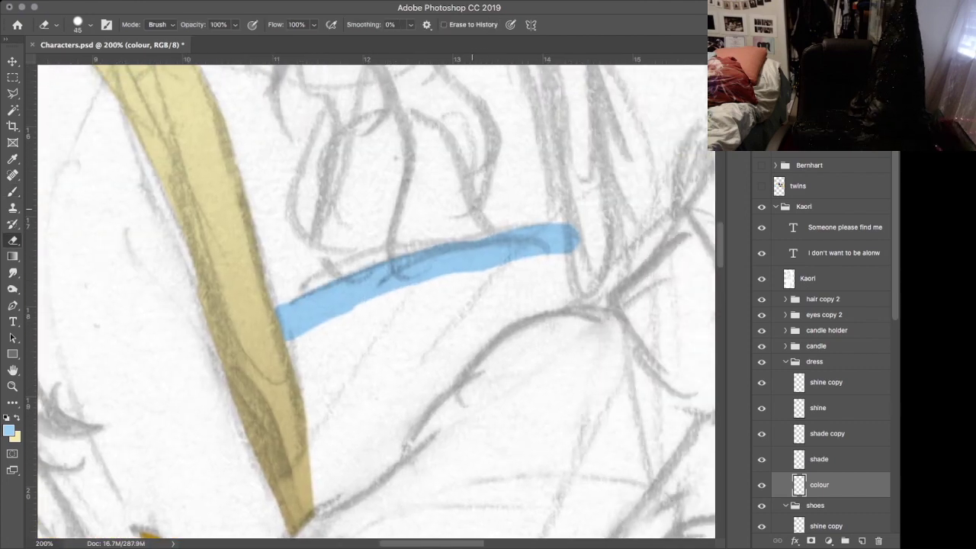
pyautogui.moveTo(525, 211); pyautogui.dragTo(583, 221)
# - Paint the dress strap beside the shoulder hair strand light blue, from the waistband up to the shoulder
pyautogui.press('b')
pyautogui.moveTo(516, 246); pyautogui.dragTo(578, 246)
pyautogui.moveTo(488, 250); pyautogui.dragTo(561, 244)
pyautogui.moveTo(565, 253)
pyautogui.mouseDown()
pyautogui.moveTo(571, 196)
pyautogui.moveTo(543, 54)
pyautogui.mouseUp()
pyautogui.scroll(5, 545, 190)
pyautogui.moveTo(523, 287)
pyautogui.mouseDown()
pyautogui.moveTo(542, 303)
pyautogui.moveTo(555, 355)
pyautogui.mouseUp()
pyautogui.moveTo(578, 398)
pyautogui.mouseDown()
pyautogui.moveTo(563, 319)
pyautogui.moveTo(583, 224)
pyautogui.mouseUp()
# - Hide the dress group and examine the hair strands over the chest and shoulders
pyautogui.scroll(-8, 577, 282)
pyautogui.hscroll(-6, 578, 282)
pyautogui.scroll(4, 578, 282)
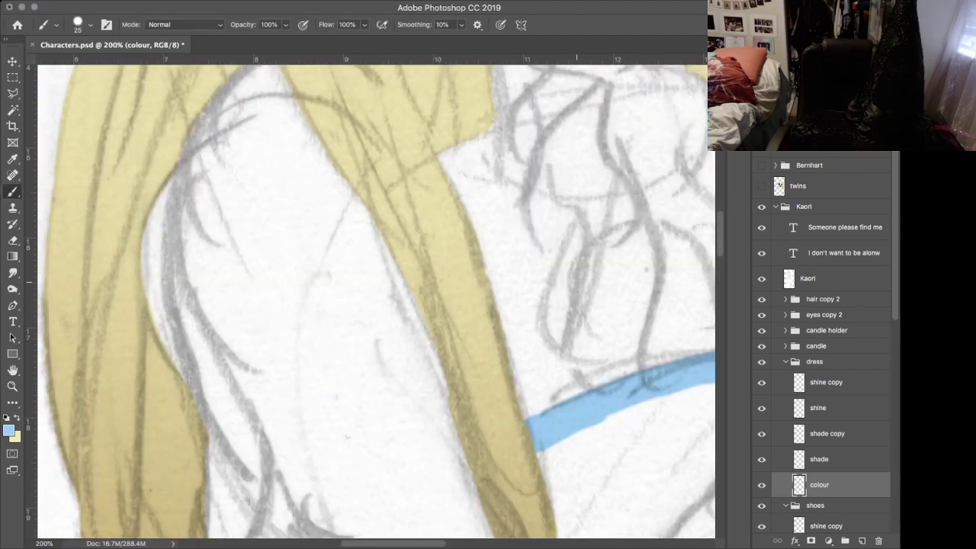
pyautogui.scroll(-9, 577, 283)
pyautogui.scroll(7, 577, 282)
pyautogui.hscroll(10, 578, 282)
pyautogui.scroll(4, 577, 283)
pyautogui.click(761, 362)
pyautogui.hotkey('ctrl', '-')
pyautogui.hotkey('ctrl', '-')
pyautogui.press('super+plus')
pyautogui.press('x')
pyautogui.click(761, 362)
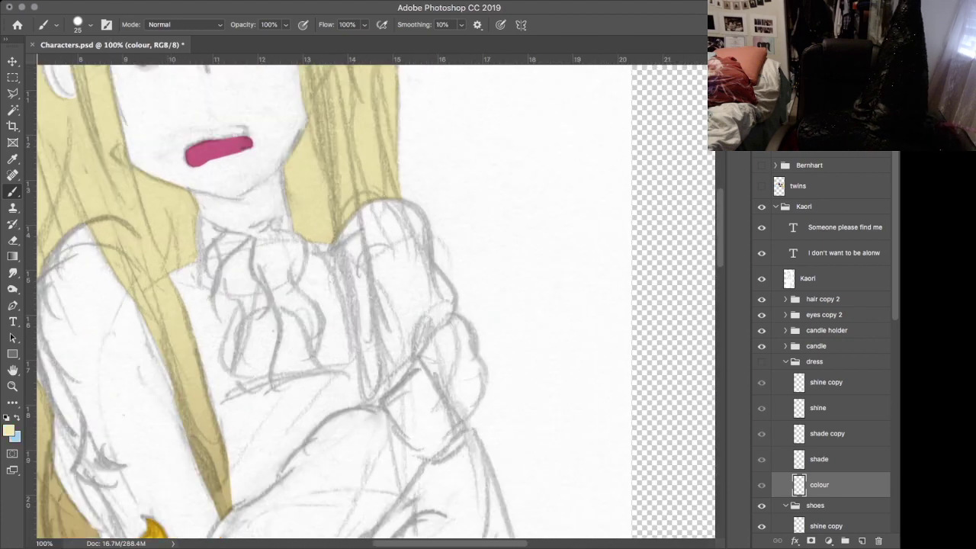
pyautogui.click(761, 362)
# - Hide the hair's gradient layer, show and select its flat colour layer, and sample the pale yellow hair colour
pyautogui.click(786, 299)
pyautogui.click(761, 423)
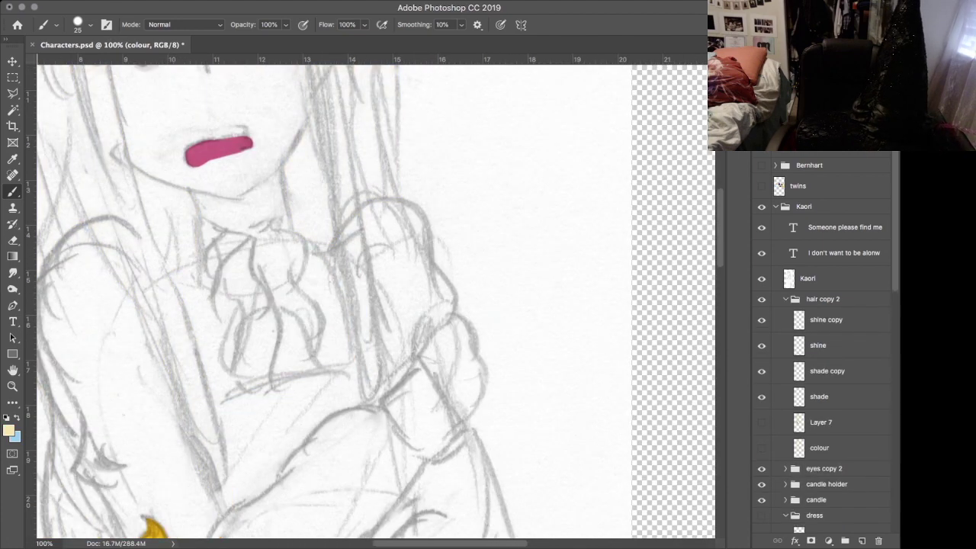
pyautogui.click(762, 449)
pyautogui.press('i')
pyautogui.click(820, 448)
pyautogui.click(309, 187)
# - Extend the hair strand beside the puffed sleeve down to the crossed arm and trim its edges with the Eraser
pyautogui.press('b')
pyautogui.press('super+plus')
pyautogui.moveTo(309, 125)
pyautogui.mouseDown()
pyautogui.moveTo(336, 197)
pyautogui.moveTo(370, 374)
pyautogui.moveTo(377, 488)
pyautogui.moveTo(377, 399)
pyautogui.mouseUp()
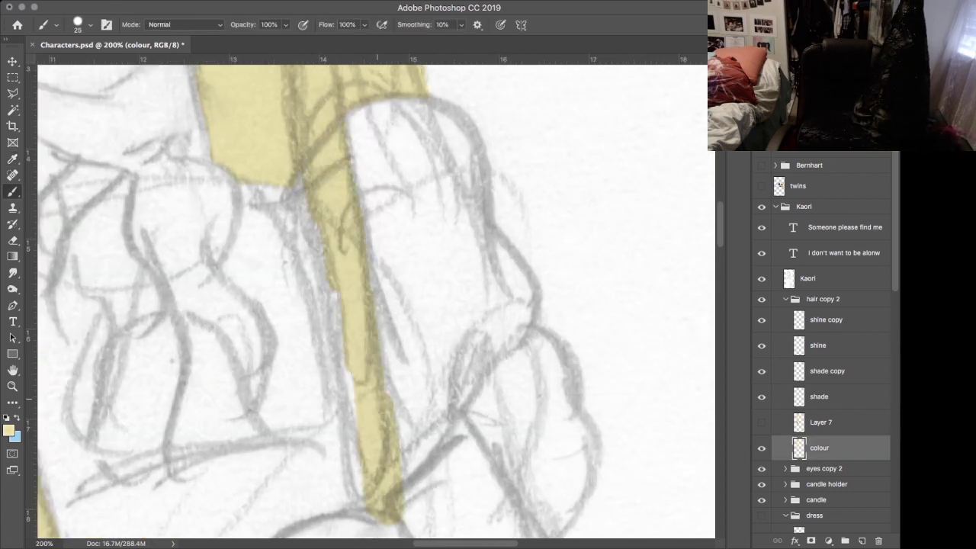
pyautogui.press('e')
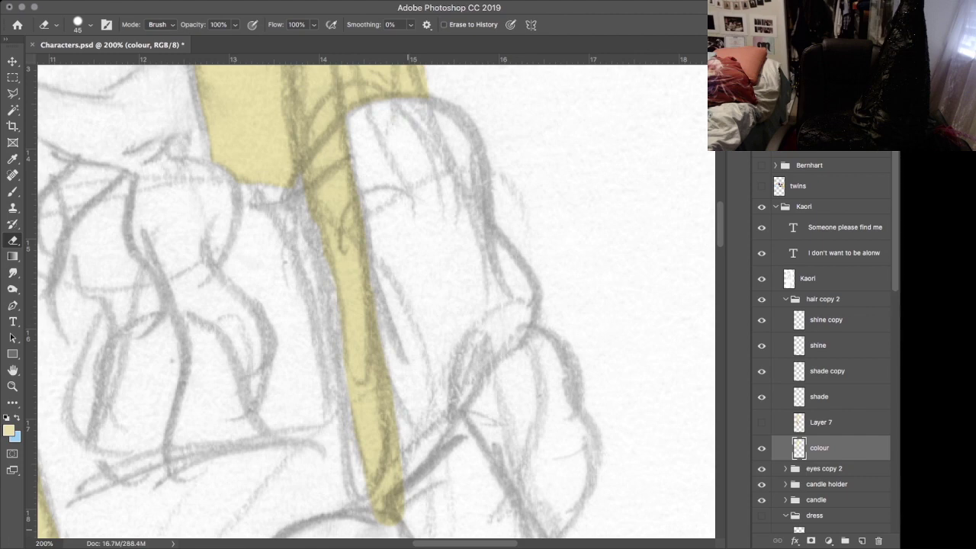
pyautogui.scroll(-3, 410, 305)
pyautogui.hscroll(-6, 411, 305)
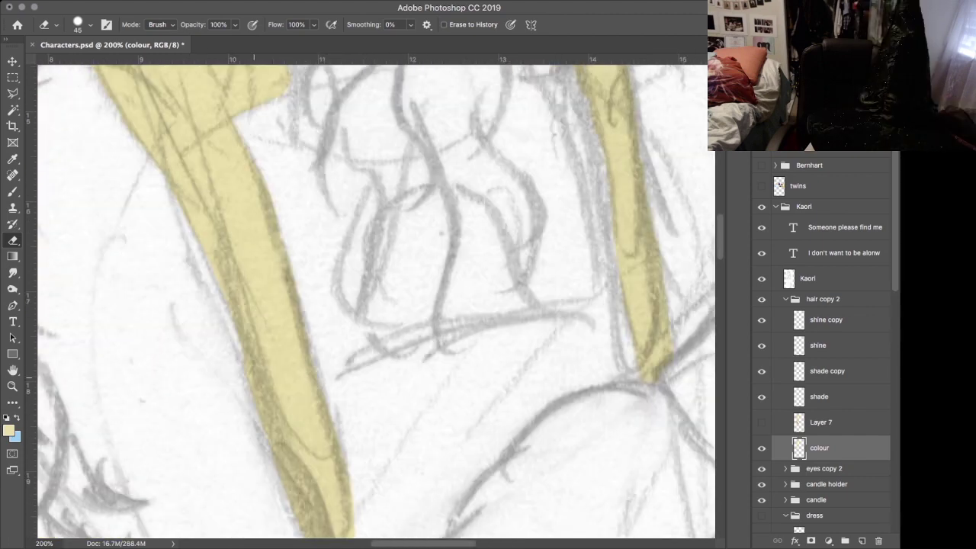
# - Erase the inner side and lower end of the opposite chest strand so it becomes a narrow, shorter lock
pyautogui.scroll(2, 373, 302)
pyautogui.hscroll(-1, 374, 301)
pyautogui.click(243, 197)
pyautogui.moveTo(241, 197); pyautogui.dragTo(285, 311)
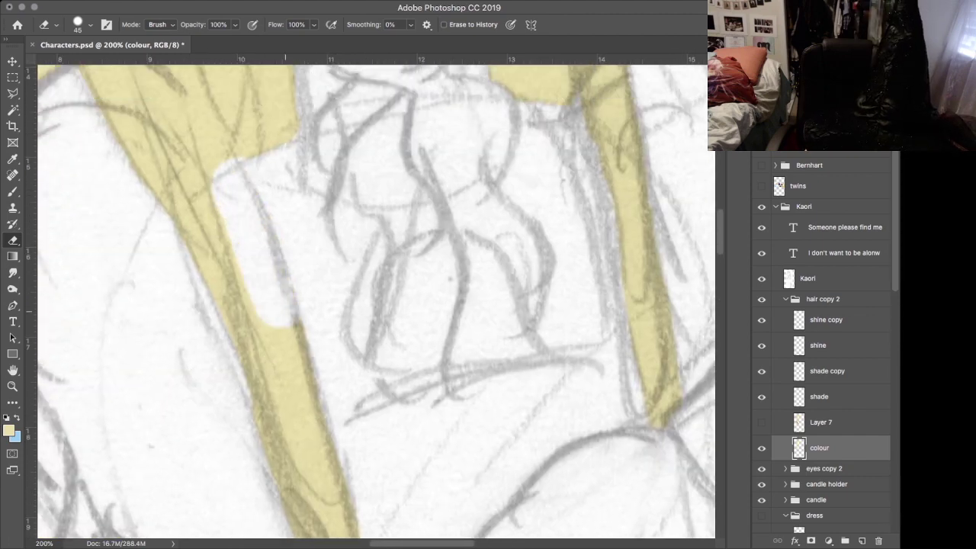
pyautogui.moveTo(269, 267); pyautogui.dragTo(317, 437)
pyautogui.scroll(-5, 319, 435)
pyautogui.moveTo(323, 329); pyautogui.dragTo(353, 462)
pyautogui.moveTo(312, 431)
pyautogui.mouseDown()
pyautogui.moveTo(290, 305)
pyautogui.moveTo(268, 352)
pyautogui.mouseUp()
pyautogui.scroll(12, 374, 301)
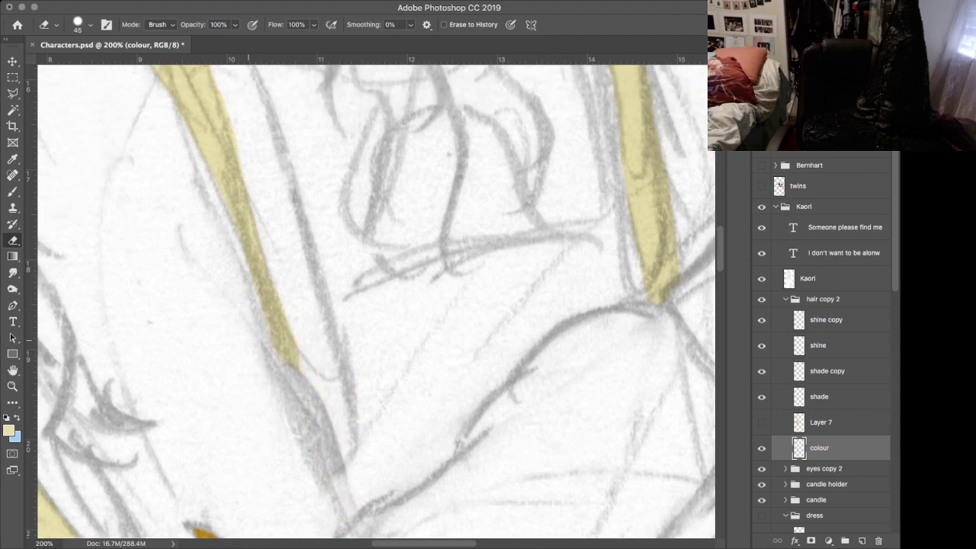
# - Delete the hidden gradient Layer 7 from the hair group and add a new layer above the flat colour layer
pyautogui.press('b')
pyautogui.hscroll(10, 234, 283)
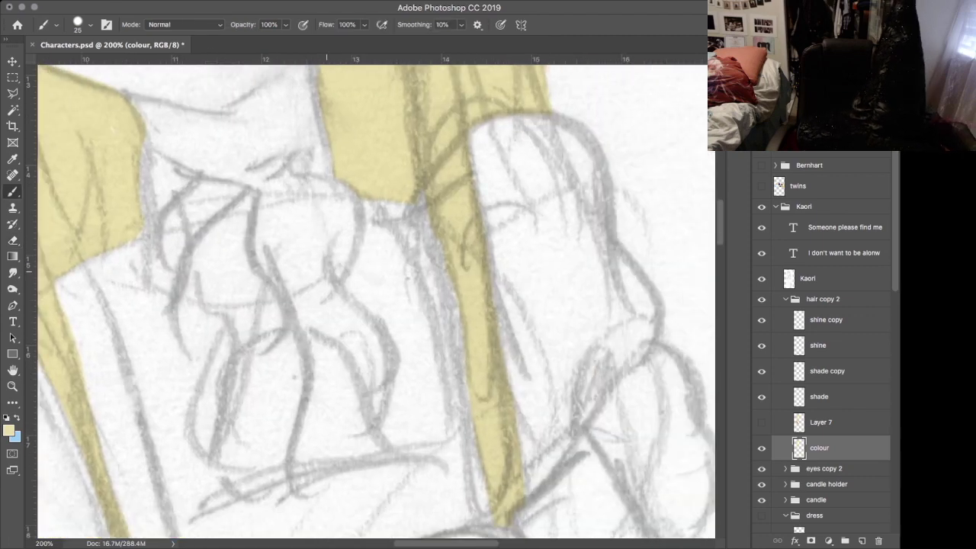
pyautogui.scroll(3, 371, 264)
pyautogui.press('super+minus')
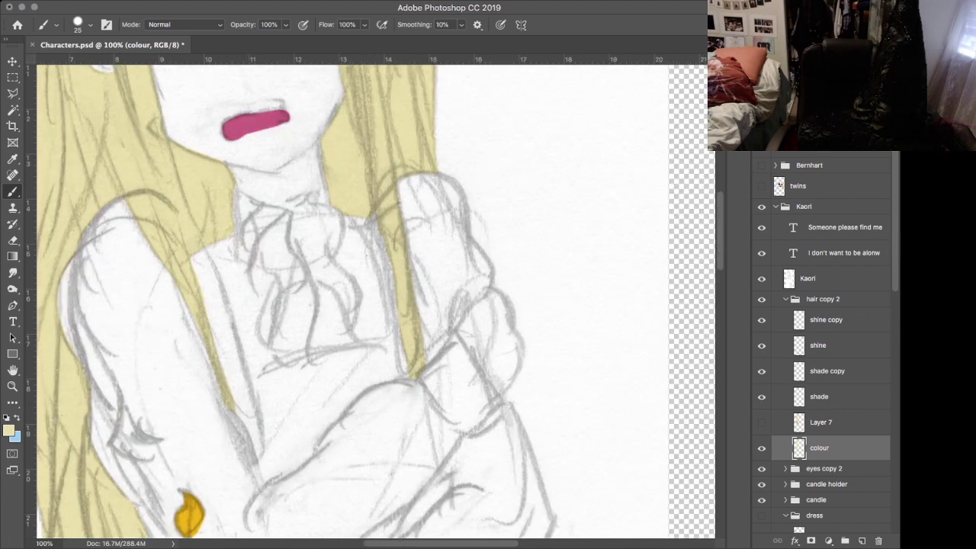
pyautogui.moveTo(822, 422); pyautogui.dragTo(879, 541)
pyautogui.click(862, 541)
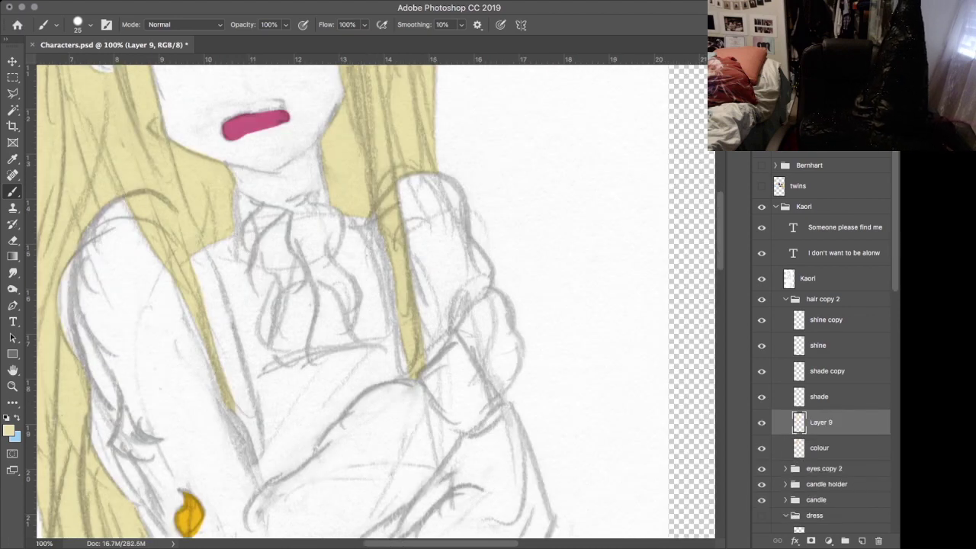
# - Load the flat hair shape as a selection, hide its layer, fill the new layer with the yellow-to-brown gradient and deselect
pyautogui.press('super+minus')
pyautogui.keyDown('super'); pyautogui.click(800, 448); pyautogui.keyUp('super')
pyautogui.click(762, 448)
pyautogui.press('g')
pyautogui.scroll(4, 376, 302)
pyautogui.scroll(-1, 376, 302)
pyautogui.press('super+minus')
pyautogui.moveTo(318, 172); pyautogui.dragTo(346, 492)
pyautogui.press('super+z')
pyautogui.moveTo(349, 530); pyautogui.dragTo(350, 530)
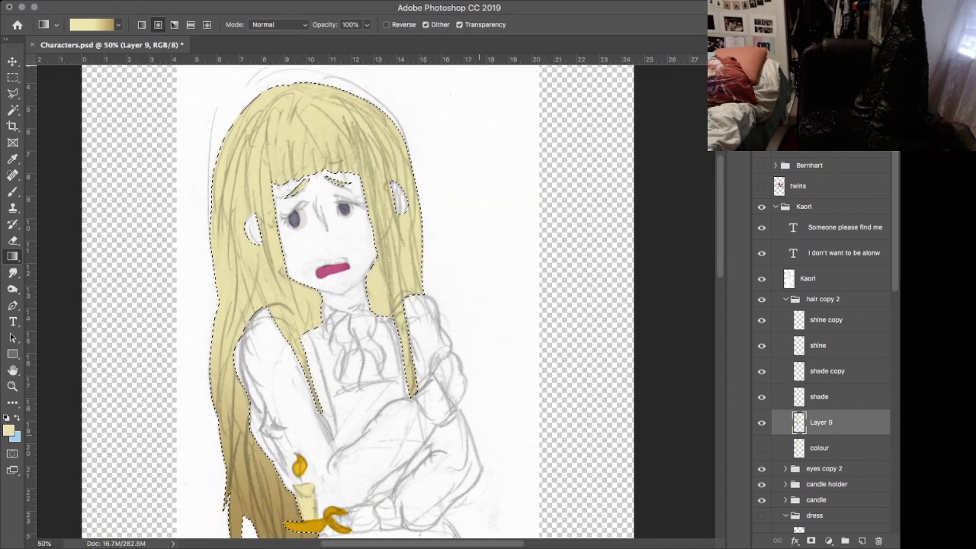
pyautogui.press('super+d')
# - Collapse the hair group, show the dress group and select its colour layer with light blue as the brush colour
pyautogui.click(786, 299)
pyautogui.click(762, 362)
pyautogui.click(820, 485)
pyautogui.press('b')
pyautogui.press('x')
pyautogui.moveTo(389, 320); pyautogui.dragTo(333, 402)
pyautogui.press('super+plus')
pyautogui.press('super+plus')
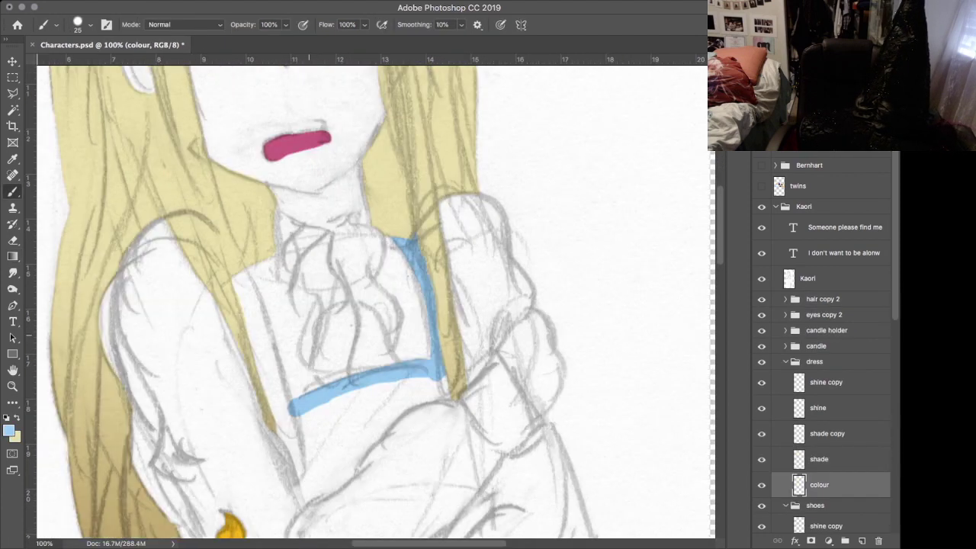
# - Paint the second dress strap light blue from below the waistband up to the hair at the shoulder
pyautogui.moveTo(305, 502); pyautogui.dragTo(237, 274)
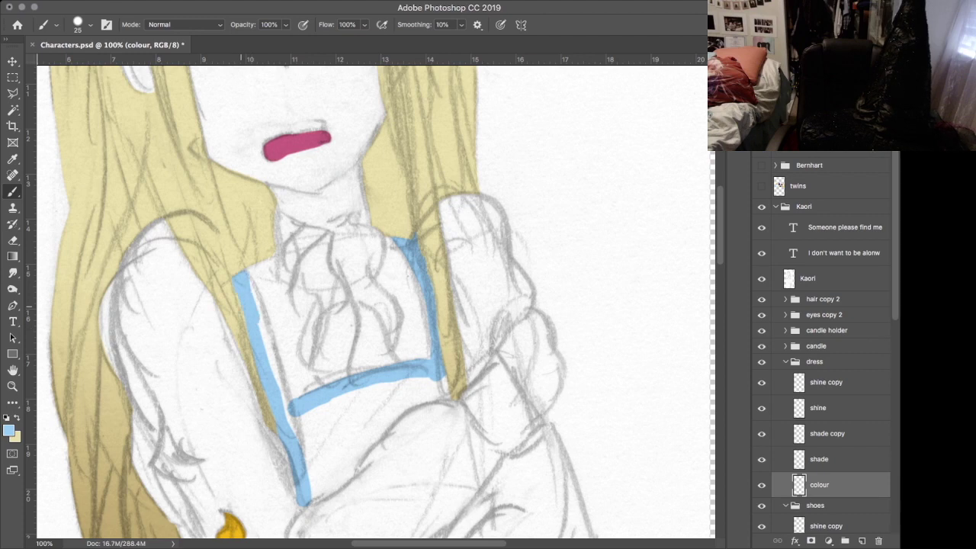
pyautogui.moveTo(249, 312); pyautogui.dragTo(254, 332)
pyautogui.hscroll(-1, 255, 332)
# - Expand the candle group and show the green background layer behind the character
pyautogui.click(786, 346)
pyautogui.scroll(-10, 785, 358)
pyautogui.click(761, 495)
pyautogui.scroll(3, 761, 488)
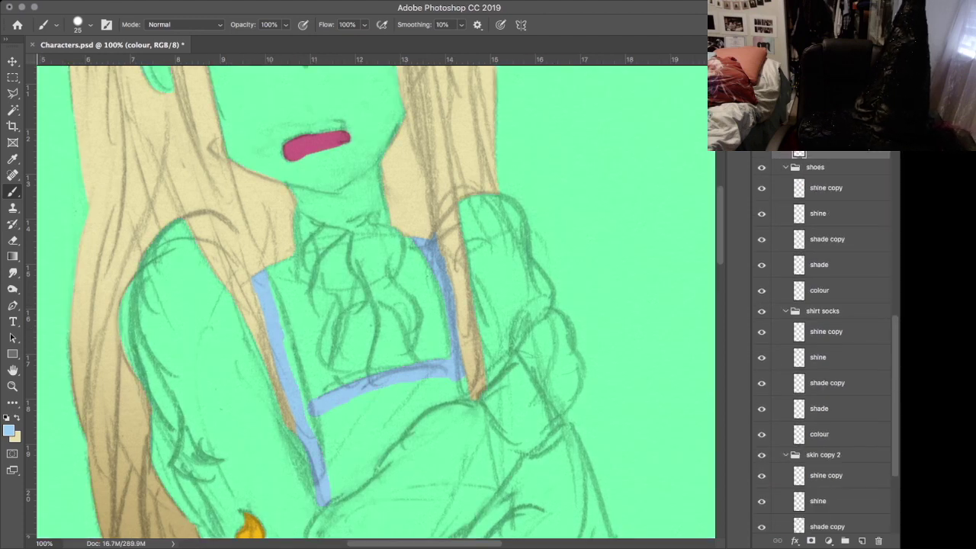
# - Select the hair group's Layer 9 to check its edge, collapse the hair group and return to the candle's colour layer
pyautogui.scroll(10, 822, 321)
pyautogui.click(822, 283)
pyautogui.press('e')
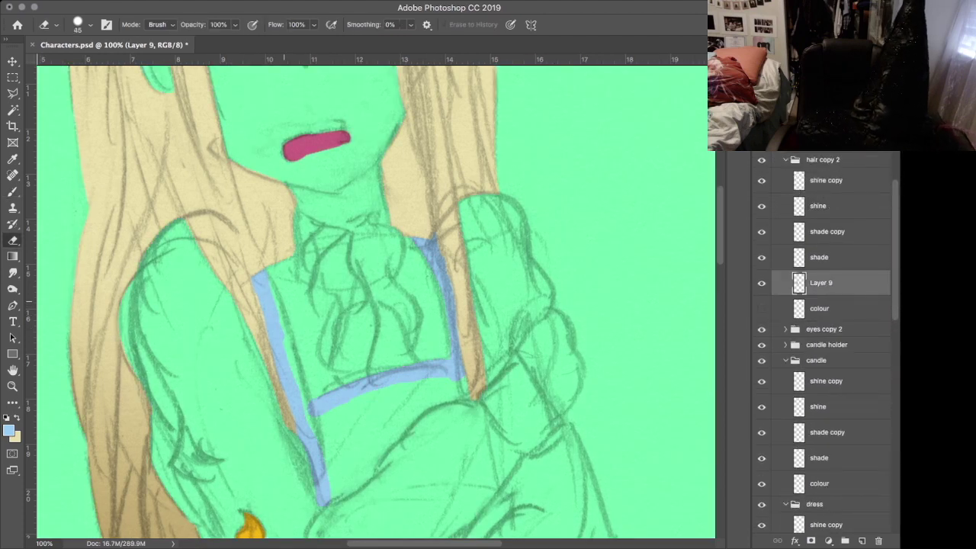
pyautogui.press('b')
pyautogui.click(823, 160)
pyautogui.click(786, 159)
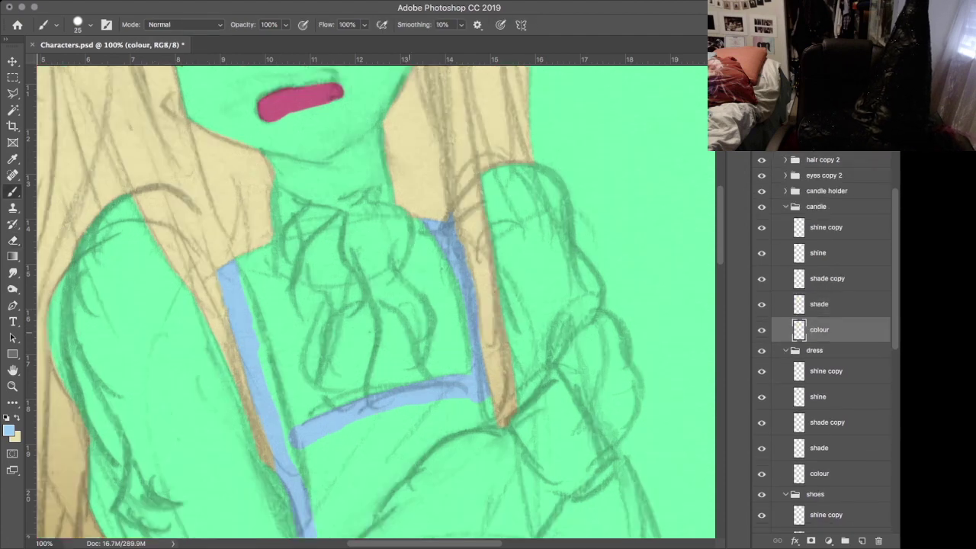
# - Widen the blue dress strap and paint the bodice's lower edge light blue along the crossed arm
pyautogui.press('super+equal')
pyautogui.moveTo(174, 195)
pyautogui.mouseDown()
pyautogui.moveTo(250, 470)
pyautogui.moveTo(367, 401)
pyautogui.moveTo(400, 347)
pyautogui.moveTo(537, 243)
pyautogui.mouseUp()
pyautogui.scroll(-5, 288, 448)
pyautogui.scroll(5, 550, 223)
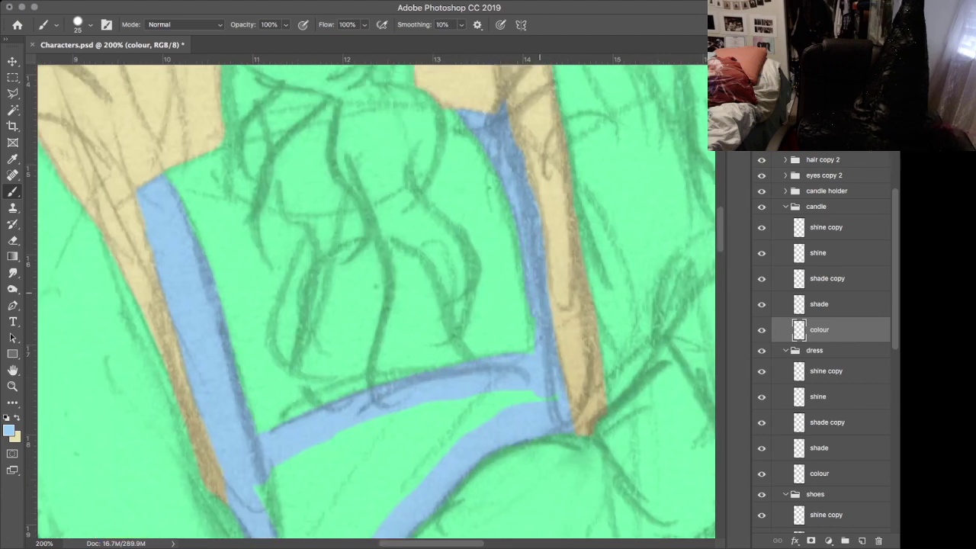
pyautogui.scroll(-5, 374, 301)
pyautogui.press('e')
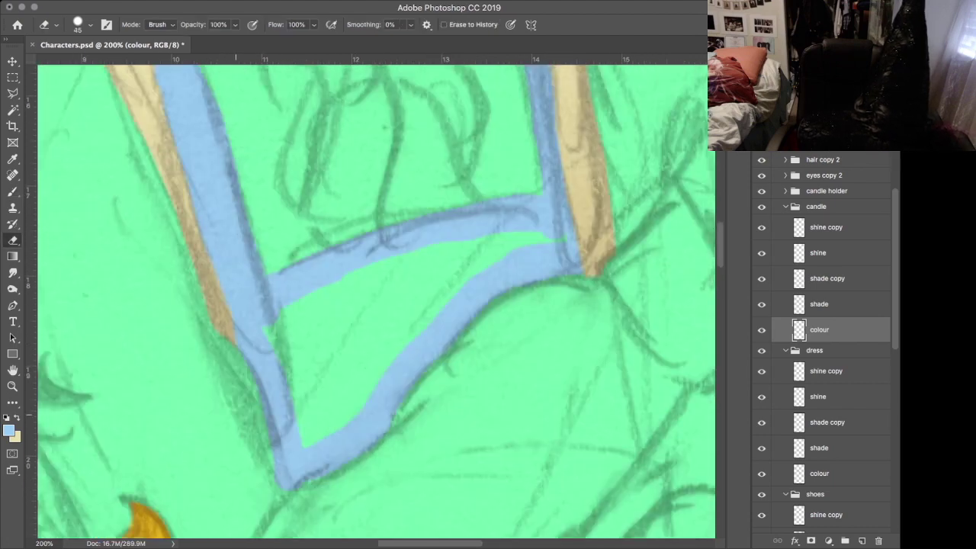
# - Cut the light blue dress paint out of the candle's colour layer and paste it above the dress group's colour layer
pyautogui.press('m')
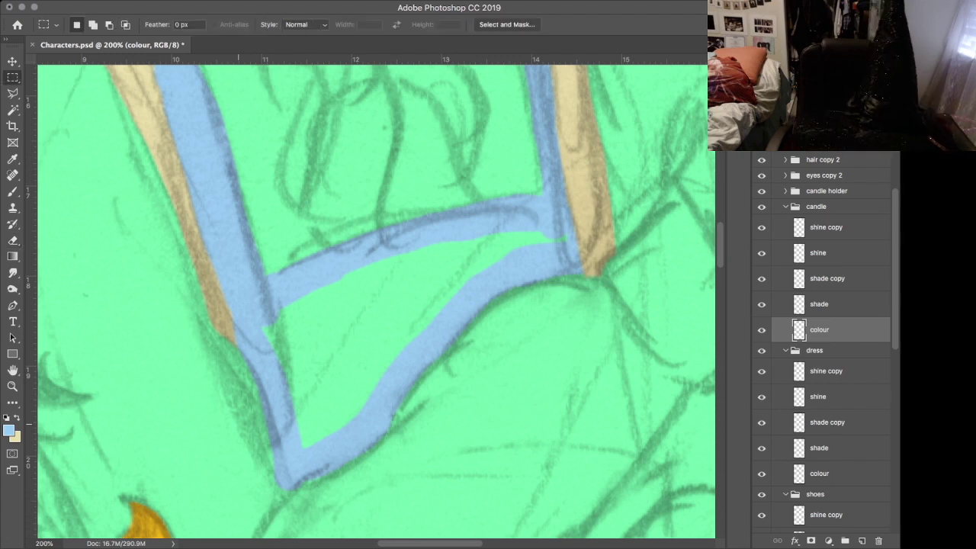
pyautogui.hotkey('ctrl', '-')
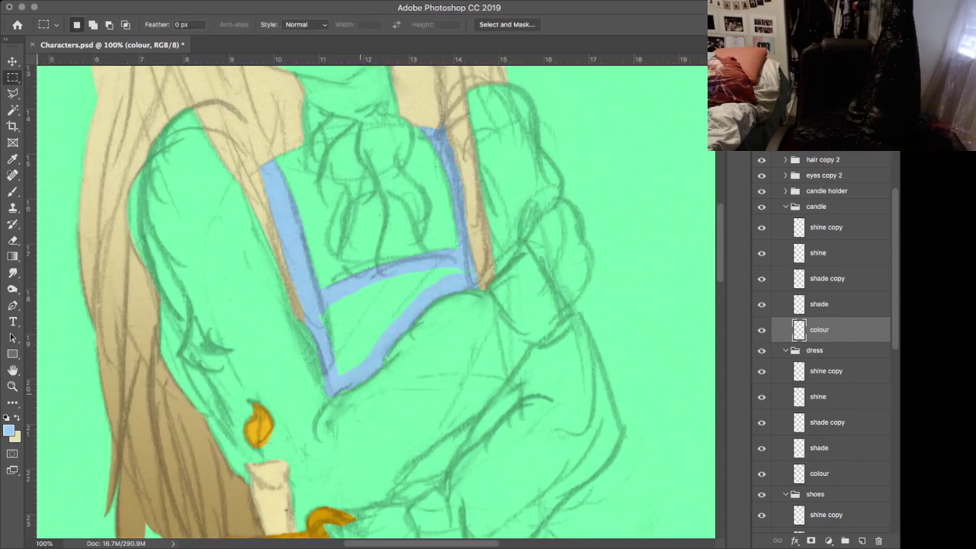
pyautogui.moveTo(505, 88); pyautogui.dragTo(232, 425)
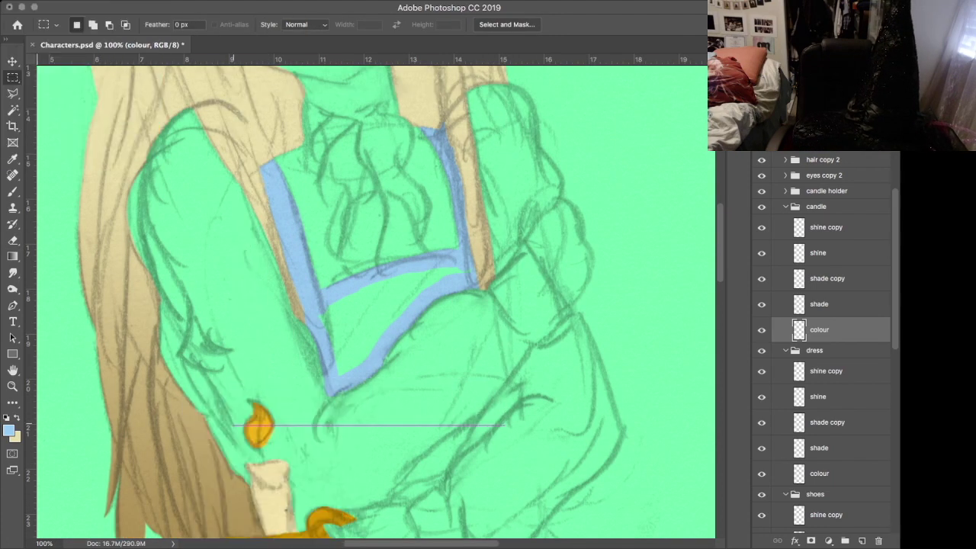
pyautogui.press('super+x')
pyautogui.click(820, 473)
pyautogui.press('super+v')
# - Nudge the pasted dress paint vertically to Y 1272 px to match the sketch and merge it into the dress colour layer
pyautogui.press('super+t')
pyautogui.press('Up')
pyautogui.press('Up')
pyautogui.press('Up')
pyautogui.press('Up')
pyautogui.press('Up')
pyautogui.press('Up')
pyautogui.press('Up')
pyautogui.press('Up')
pyautogui.press('Up')
pyautogui.press('Up')
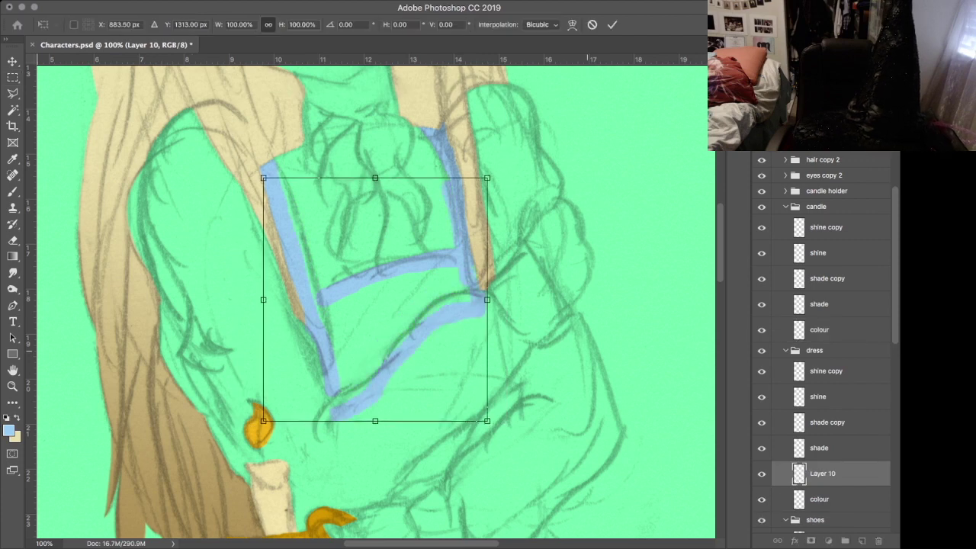
pyautogui.press('Up')
pyautogui.press('Up')
pyautogui.press('Up')
pyautogui.press('Up')
pyautogui.press('Up')
pyautogui.press('Up')
pyautogui.press('Up')
pyautogui.press('Up')
pyautogui.press('Up')
pyautogui.press('Up')
pyautogui.press('Up')
pyautogui.press('Up')
pyautogui.press('Up')
pyautogui.press('Up')
pyautogui.press('Up')
pyautogui.press('Up')
pyautogui.press('Up')
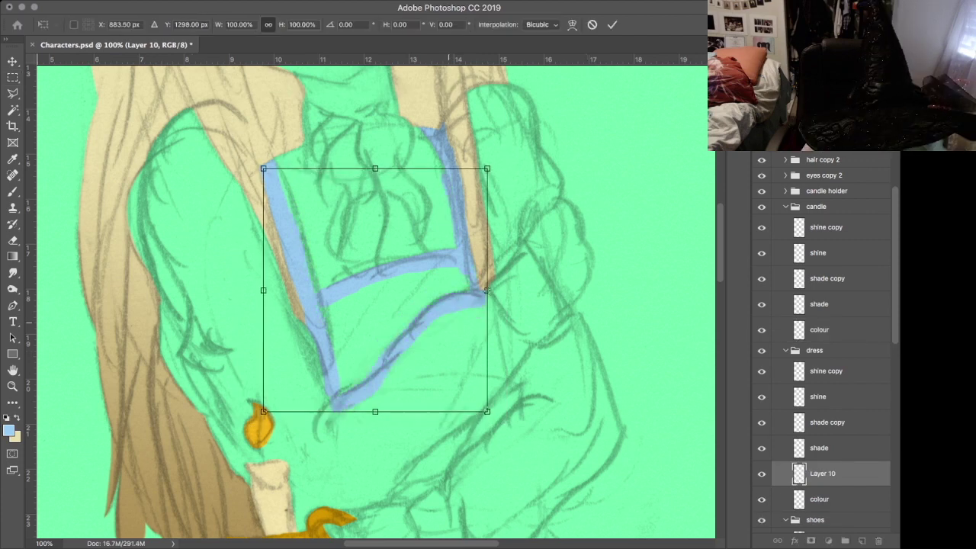
pyautogui.press('Up')
pyautogui.press('Up')
pyautogui.press('Up')
pyautogui.press('Up')
pyautogui.press('Up')
pyautogui.press('Up')
pyautogui.press('Up')
pyautogui.press('Up')
pyautogui.press('Up')
pyautogui.press('Up')
pyautogui.press('Up')
pyautogui.press('Up')
pyautogui.press('Up')
pyautogui.press('Up')
pyautogui.press('Up')
pyautogui.press('Up')
pyautogui.press('Up')
pyautogui.press('Up')
pyautogui.press('Up')
pyautogui.press('Up')
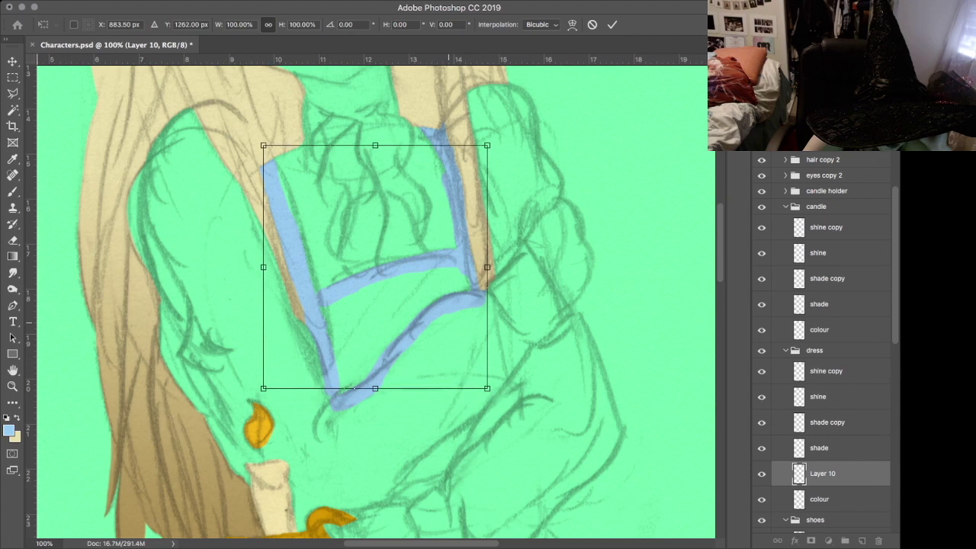
pyautogui.press('Down')
pyautogui.press('Down')
pyautogui.press('Down')
pyautogui.press('Down')
pyautogui.press('Down')
pyautogui.press('Down')
pyautogui.press('Down')
pyautogui.press('Down')
pyautogui.press('Down')
pyautogui.press('Down')
pyautogui.press('Down')
pyautogui.press('Down')
pyautogui.press('Down')
pyautogui.press('Down')
pyautogui.press('Down')
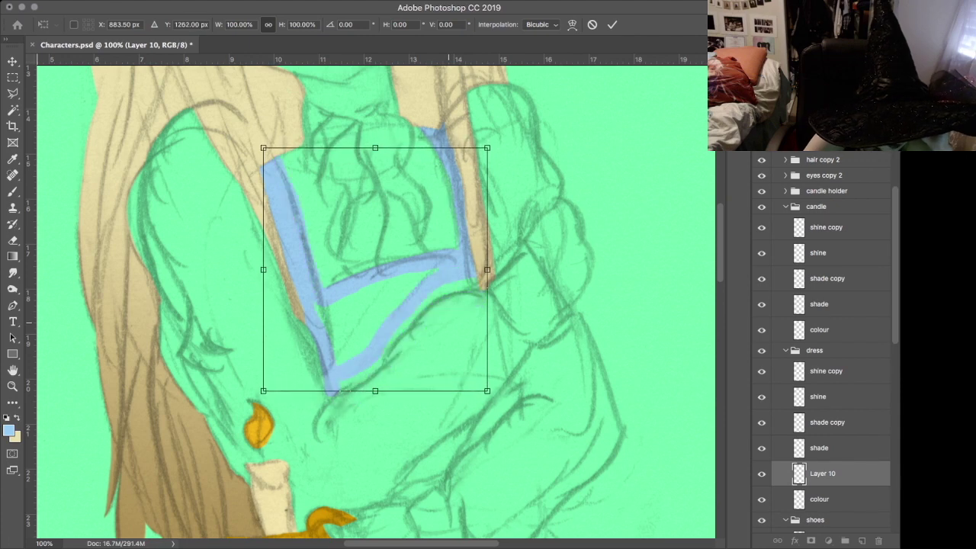
pyautogui.press('Down')
pyautogui.press('Down')
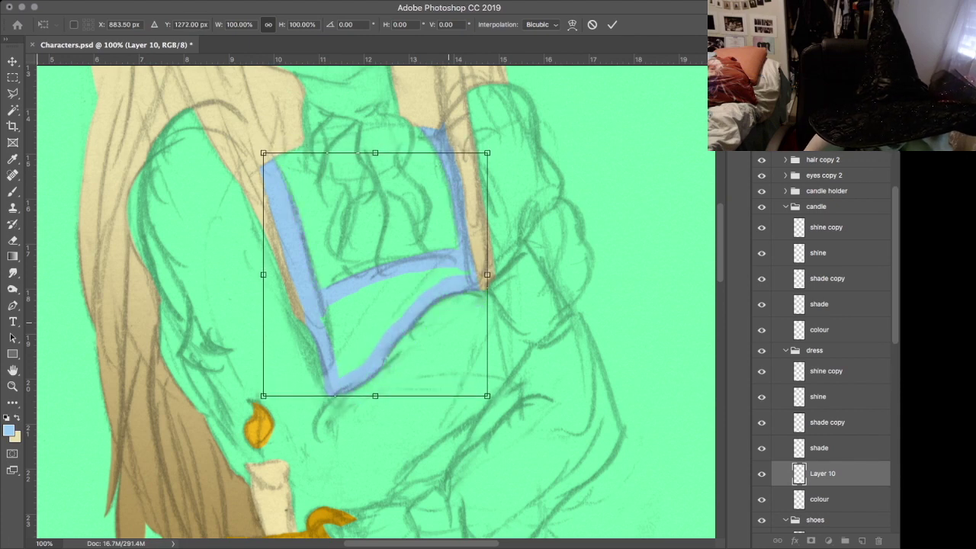
pyautogui.press('Return')
pyautogui.press('super+e')
# - Erase stray blue at the bodice's outer edge and fill the outlined bodice with light blue
pyautogui.press('b')
pyautogui.press('super+plus')
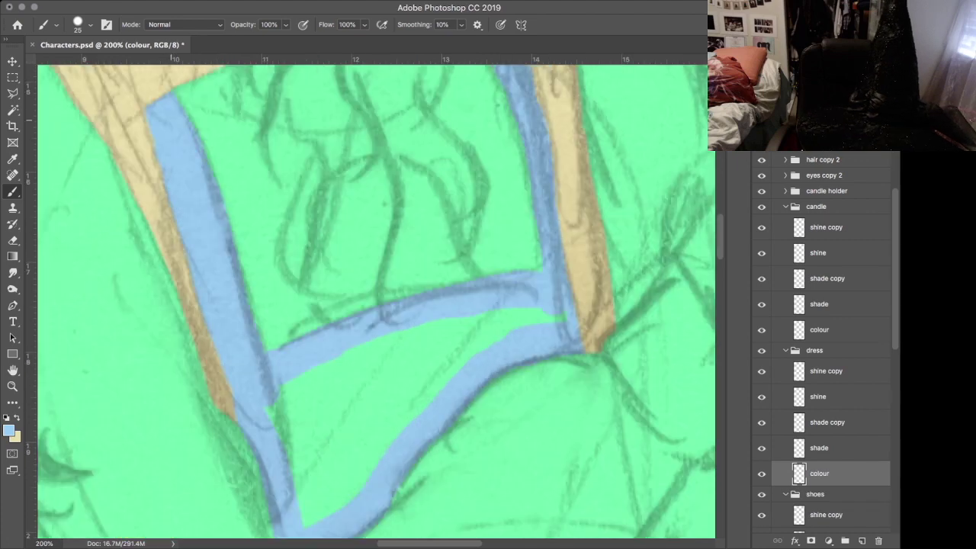
pyautogui.scroll(4, 171, 120)
pyautogui.scroll(-6, 171, 120)
pyautogui.press('e')
pyautogui.moveTo(267, 401); pyautogui.dragTo(285, 463)
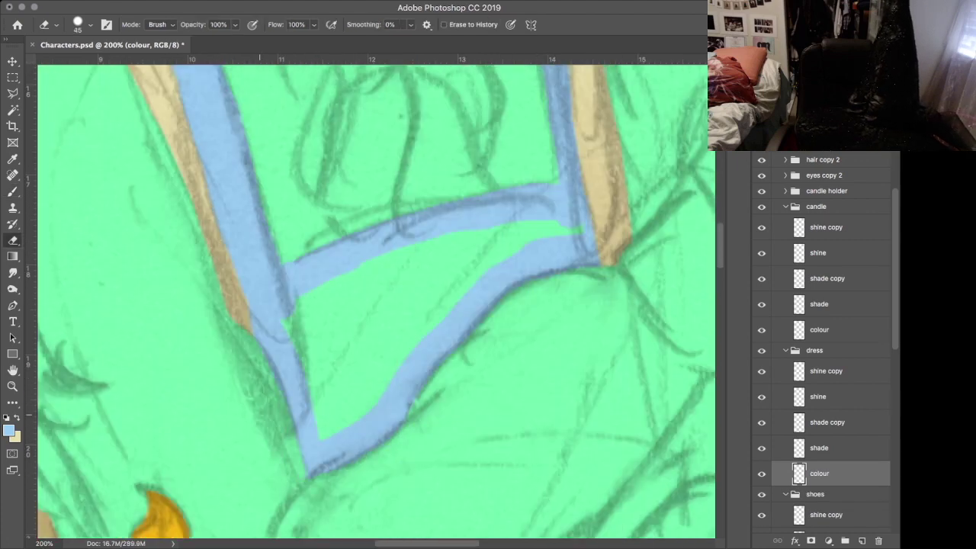
pyautogui.hotkey('shift', 'g')
pyautogui.click(397, 327)
# - Paint the skirt's edge light blue from under the candle holder along the hair down towards the hem
pyautogui.press('b')
pyautogui.scroll(-8, 315, 358)
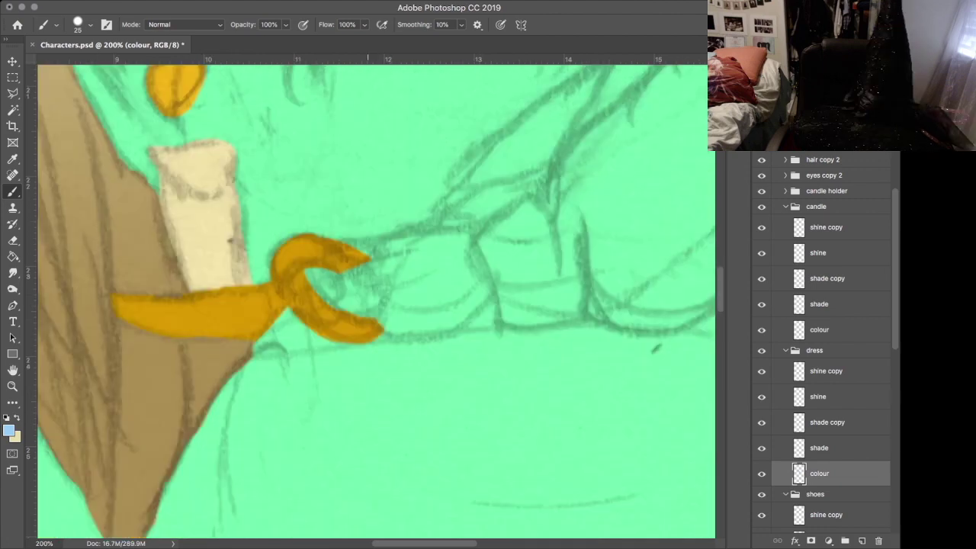
pyautogui.moveTo(324, 244)
pyautogui.mouseDown()
pyautogui.moveTo(378, 245)
pyautogui.moveTo(227, 270)
pyautogui.moveTo(141, 477)
pyautogui.mouseUp()
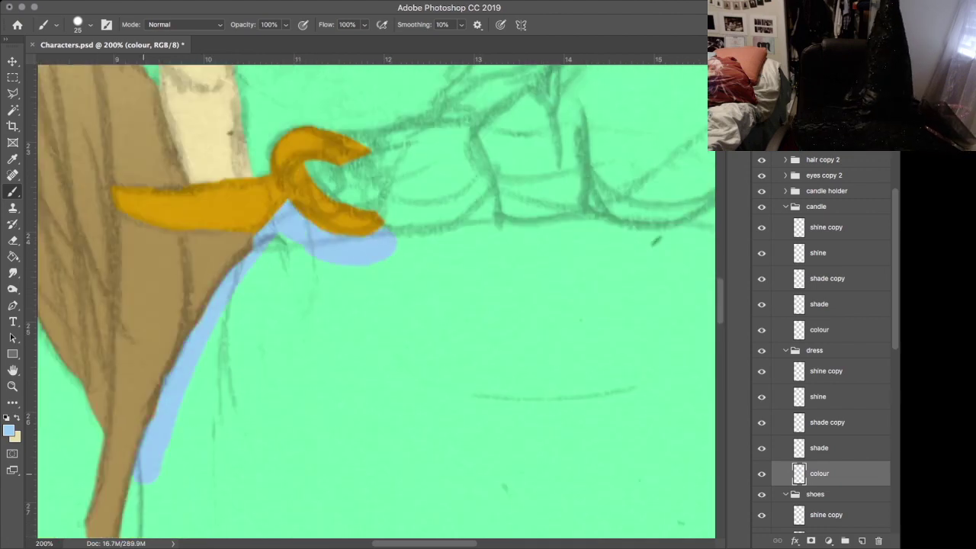
pyautogui.scroll(-10, 377, 301)
pyautogui.moveTo(166, 383)
pyautogui.mouseDown()
pyautogui.moveTo(116, 314)
pyautogui.moveTo(111, 191)
pyautogui.moveTo(144, 115)
pyautogui.mouseUp()
pyautogui.scroll(4, 377, 301)
pyautogui.moveTo(158, 274); pyautogui.dragTo(161, 143)
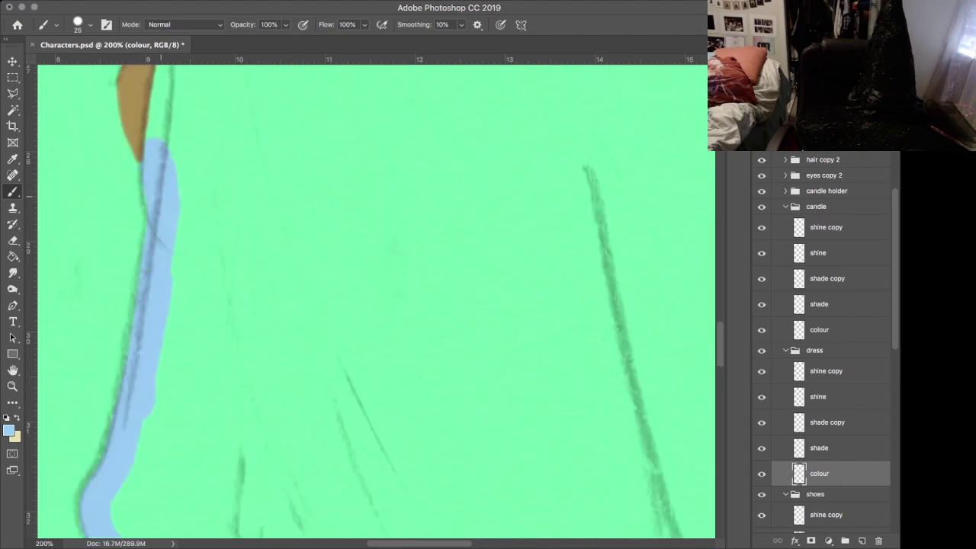
# - Paint the dress area between the candle and the holder's curved handle light blue
pyautogui.scroll(5, 377, 301)
pyautogui.scroll(8, 163, 331)
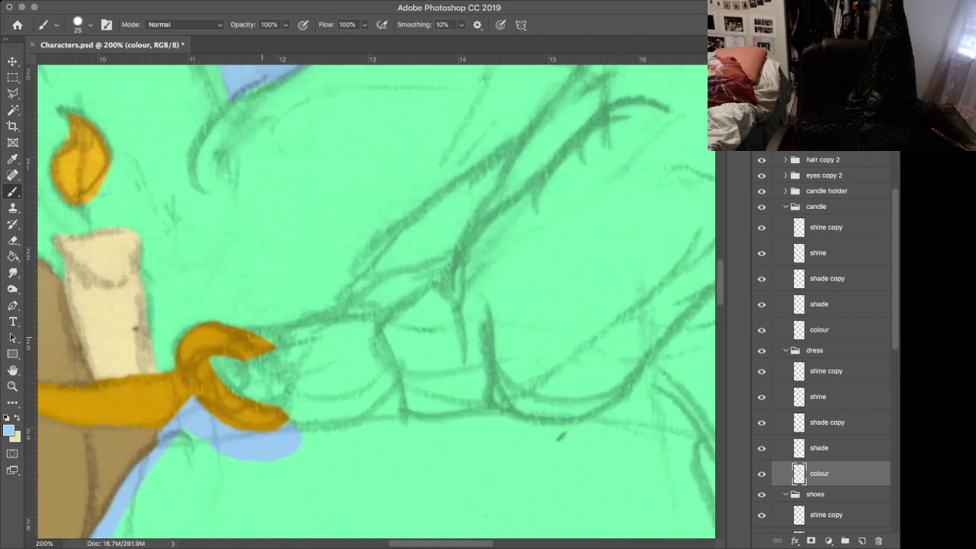
pyautogui.moveTo(291, 406)
pyautogui.mouseDown()
pyautogui.moveTo(285, 364)
pyautogui.moveTo(296, 394)
pyautogui.mouseUp()
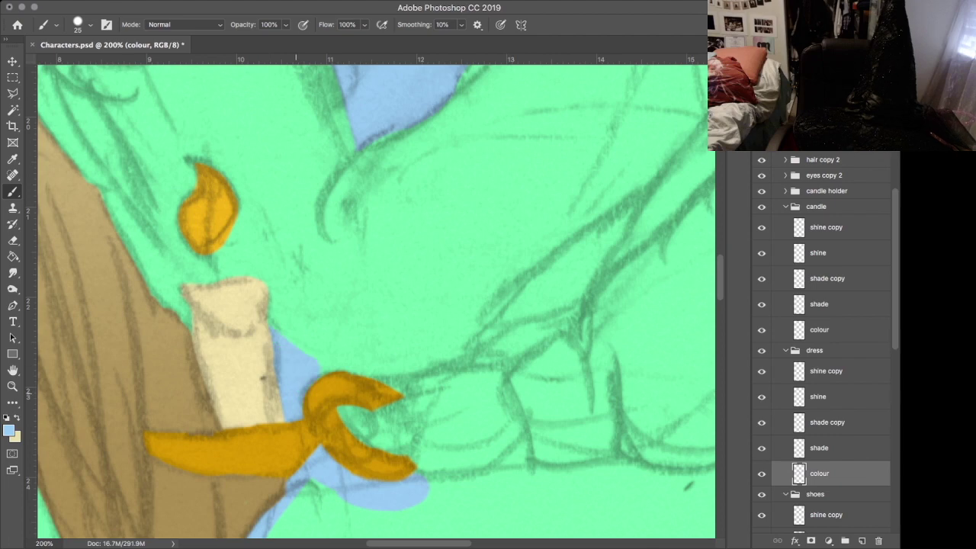
# - Paint the dress strip between the crossed arms light blue and erase the overrun at the cuff
pyautogui.hscroll(5, 377, 301)
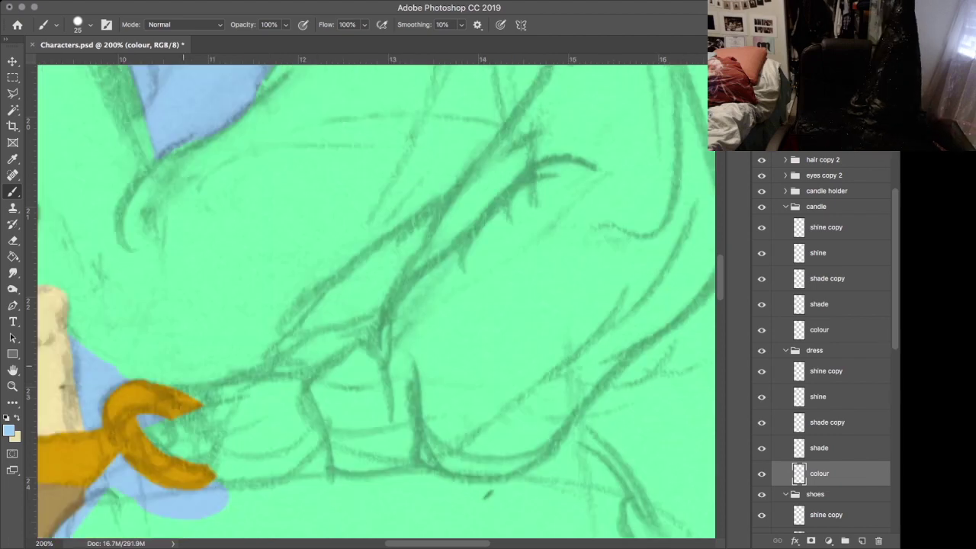
pyautogui.hscroll(5, 377, 301)
pyautogui.scroll(4, 376, 301)
pyautogui.moveTo(489, 225)
pyautogui.mouseDown()
pyautogui.moveTo(457, 278)
pyautogui.moveTo(402, 324)
pyautogui.moveTo(344, 401)
pyautogui.mouseUp()
pyautogui.scroll(-5, 347, 396)
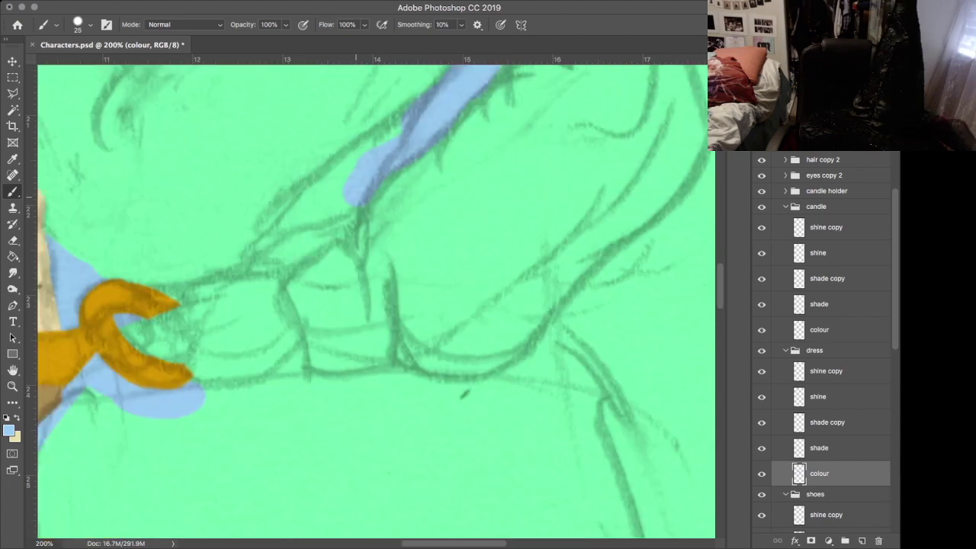
pyautogui.moveTo(355, 198)
pyautogui.mouseDown()
pyautogui.moveTo(256, 276)
pyautogui.moveTo(354, 200)
pyautogui.mouseUp()
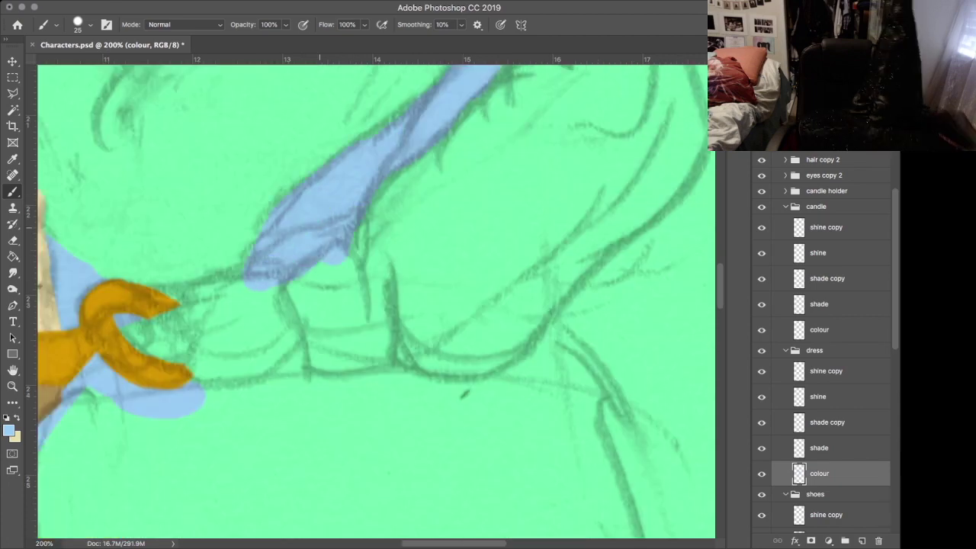
pyautogui.press('e')
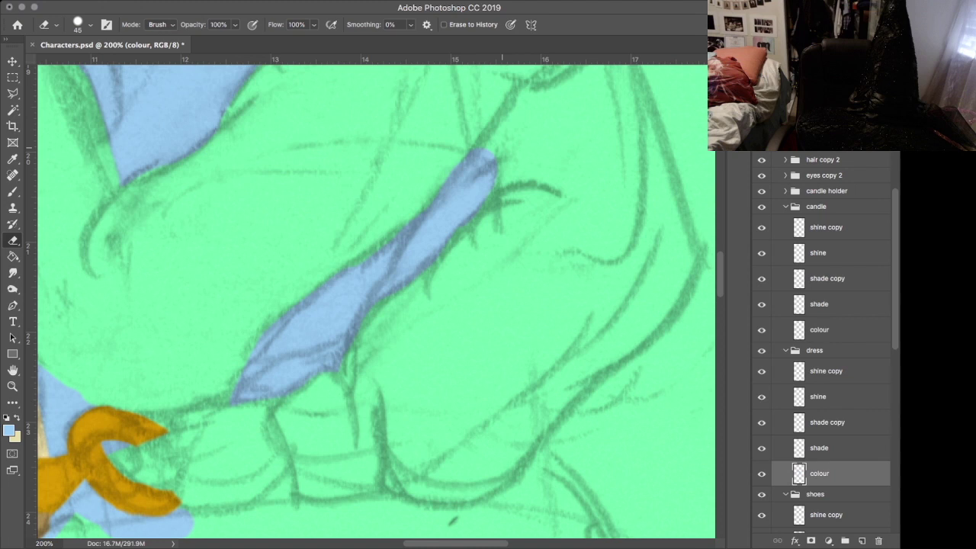
# - Paint the skirt's upper edge light blue beneath the hand and fingers and trim the overlap onto them
pyautogui.press('b')
pyautogui.scroll(-5, 374, 305)
pyautogui.moveTo(251, 328)
pyautogui.mouseDown()
pyautogui.moveTo(304, 276)
pyautogui.moveTo(195, 327)
pyautogui.mouseUp()
pyautogui.click(393, 307)
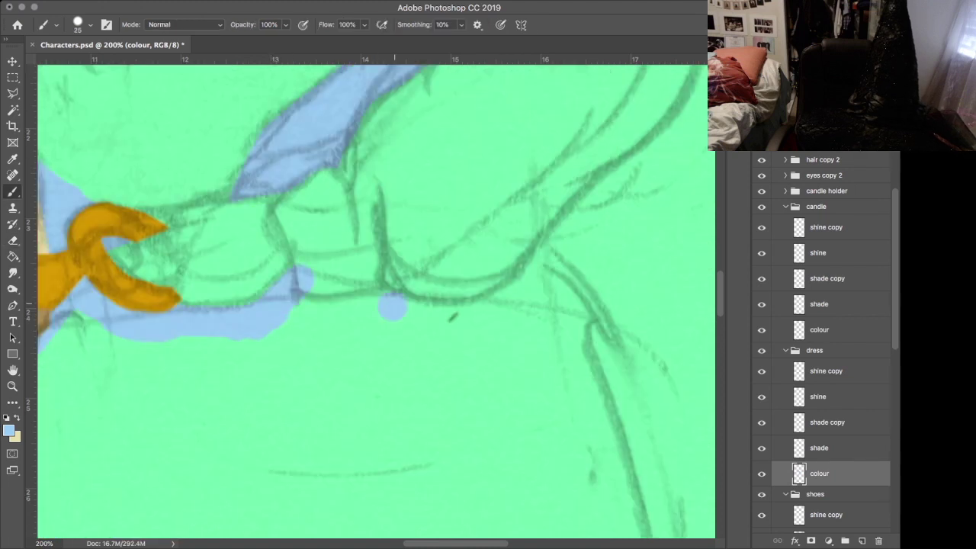
pyautogui.moveTo(392, 306); pyautogui.dragTo(324, 301)
pyautogui.press('e')
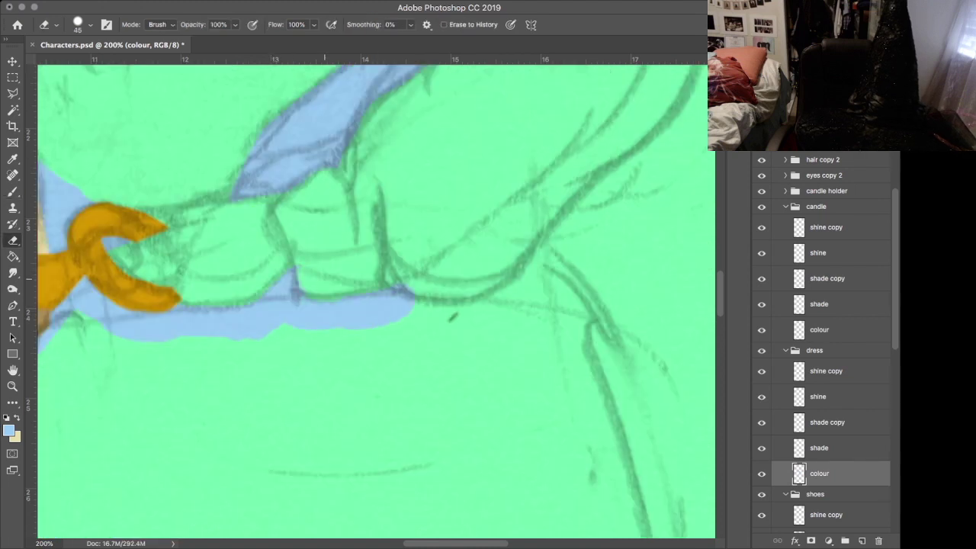
# - Extend the light blue outline under the sleeve and down the skirt's far side, erase the overlap on the sleeve and save
pyautogui.press('b')
pyautogui.moveTo(412, 309); pyautogui.dragTo(671, 534)
pyautogui.press('e')
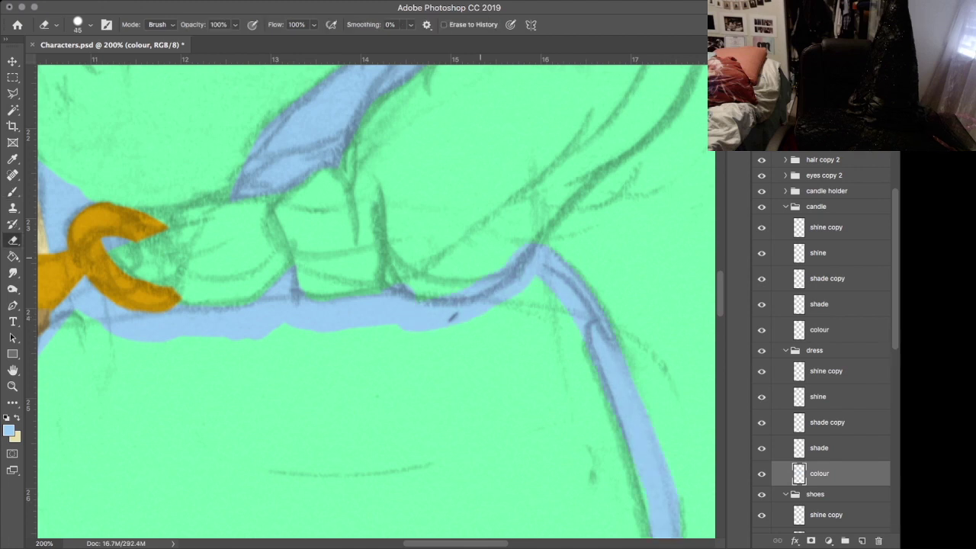
pyautogui.moveTo(457, 293); pyautogui.dragTo(509, 255)
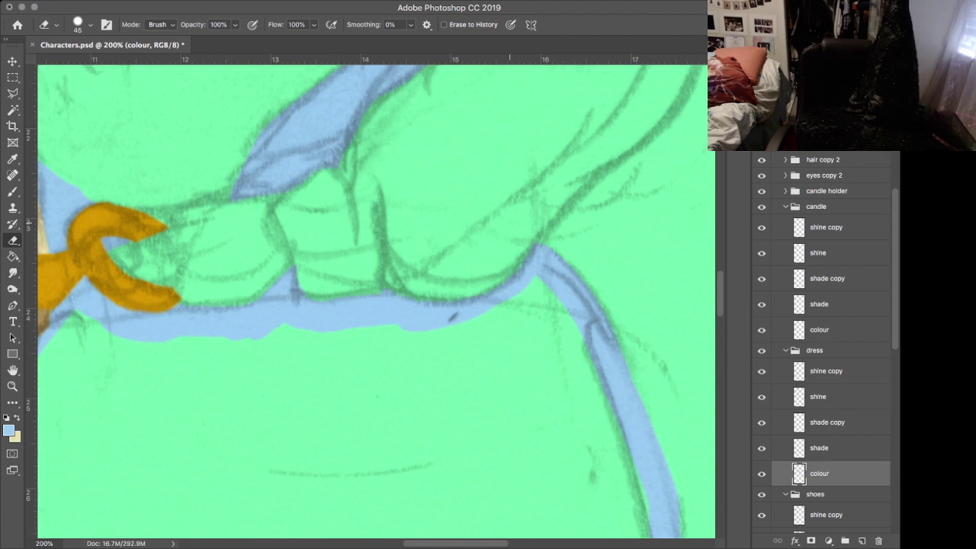
pyautogui.press('super+s')
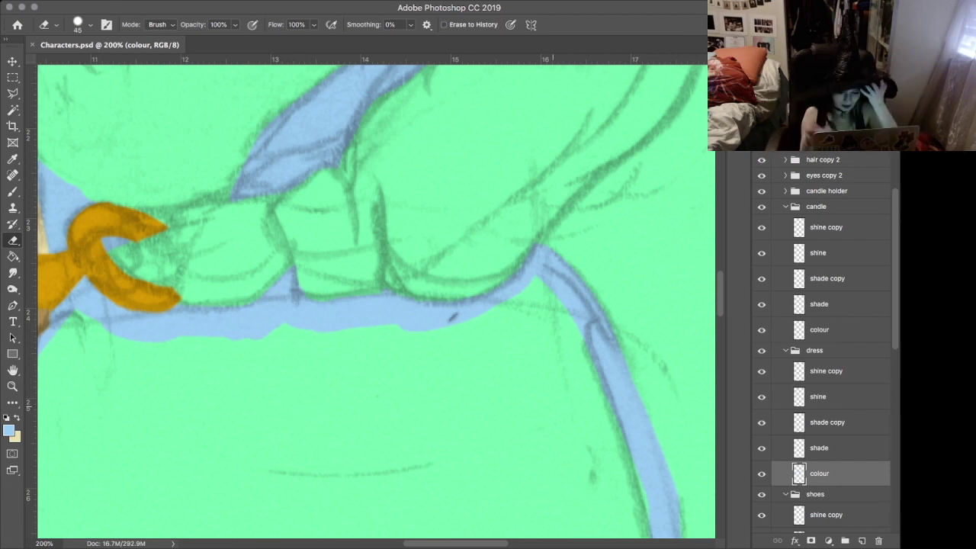
# - Continue the light blue edge down the skirt's far side to the bulge above the hem and tidy its outline
pyautogui.press('b')
pyautogui.scroll(-10, 530, 389)
pyautogui.hscroll(2, 530, 389)
pyautogui.scroll(2, 534, 305)
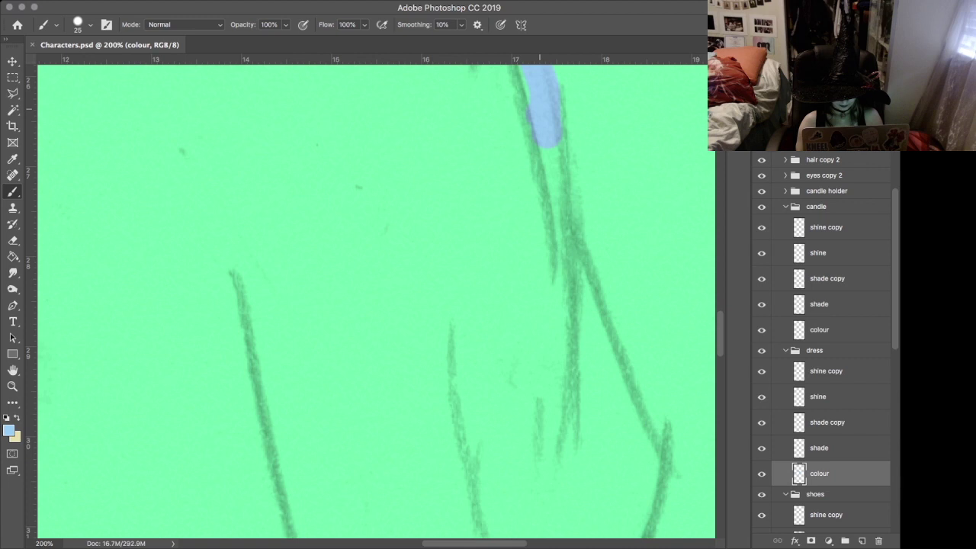
pyautogui.moveTo(548, 157)
pyautogui.mouseDown()
pyautogui.moveTo(546, 222)
pyautogui.moveTo(586, 309)
pyautogui.moveTo(642, 488)
pyautogui.moveTo(637, 534)
pyautogui.mouseUp()
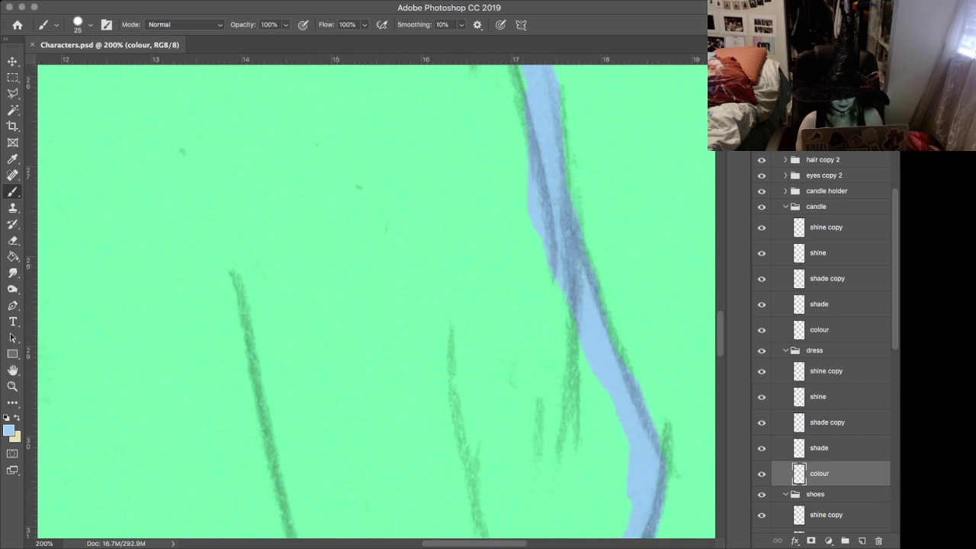
pyautogui.press('e')
pyautogui.scroll(-5, 374, 301)
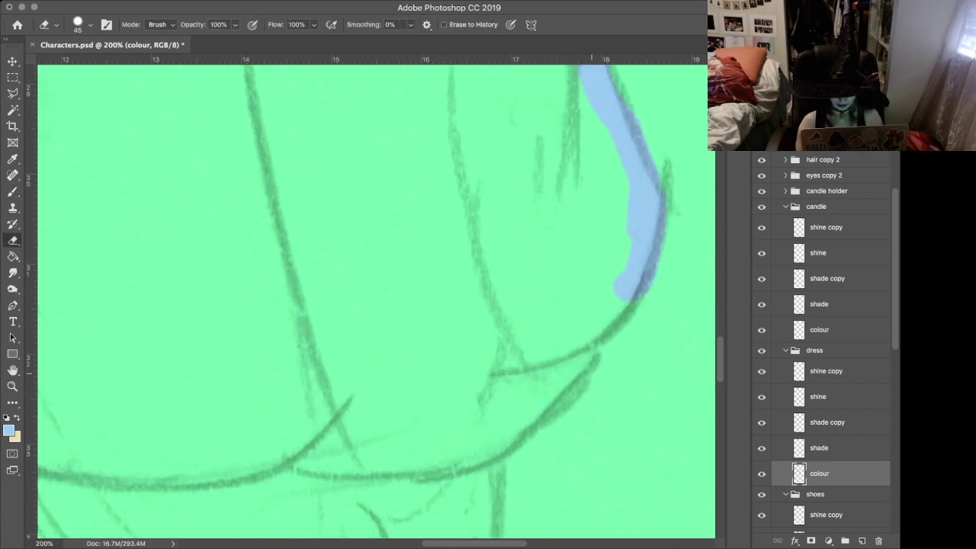
# - Paint the skirt's hem light blue all the way across, closing the outline between both sides
pyautogui.press('b')
pyautogui.moveTo(531, 408); pyautogui.dragTo(639, 261)
pyautogui.moveTo(487, 449)
pyautogui.mouseDown()
pyautogui.moveTo(521, 421)
pyautogui.moveTo(404, 453)
pyautogui.moveTo(283, 444)
pyautogui.mouseUp()
pyautogui.hscroll(-5, 373, 301)
pyautogui.hscroll(-2, 373, 302)
pyautogui.moveTo(107, 446)
pyautogui.mouseDown()
pyautogui.moveTo(275, 436)
pyautogui.moveTo(543, 442)
pyautogui.moveTo(584, 426)
pyautogui.mouseUp()
pyautogui.scroll(-15, 550, 338)
pyautogui.scroll(11, 551, 338)
pyautogui.scroll(-14, 551, 338)
pyautogui.hscroll(-5, 374, 301)
pyautogui.scroll(10, 373, 302)
pyautogui.press('super+0')
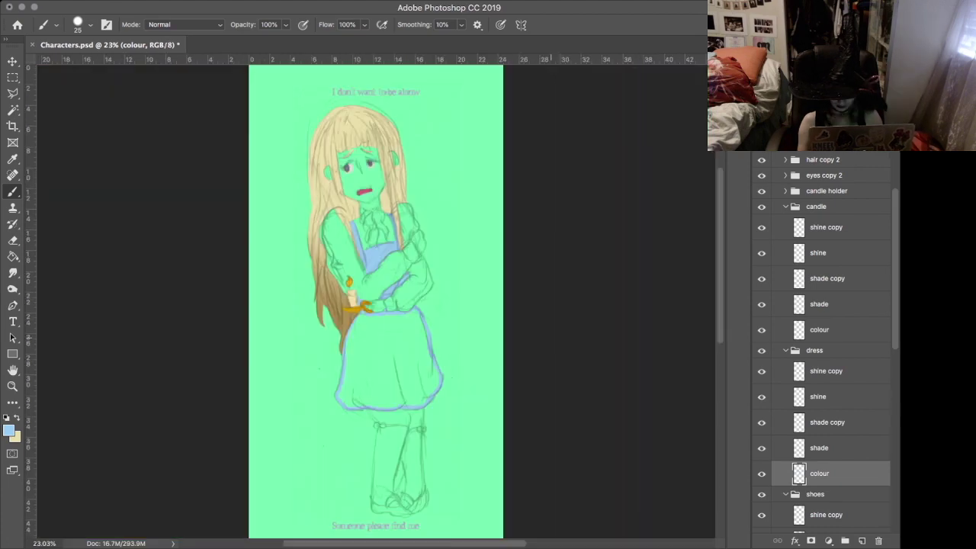
# - Fill the outlined skirt with light blue on the dress colour layer
pyautogui.scroll(-14, 824, 344)
pyautogui.click(761, 495)
pyautogui.click(761, 496)
pyautogui.scroll(5, 824, 343)
pyautogui.press('super+plus')
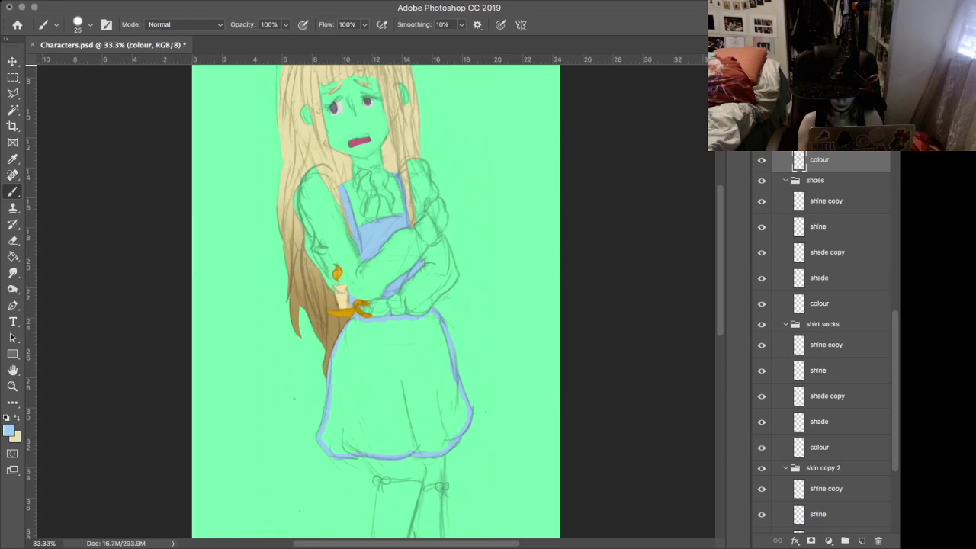
pyautogui.press('super+plus')
pyautogui.press('super+plus')
pyautogui.press('super+plus')
pyautogui.scroll(-5, 527, 258)
pyautogui.press('g')
pyautogui.click(527, 258)
# - Enlarge the brush to 45 and paint over the unfilled slivers along the skirt's sides and hem
pyautogui.press('b')
pyautogui.press(']')
pyautogui.press(']')
pyautogui.press(']')
pyautogui.press(']')
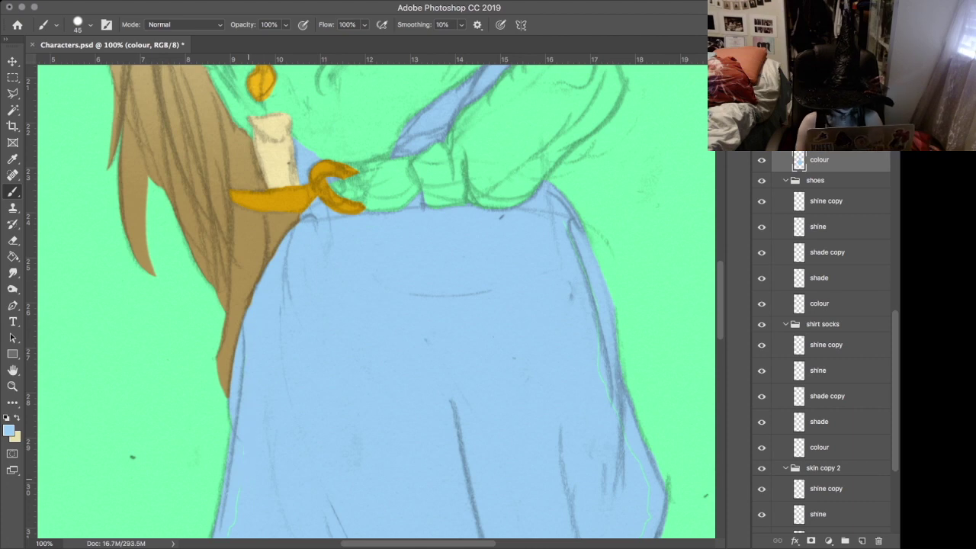
pyautogui.scroll(-3, 374, 301)
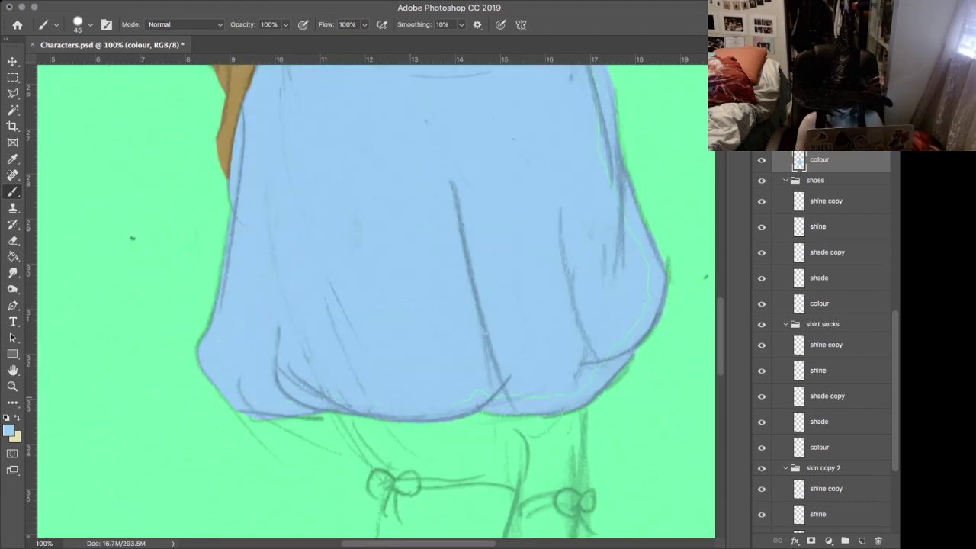
pyautogui.scroll(2, 374, 301)
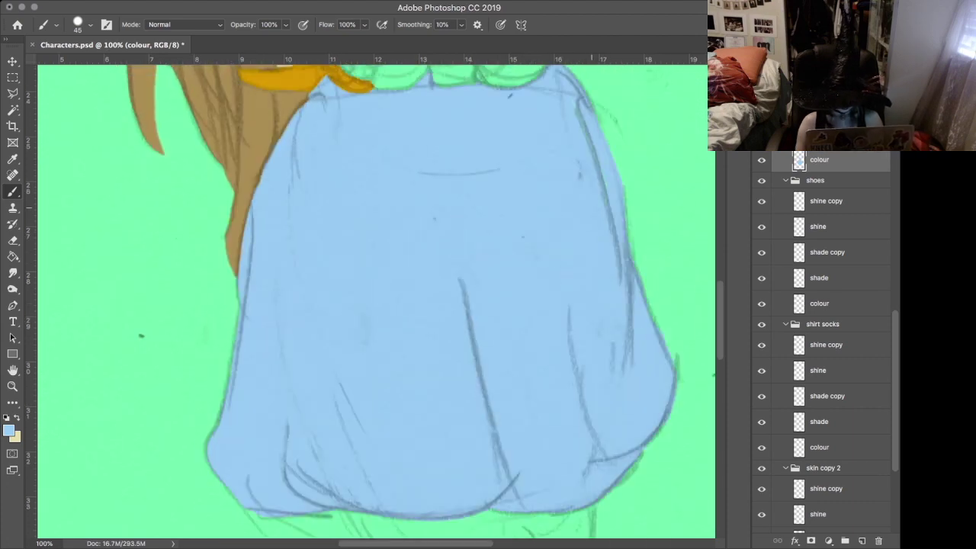
# - Save the document and sample the pale pinkish base colour from the palette
pyautogui.scroll(5, 650, 352)
pyautogui.press('i')
pyautogui.press('super+s')
pyautogui.scroll(4, 824, 343)
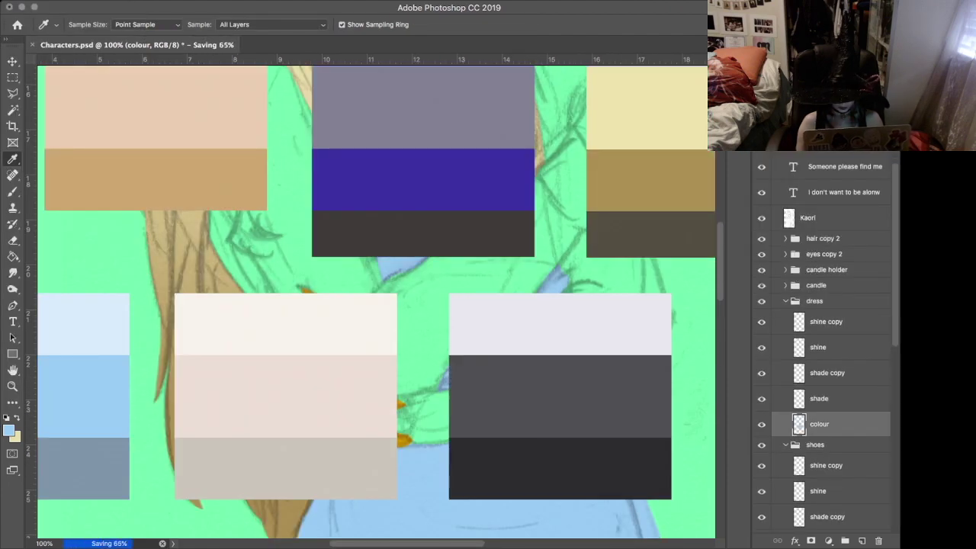
pyautogui.hscroll(-5, 374, 301)
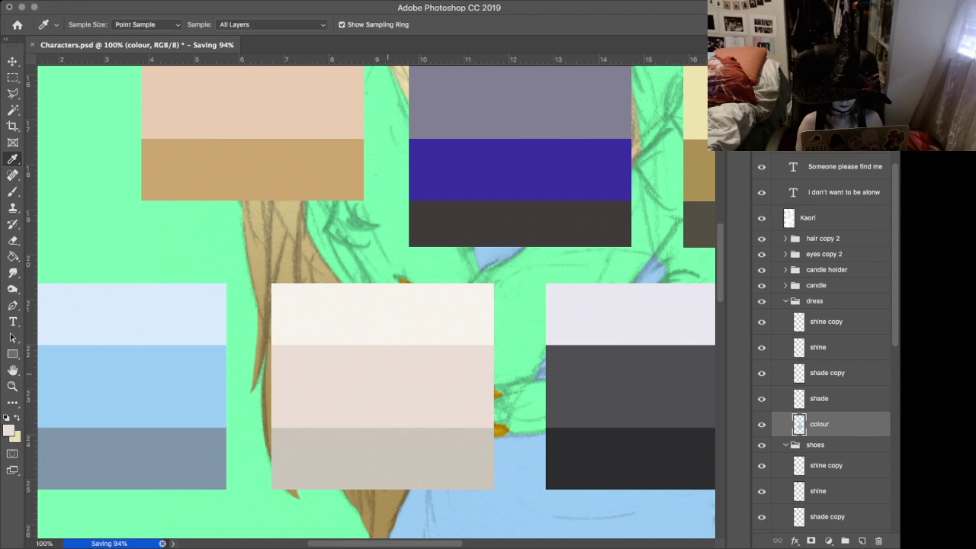
pyautogui.press('b')
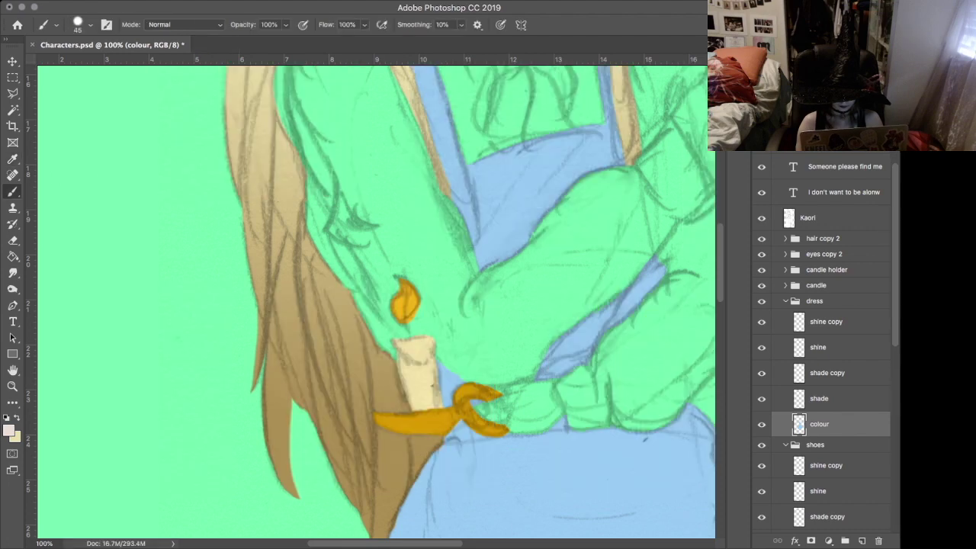
# - Load the dress colour layer's painted area as a selection and add a new layer named dots above it
pyautogui.keyDown('super'); pyautogui.click(799, 424); pyautogui.keyUp('super')
pyautogui.click(862, 541)
pyautogui.doubleClick(818, 424)
pyautogui.write('dots')
pyautogui.press('Return')
# - Reduce the brush to 10 and paint pale pink polka dots down the dress's left shoulder strap
pyautogui.scroll(5, 433, 291)
pyautogui.hscroll(4, 432, 291)
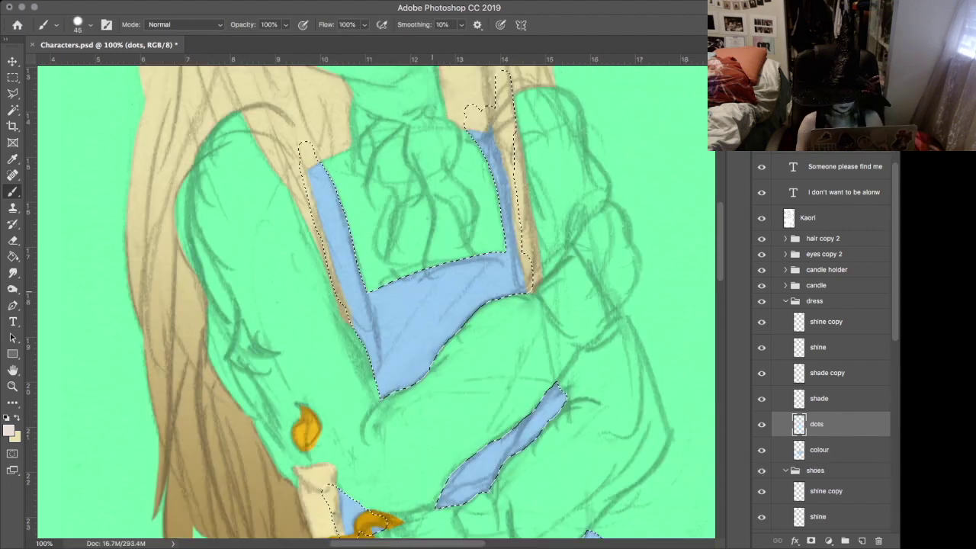
pyautogui.press('[')
pyautogui.press('[')
pyautogui.press('[')
pyautogui.press('[')
pyautogui.press('[')
pyautogui.press('[')
pyautogui.press('[')
pyautogui.click(311, 179)
pyautogui.click(327, 177)
pyautogui.press('super+z')
pyautogui.click(333, 189)
pyautogui.click(321, 212)
pyautogui.click(335, 243)
pyautogui.click(354, 262)
pyautogui.click(346, 291)
# - Paint evenly spaced pale pink dots across the bodice, from its upper edge to the lower point
pyautogui.click(373, 298)
pyautogui.click(403, 289)
pyautogui.click(430, 300)
pyautogui.click(440, 277)
pyautogui.click(477, 266)
pyautogui.click(510, 260)
pyautogui.click(498, 280)
pyautogui.click(468, 289)
pyautogui.click(390, 311)
pyautogui.click(409, 321)
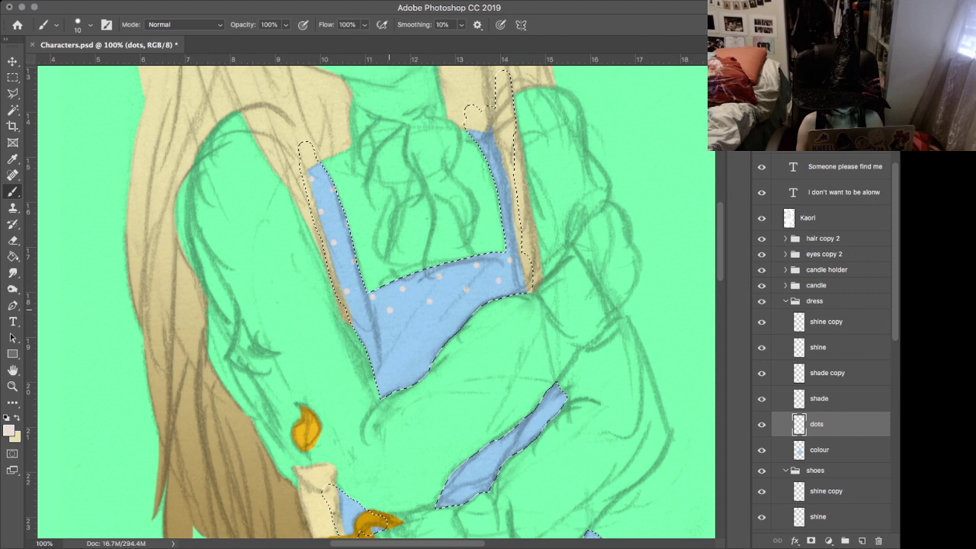
pyautogui.click(385, 336)
pyautogui.click(453, 319)
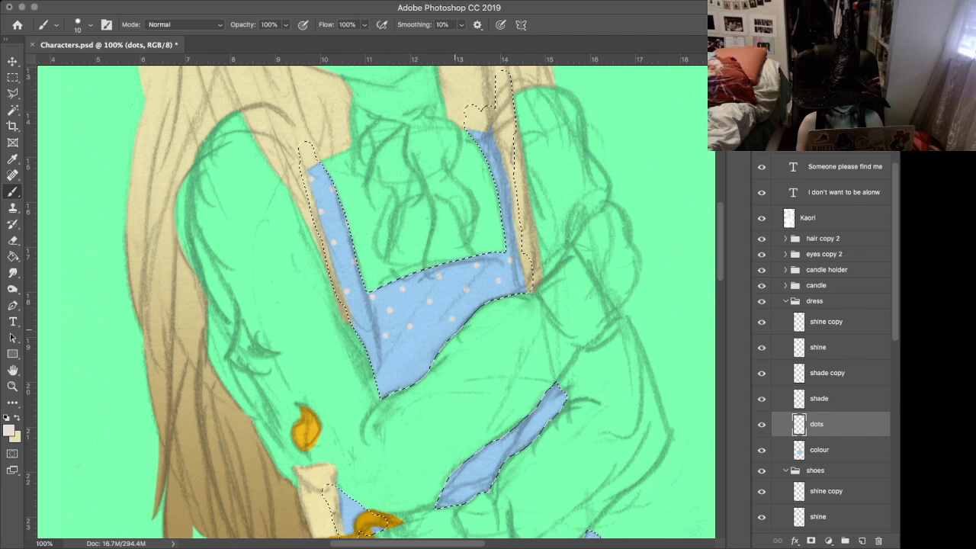
pyautogui.click(390, 382)
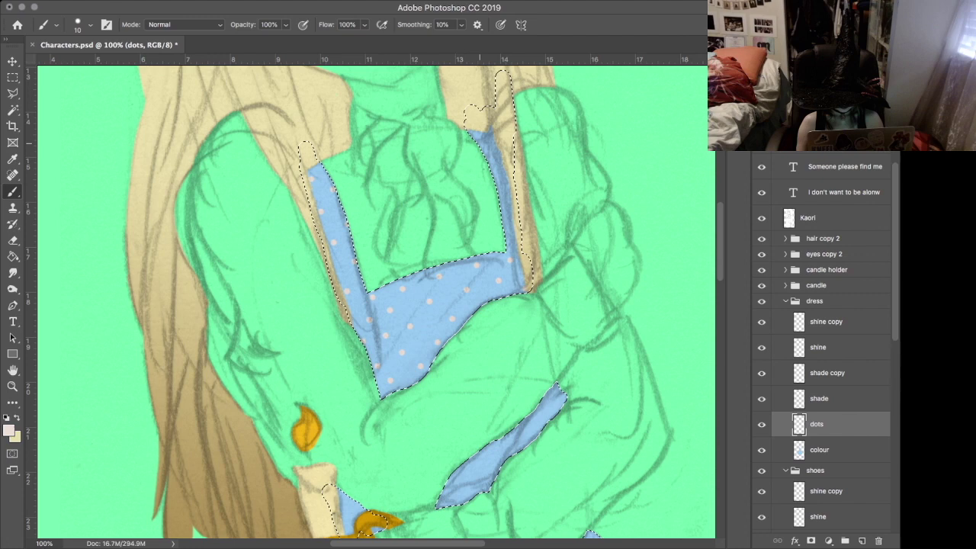
# - Dot the narrow strip of dress between the arms and the small patch beside the candle
pyautogui.scroll(-5, 549, 305)
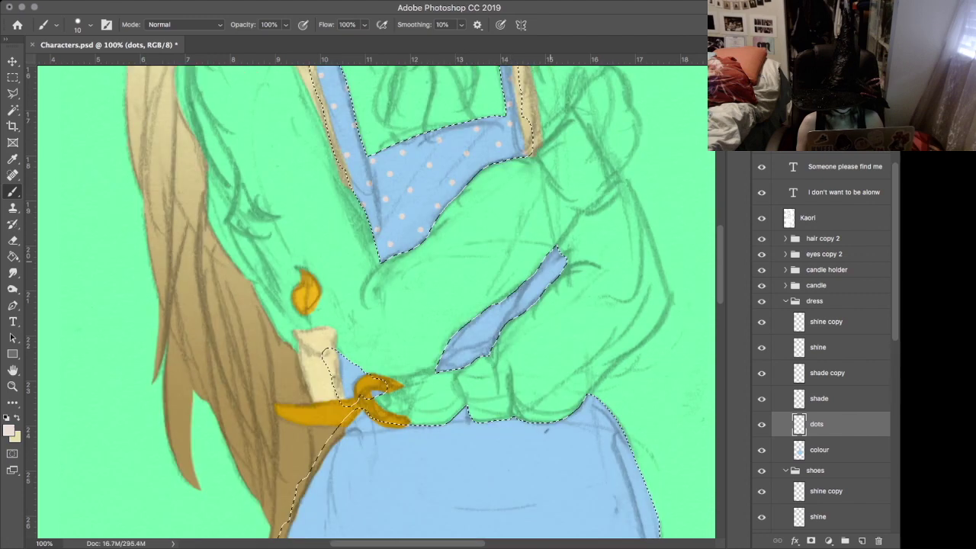
pyautogui.click(556, 258)
pyautogui.click(537, 273)
pyautogui.click(511, 308)
pyautogui.click(485, 313)
pyautogui.click(491, 333)
pyautogui.click(465, 333)
pyautogui.click(445, 356)
pyautogui.click(462, 362)
pyautogui.click(344, 365)
pyautogui.click(350, 386)
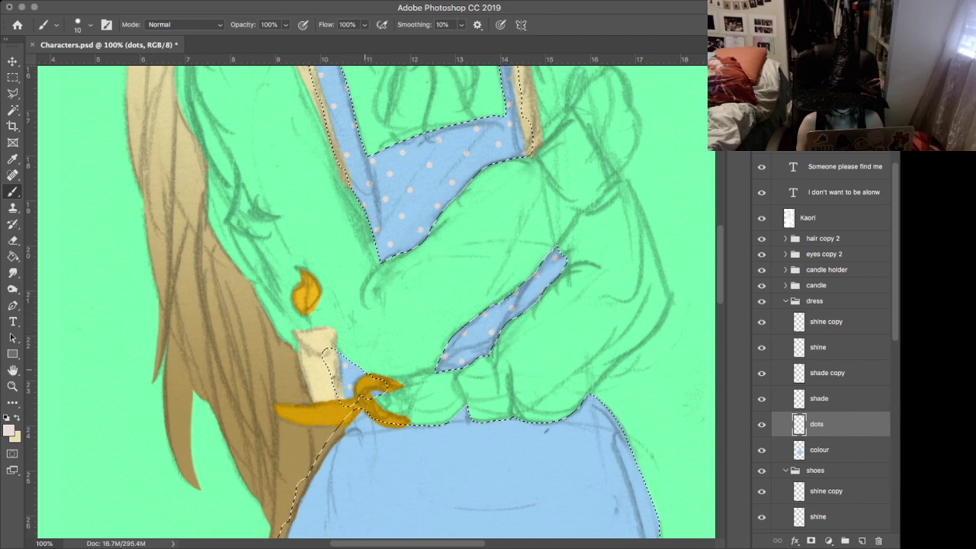
# - Paint the top two staggered rows of pale pink dots along the skirt's waist
pyautogui.scroll(-10, 367, 306)
pyautogui.click(403, 165)
pyautogui.click(456, 161)
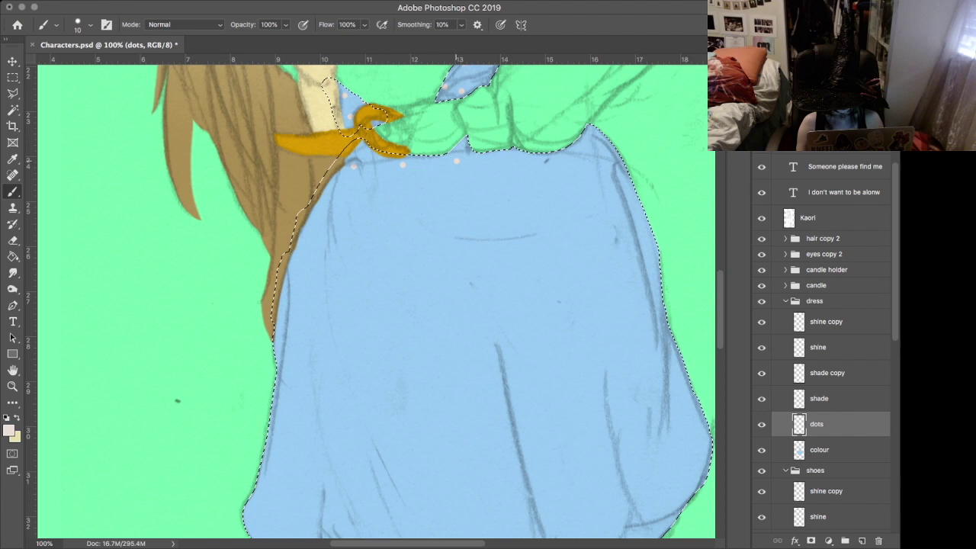
pyautogui.click(497, 162)
pyautogui.click(544, 160)
pyautogui.click(576, 161)
pyautogui.click(610, 163)
pyautogui.click(327, 192)
pyautogui.click(376, 188)
pyautogui.click(426, 185)
pyautogui.click(473, 179)
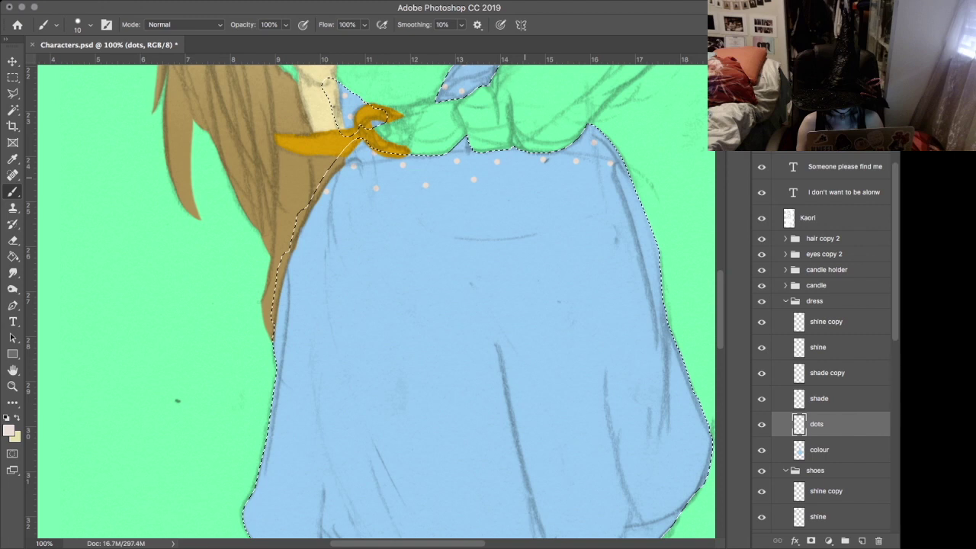
pyautogui.click(517, 183)
pyautogui.click(562, 182)
pyautogui.click(596, 181)
# - Paint the skirt's third row of dots from right to left, saving the document partway
pyautogui.click(623, 200)
pyautogui.click(584, 204)
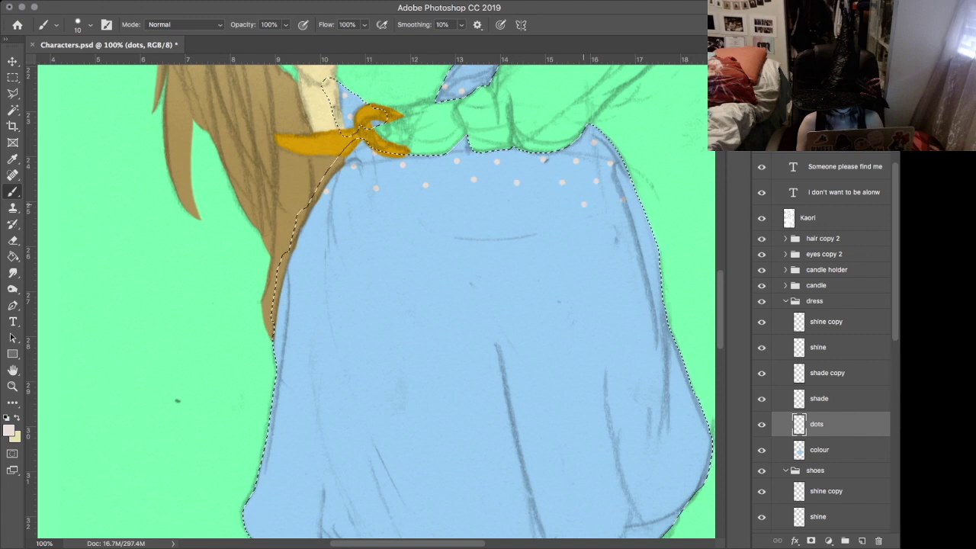
pyautogui.press('super+s')
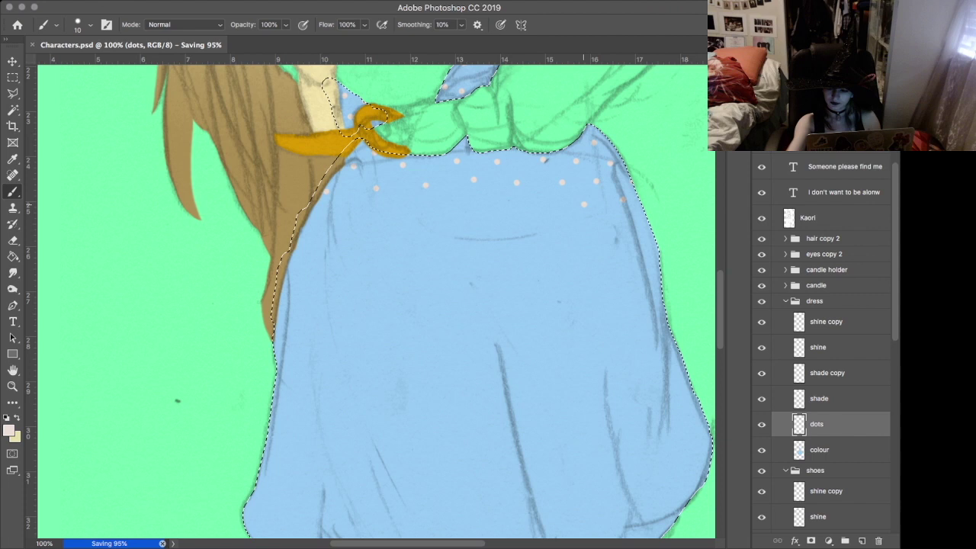
pyautogui.click(543, 207)
pyautogui.click(500, 205)
pyautogui.click(459, 205)
pyautogui.click(407, 209)
pyautogui.click(349, 215)
pyautogui.click(307, 224)
# - Paint the skirt's fourth row of dots from left to right, offset from the row above
pyautogui.click(326, 249)
pyautogui.click(383, 242)
pyautogui.click(432, 238)
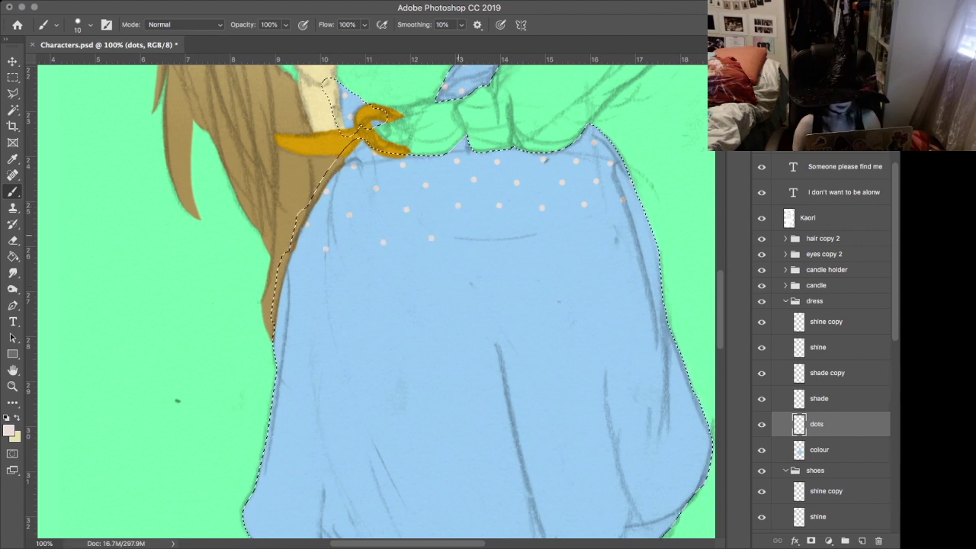
pyautogui.click(482, 238)
pyautogui.click(525, 231)
pyautogui.click(569, 230)
pyautogui.click(606, 230)
pyautogui.click(643, 226)
# - Paint the skirt's fifth row of dots from the right edge back to the left edge
pyautogui.click(635, 257)
pyautogui.click(593, 259)
pyautogui.click(553, 260)
pyautogui.click(509, 258)
pyautogui.click(461, 261)
pyautogui.click(407, 265)
pyautogui.click(356, 264)
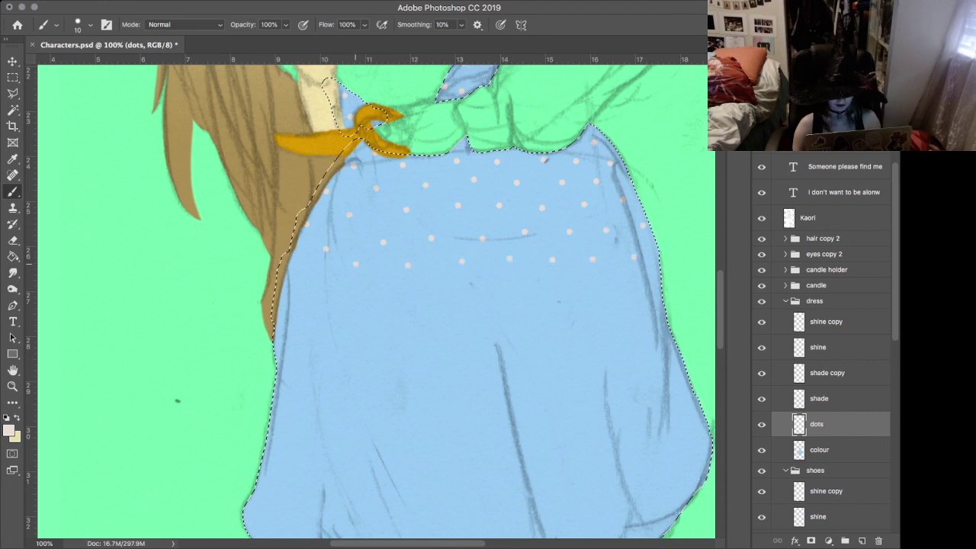
pyautogui.click(299, 266)
# - Paint the skirt's sixth row of dots from left to right, staggered against the fifth
pyautogui.click(325, 291)
pyautogui.click(384, 290)
pyautogui.click(483, 238)
pyautogui.click(436, 288)
pyautogui.click(488, 291)
pyautogui.click(536, 289)
pyautogui.click(582, 287)
pyautogui.click(619, 281)
pyautogui.click(656, 283)
# - Paint the skirt's seventh row of dots from right to left
pyautogui.click(640, 305)
pyautogui.click(607, 309)
pyautogui.click(561, 311)
pyautogui.click(511, 311)
pyautogui.click(469, 315)
pyautogui.click(416, 315)
pyautogui.click(363, 318)
pyautogui.click(305, 316)
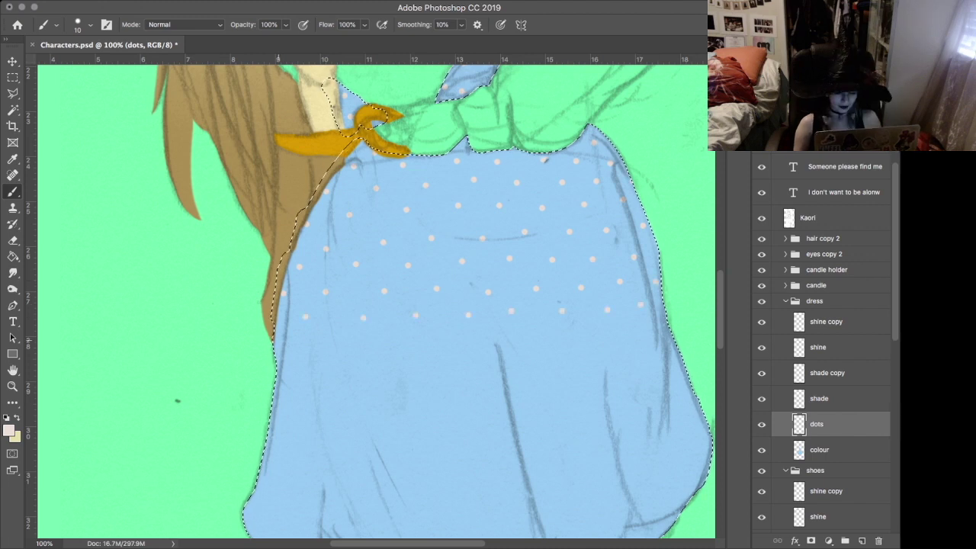
# - Paint the skirt's eighth row of dots from left to right, just above the long central fold line
pyautogui.click(279, 340)
pyautogui.click(330, 344)
pyautogui.click(386, 344)
pyautogui.click(439, 345)
pyautogui.click(494, 345)
pyautogui.click(540, 343)
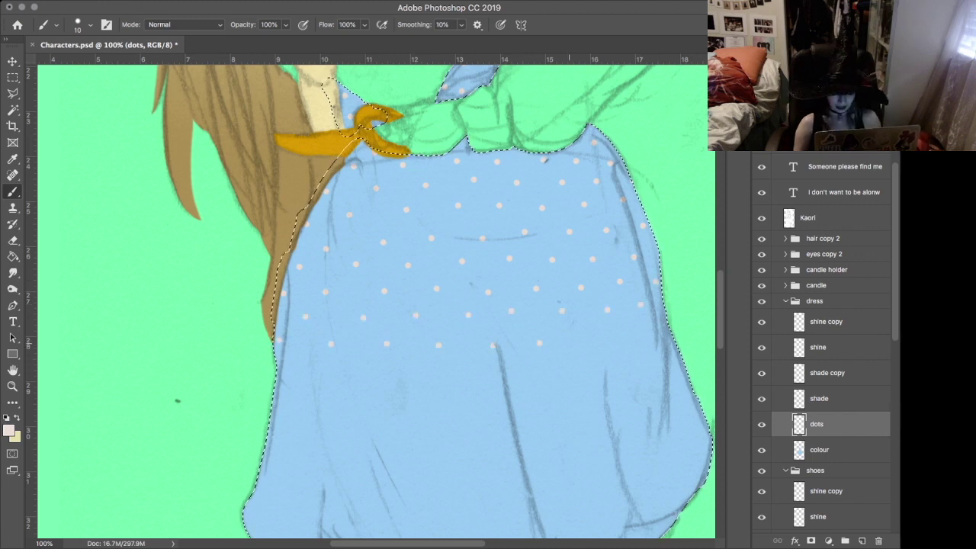
pyautogui.click(590, 337)
# - Paint the skirt's ninth row of dots, covering the widening right edge and the space across to the left edge
pyautogui.click(655, 366)
pyautogui.click(683, 369)
pyautogui.press('e')
pyautogui.press('b')
pyautogui.click(617, 369)
pyautogui.click(360, 369)
pyautogui.click(415, 368)
pyautogui.click(467, 366)
pyautogui.click(515, 365)
pyautogui.click(571, 368)
pyautogui.click(308, 363)
# - Paint the skirt's tenth row of dots from left to right
pyautogui.click(283, 389)
pyautogui.click(329, 392)
pyautogui.click(440, 392)
pyautogui.click(494, 392)
pyautogui.click(540, 391)
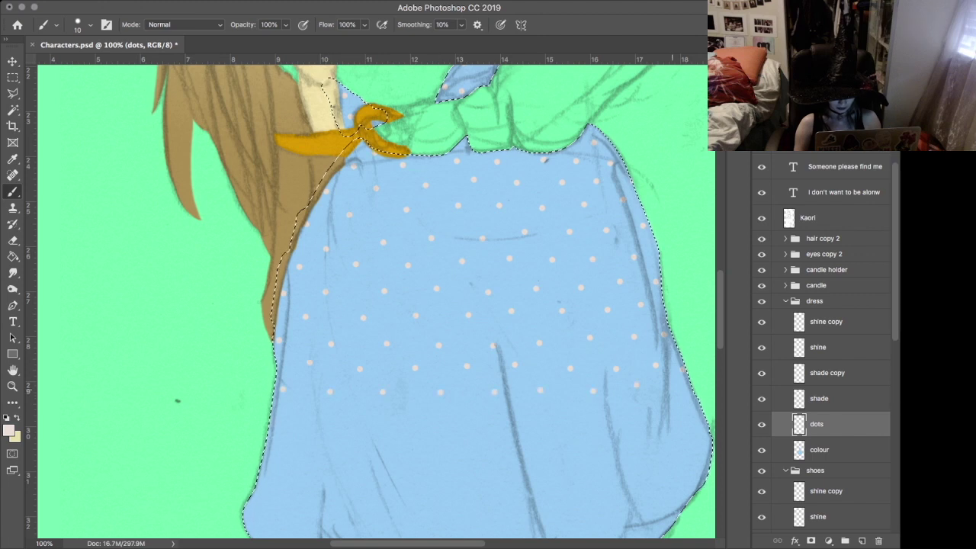
pyautogui.click(594, 391)
pyautogui.click(637, 385)
pyautogui.click(673, 390)
# - Continue the dot pattern across the skirt's lower half and into its right bulge
pyautogui.scroll(-1, 695, 413)
pyautogui.scroll(-2, 695, 413)
pyautogui.click(693, 368)
pyautogui.click(660, 371)
pyautogui.click(616, 380)
pyautogui.click(520, 376)
pyautogui.click(468, 380)
pyautogui.click(412, 388)
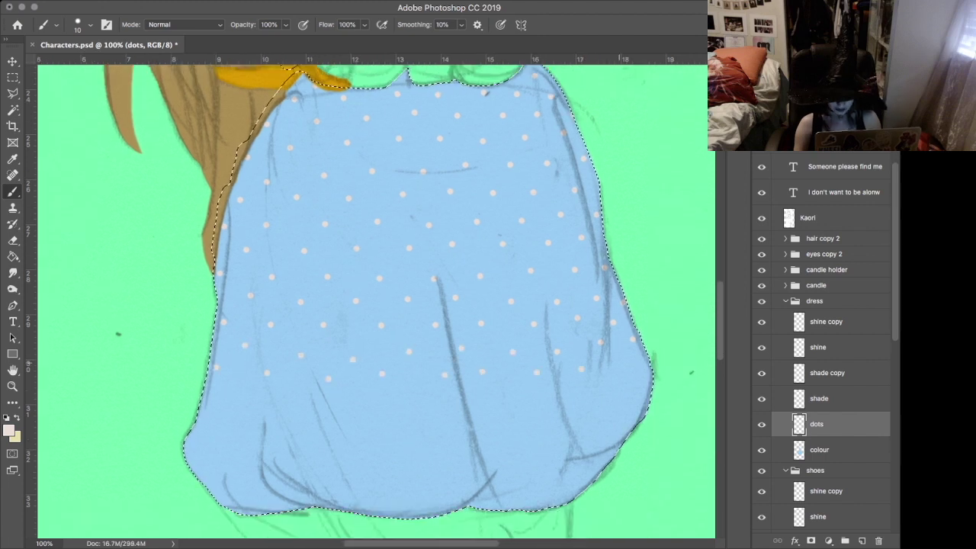
pyautogui.click(620, 363)
pyautogui.click(648, 374)
# - Paint another staggered row of dots from the skirt's right bulge across to its left edge
pyautogui.click(610, 390)
pyautogui.click(570, 396)
pyautogui.click(524, 404)
pyautogui.click(474, 405)
pyautogui.click(415, 407)
pyautogui.click(357, 405)
pyautogui.click(299, 404)
pyautogui.click(245, 396)
# - Add the following row of dots across the lower skirt, starting at its left side
pyautogui.click(259, 428)
pyautogui.click(216, 407)
pyautogui.click(312, 435)
pyautogui.click(374, 436)
pyautogui.click(431, 437)
pyautogui.click(500, 430)
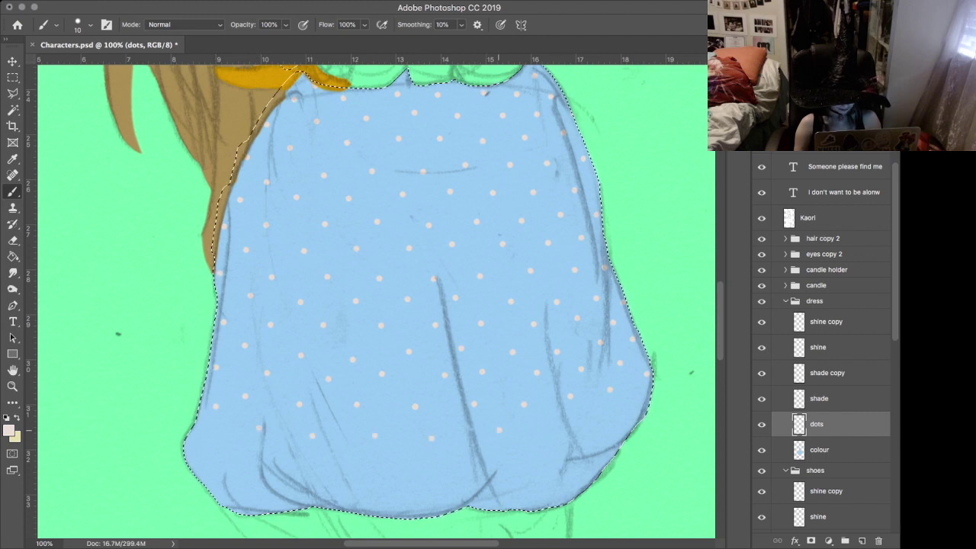
# - Paint the next staggered row of dots across the lower skirt, working from its right side to its left edge
pyautogui.scroll(-2, 374, 302)
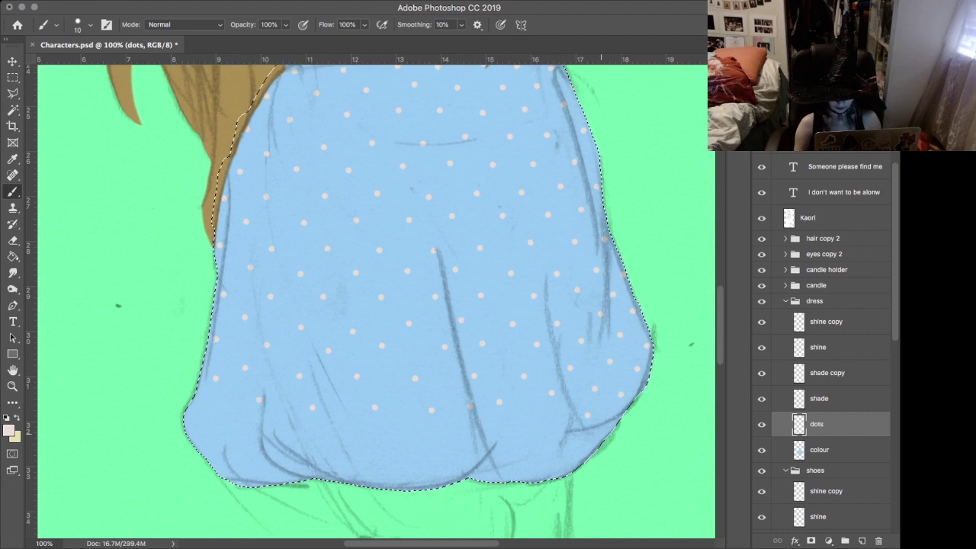
pyautogui.click(540, 423)
pyautogui.click(463, 442)
pyautogui.click(413, 440)
pyautogui.click(294, 419)
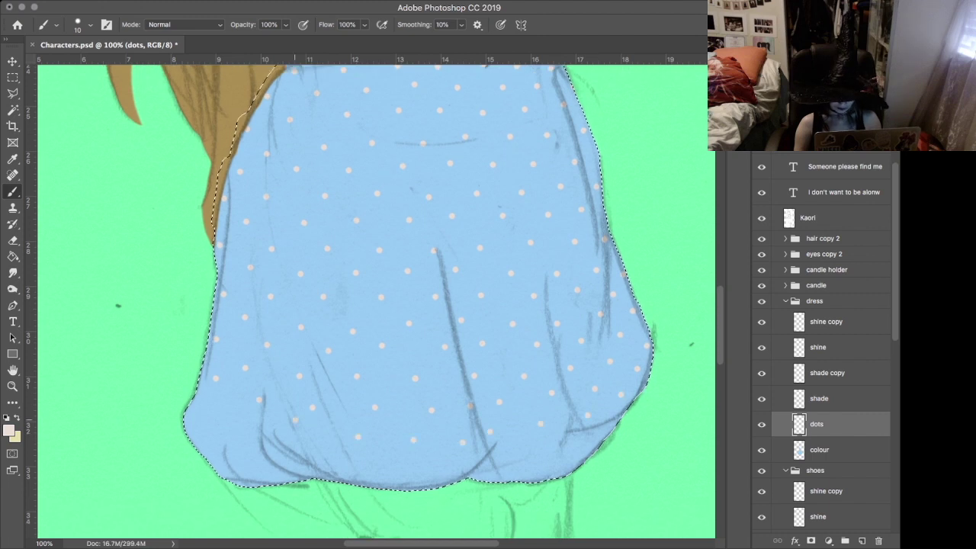
pyautogui.click(240, 408)
pyautogui.click(198, 398)
# - Fill the skirt's lower-left bulge with dots and continue the bottom row along the hem towards the middle
pyautogui.click(205, 430)
pyautogui.click(224, 455)
pyautogui.click(250, 444)
pyautogui.click(267, 473)
pyautogui.click(274, 448)
pyautogui.click(316, 455)
pyautogui.click(377, 461)
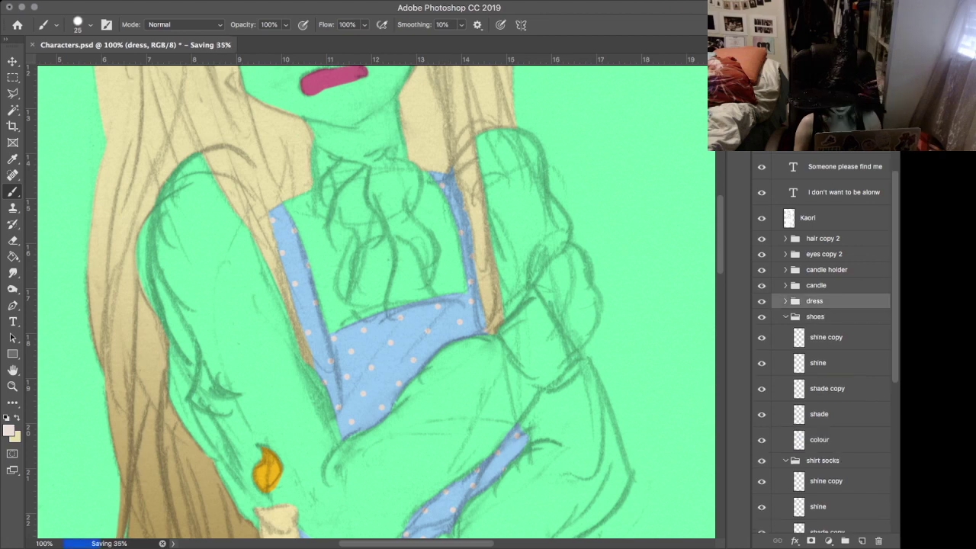
# - On the colour layer of the shoes group, paint the collar, the left sleeve's outer edge and the forearm's lower edge pale pink
pyautogui.click(820, 440)
pyautogui.moveTo(319, 155); pyautogui.dragTo(366, 180)
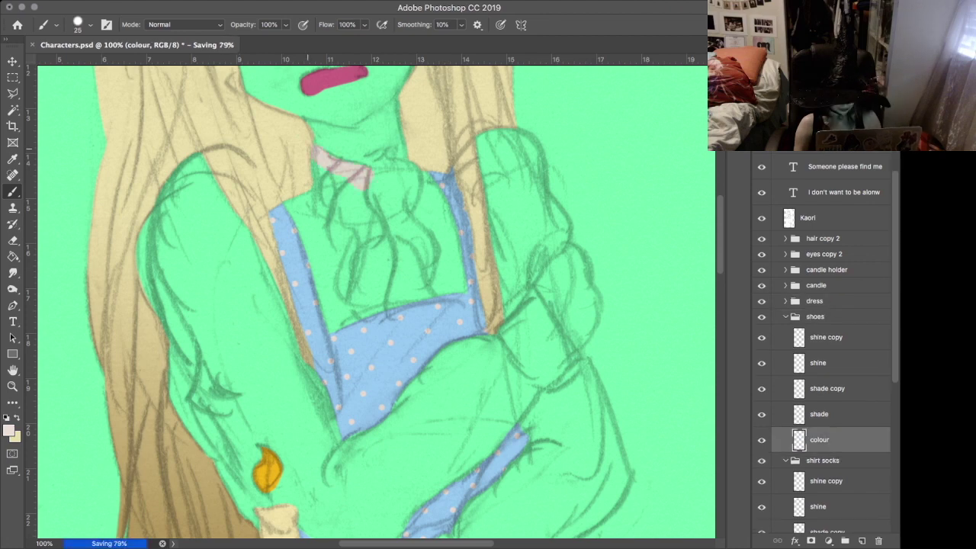
pyautogui.moveTo(191, 157); pyautogui.dragTo(145, 296)
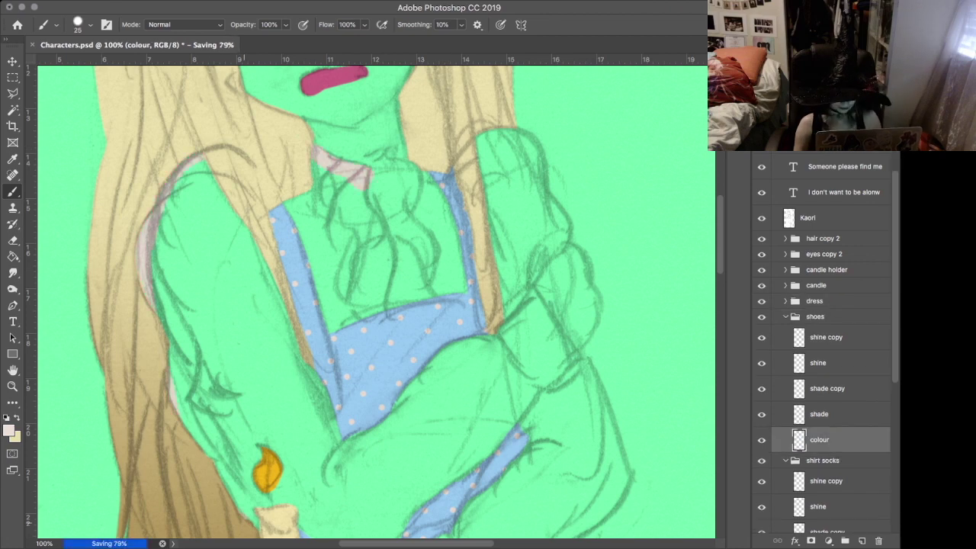
pyautogui.scroll(-5, 373, 305)
pyautogui.moveTo(333, 409); pyautogui.dragTo(372, 395)
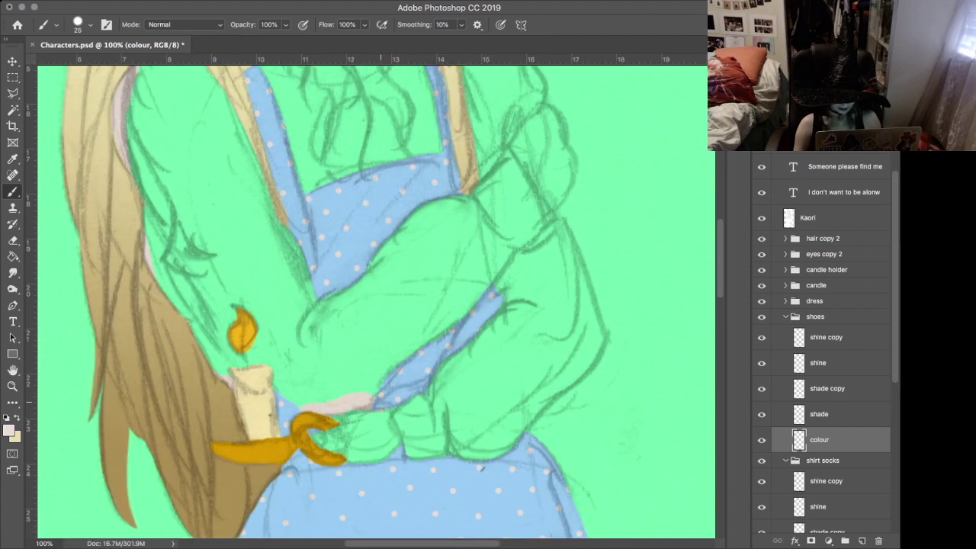
# - Enlarge the brush to 45 and paint the cuff and outer edge of the right sleeve pale pink
pyautogui.press(']')
pyautogui.press(']')
pyautogui.press(']')
pyautogui.press(']')
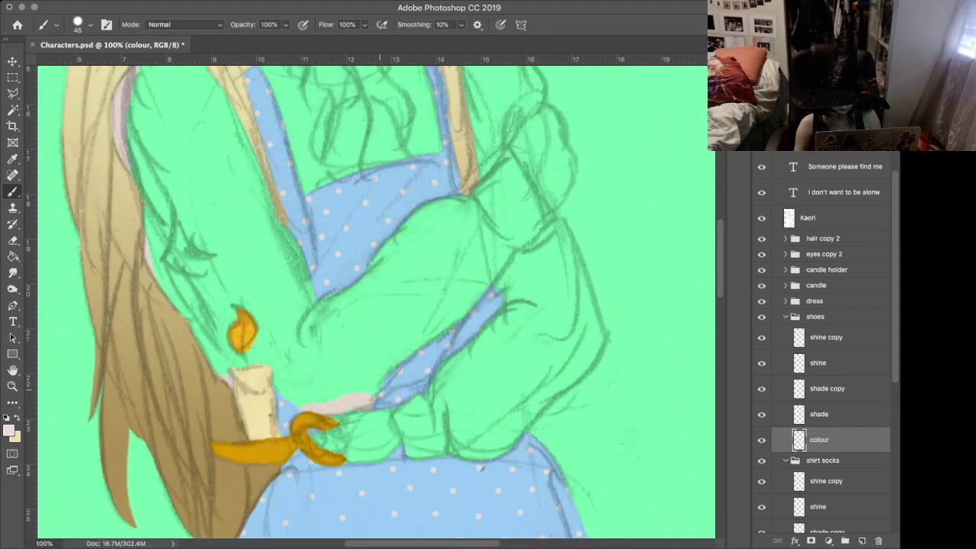
pyautogui.moveTo(380, 385)
pyautogui.mouseDown()
pyautogui.moveTo(488, 456)
pyautogui.moveTo(601, 340)
pyautogui.moveTo(559, 224)
pyautogui.mouseUp()
pyautogui.moveTo(583, 261); pyautogui.dragTo(585, 279)
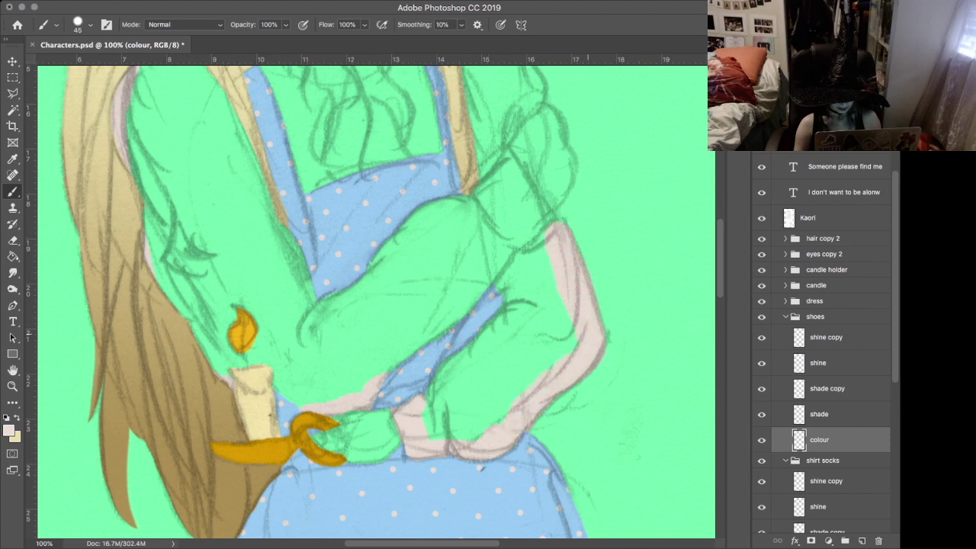
# - Outline the right upper sleeve and the remaining blouse edges in pale pink, cleaning up around the hand
pyautogui.scroll(5, 588, 333)
pyautogui.moveTo(566, 311); pyautogui.dragTo(507, 241)
pyautogui.click(534, 185)
pyautogui.moveTo(534, 183)
pyautogui.mouseDown()
pyautogui.moveTo(466, 78)
pyautogui.moveTo(354, 119)
pyautogui.mouseUp()
pyautogui.press('e')
pyautogui.press('b')
pyautogui.moveTo(521, 197)
pyautogui.mouseDown()
pyautogui.moveTo(537, 206)
pyautogui.moveTo(504, 235)
pyautogui.mouseUp()
# - Fill the inside of the blouse and sleeves with pale pink and brush over the gaps around the collar
pyautogui.press('g')
pyautogui.click(412, 183)
pyautogui.press('b')
pyautogui.moveTo(305, 119); pyautogui.dragTo(401, 117)
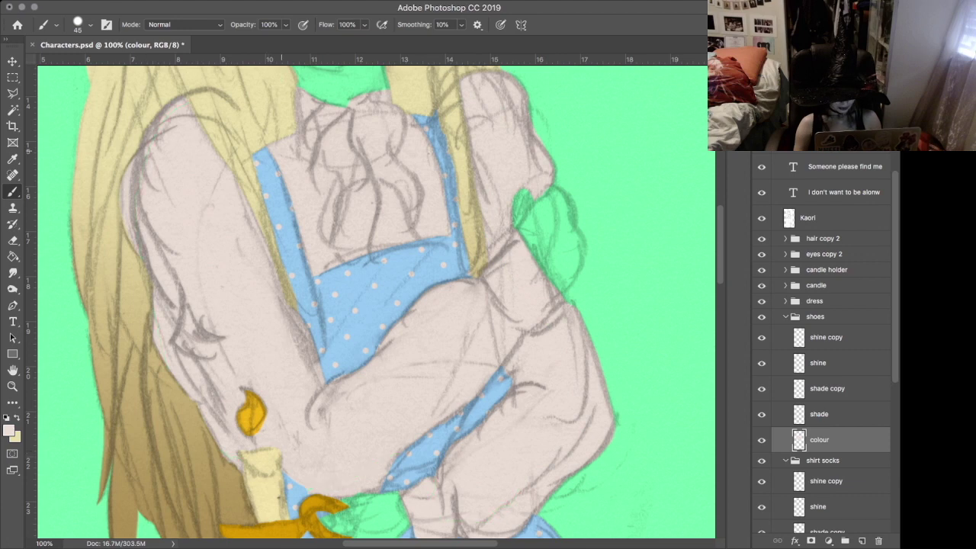
# - Rename the group that holds the blouse paint as shirt socks
pyautogui.scroll(-3, 366, 305)
pyautogui.doubleClick(816, 317)
pyautogui.write('shirt socks')
pyautogui.press('Return')
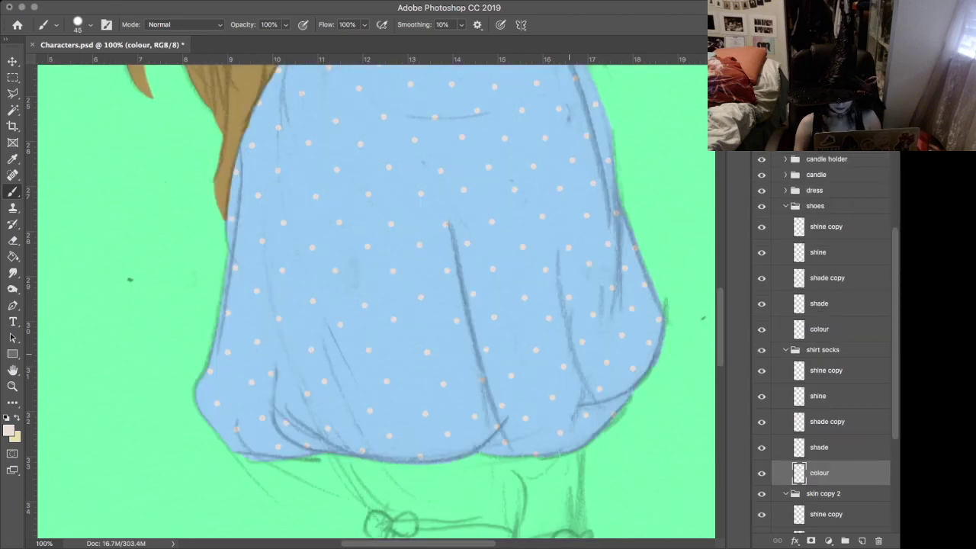
# - Outline both knee socks in pale pink, from the bows down to the feet
pyautogui.scroll(-10, 569, 354)
pyautogui.moveTo(492, 497); pyautogui.dragTo(520, 437)
pyautogui.moveTo(478, 282); pyautogui.dragTo(520, 443)
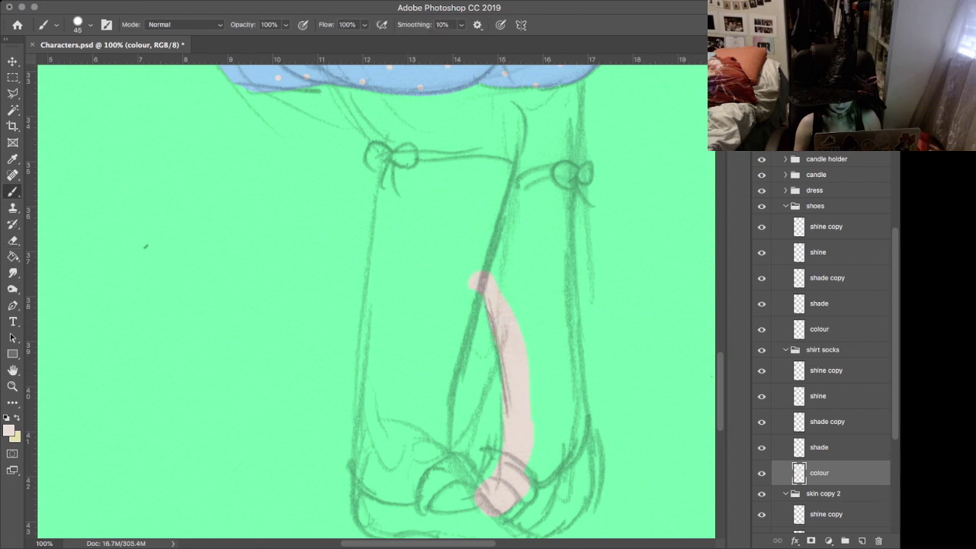
pyautogui.moveTo(471, 274); pyautogui.dragTo(476, 518)
pyautogui.moveTo(476, 170)
pyautogui.mouseDown()
pyautogui.moveTo(512, 177)
pyautogui.moveTo(396, 171)
pyautogui.mouseUp()
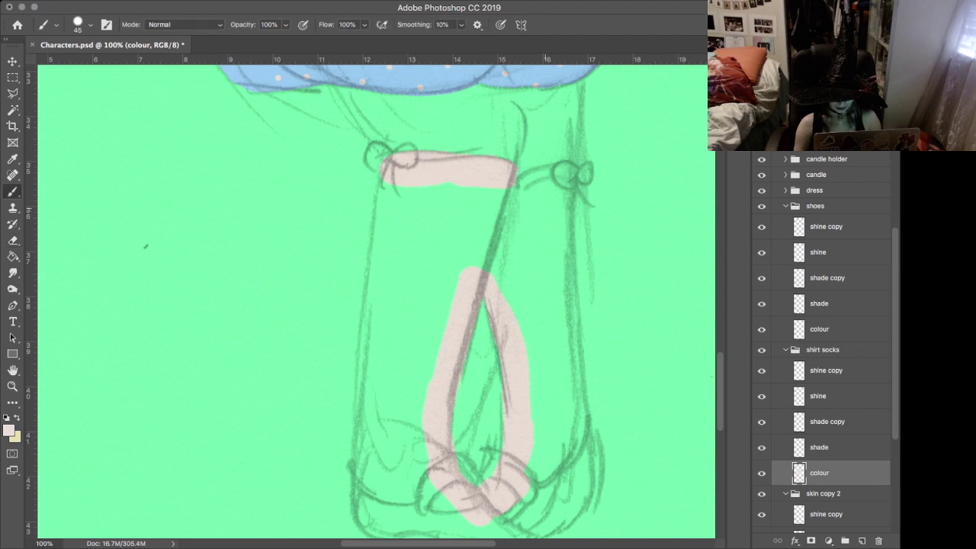
pyautogui.moveTo(513, 202)
pyautogui.mouseDown()
pyautogui.moveTo(566, 174)
pyautogui.moveTo(480, 525)
pyautogui.mouseUp()
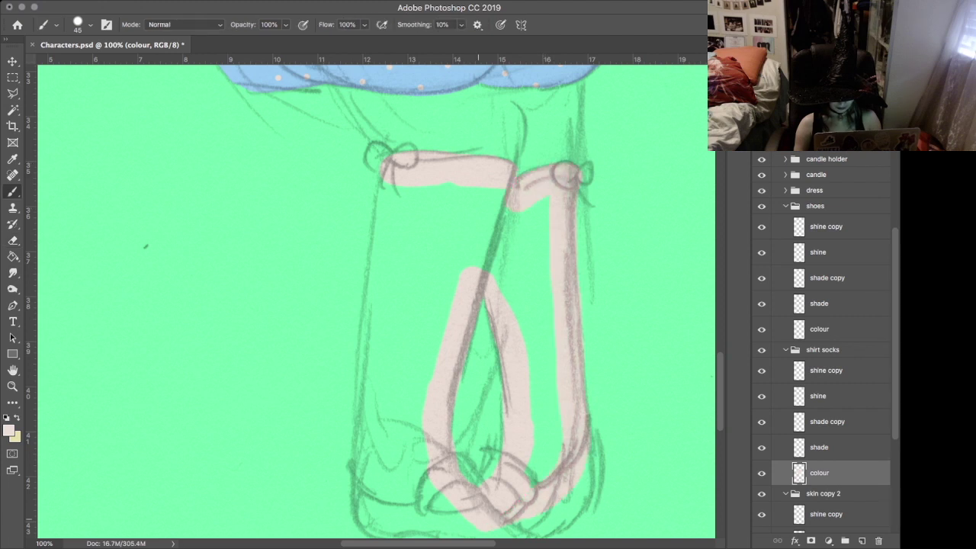
pyautogui.moveTo(389, 229)
pyautogui.mouseDown()
pyautogui.moveTo(473, 523)
pyautogui.moveTo(398, 187)
pyautogui.mouseUp()
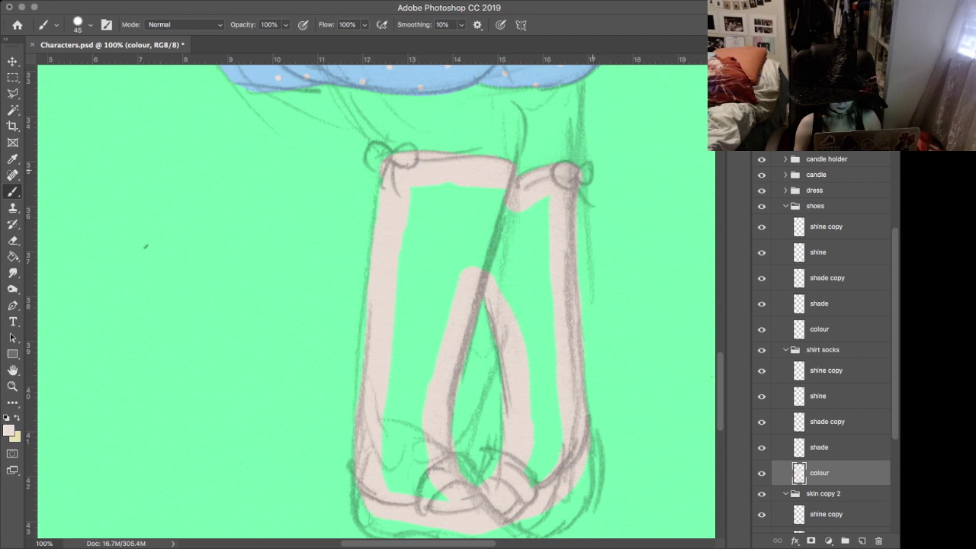
# - Fill both socks with pale pink, brush over the gaps and erase the excess along the left sock's outer edge
pyautogui.press('g')
pyautogui.click(534, 229)
pyautogui.press('b')
pyautogui.moveTo(527, 206)
pyautogui.mouseDown()
pyautogui.moveTo(550, 197)
pyautogui.moveTo(428, 431)
pyautogui.mouseUp()
pyautogui.moveTo(417, 193); pyautogui.dragTo(511, 187)
pyautogui.press('e')
pyautogui.moveTo(362, 309); pyautogui.dragTo(342, 422)
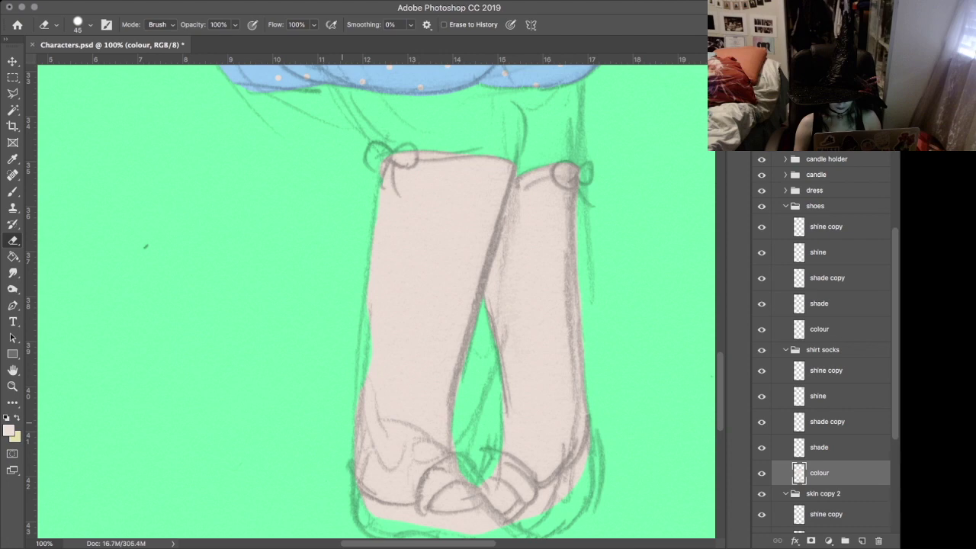
pyautogui.press('b')
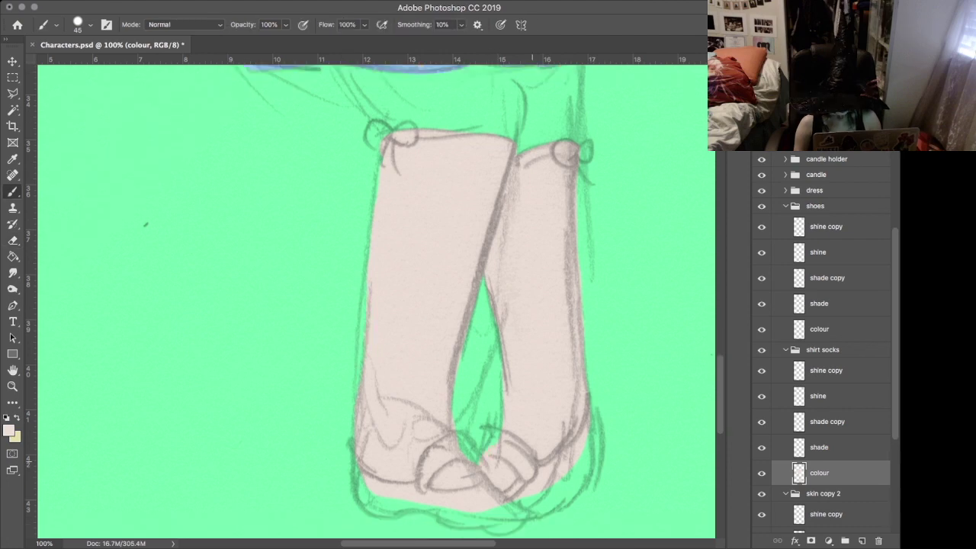
# - Collapse the shirt socks group, sample the palette's dark grey and select the colour layer of the shoes group
pyautogui.scroll(10, 145, 246)
pyautogui.scroll(15, 498, 298)
pyautogui.click(785, 350)
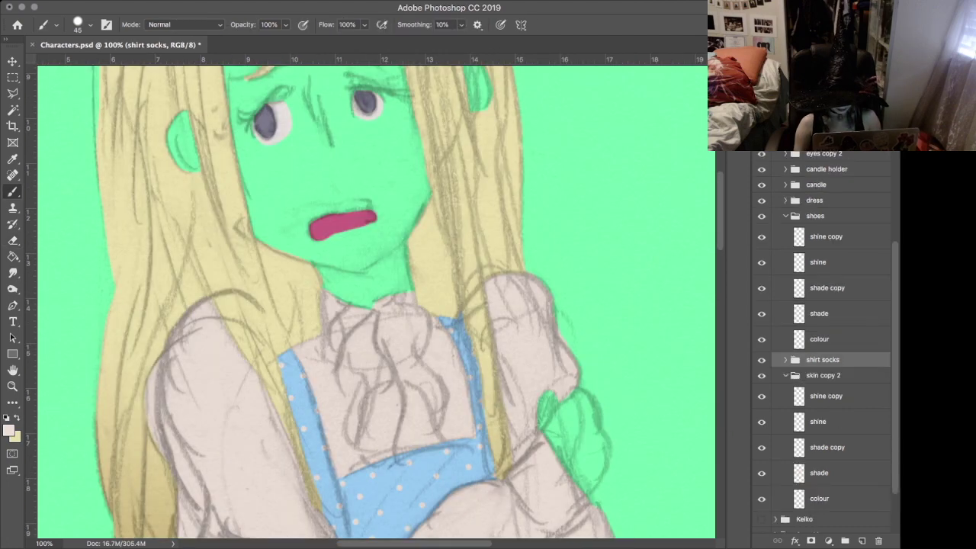
pyautogui.scroll(5, 824, 344)
pyautogui.scroll(-10, 376, 302)
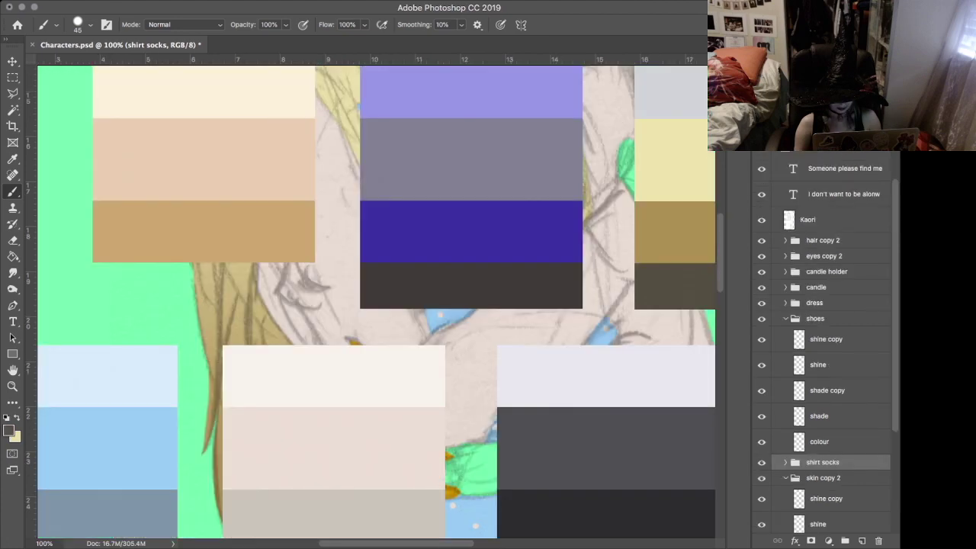
pyautogui.click(820, 442)
# - Paint the straps of both shoes dark grey and erase the excess to shape them
pyautogui.scroll(-10, 567, 121)
pyautogui.scroll(-10, 159, 234)
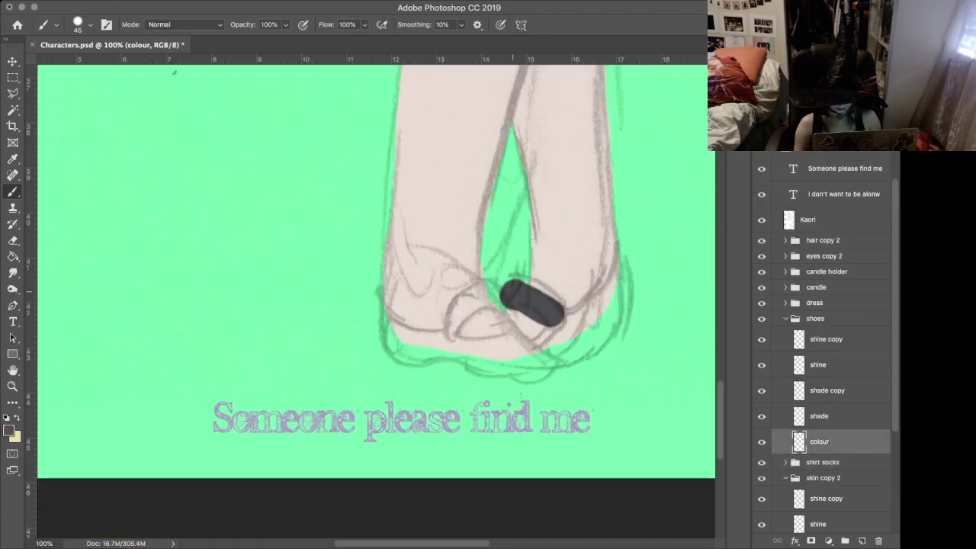
pyautogui.press('e')
pyautogui.moveTo(515, 291)
pyautogui.mouseDown()
pyautogui.moveTo(553, 319)
pyautogui.moveTo(505, 275)
pyautogui.mouseUp()
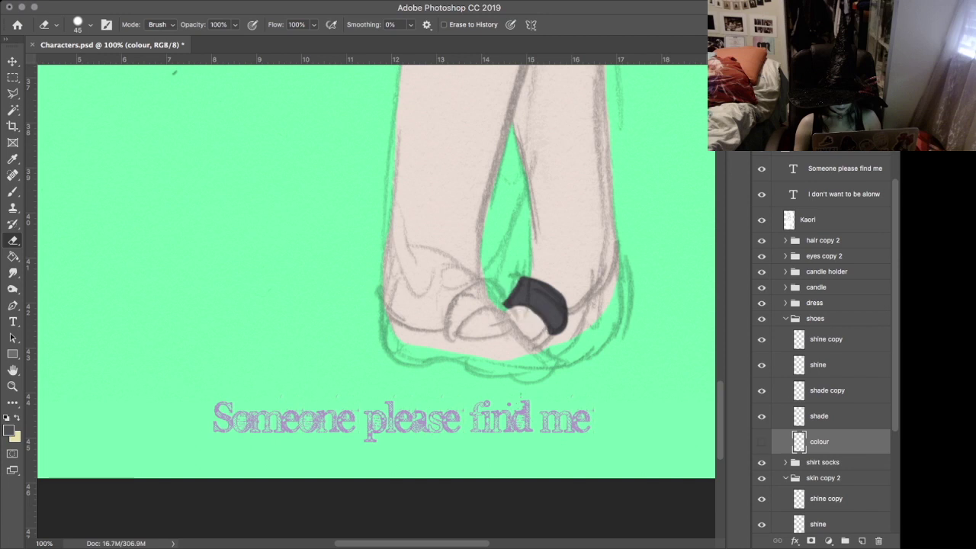
pyautogui.press('b')
pyautogui.moveTo(496, 301)
pyautogui.mouseDown()
pyautogui.moveTo(492, 322)
pyautogui.moveTo(457, 345)
pyautogui.mouseUp()
pyautogui.press('e')
pyautogui.moveTo(504, 315); pyautogui.dragTo(476, 344)
pyautogui.press('b')
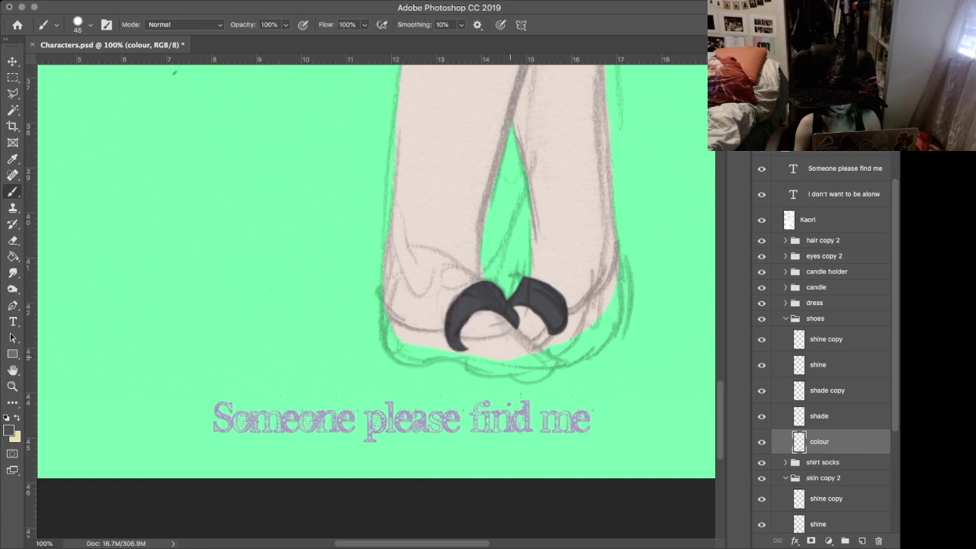
# - Select the front of the right shoe with the Polygonal Lasso, paint the shoe dark grey up to the heel, and deselect
pyautogui.click(519, 351)
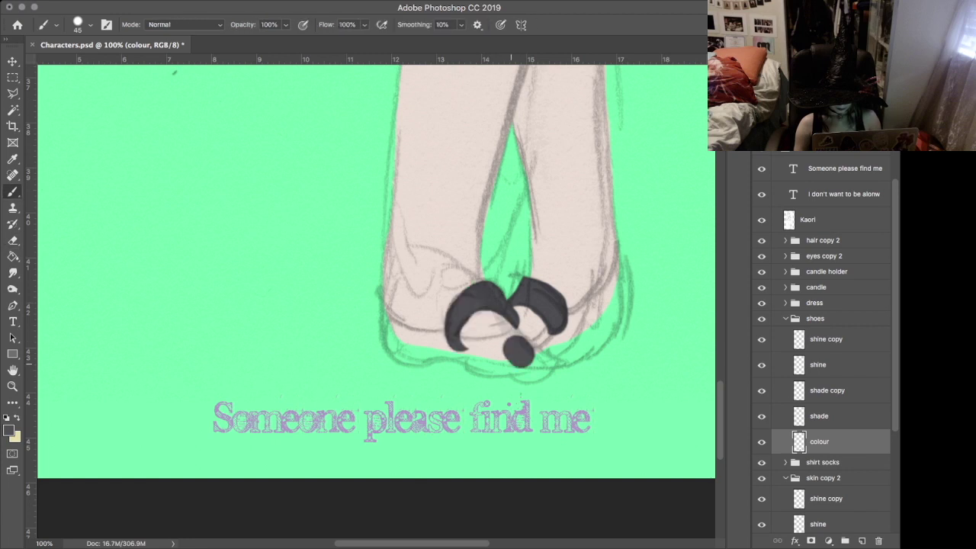
pyautogui.press('l')
pyautogui.click(517, 319)
pyautogui.click(543, 331)
pyautogui.click(575, 371)
pyautogui.click(505, 423)
pyautogui.click(498, 335)
pyautogui.doubleClick(505, 421)
pyautogui.press('b')
pyautogui.moveTo(519, 347)
pyautogui.mouseDown()
pyautogui.moveTo(534, 370)
pyautogui.moveTo(554, 353)
pyautogui.moveTo(615, 248)
pyautogui.moveTo(597, 267)
pyautogui.mouseUp()
pyautogui.press('super+d')
pyautogui.press('e')
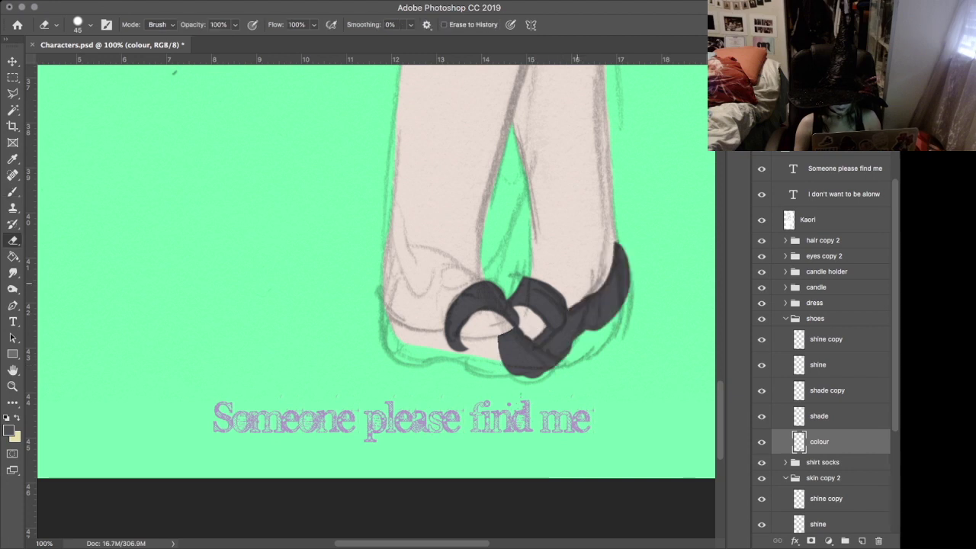
# - Finish the right shoe's sole, paint the left shoe dark grey and erase the excess around its heel
pyautogui.press('b')
pyautogui.moveTo(610, 321)
pyautogui.mouseDown()
pyautogui.moveTo(534, 358)
pyautogui.moveTo(485, 344)
pyautogui.moveTo(395, 357)
pyautogui.moveTo(441, 347)
pyautogui.mouseUp()
pyautogui.press('e')
pyautogui.moveTo(393, 282); pyautogui.dragTo(398, 305)
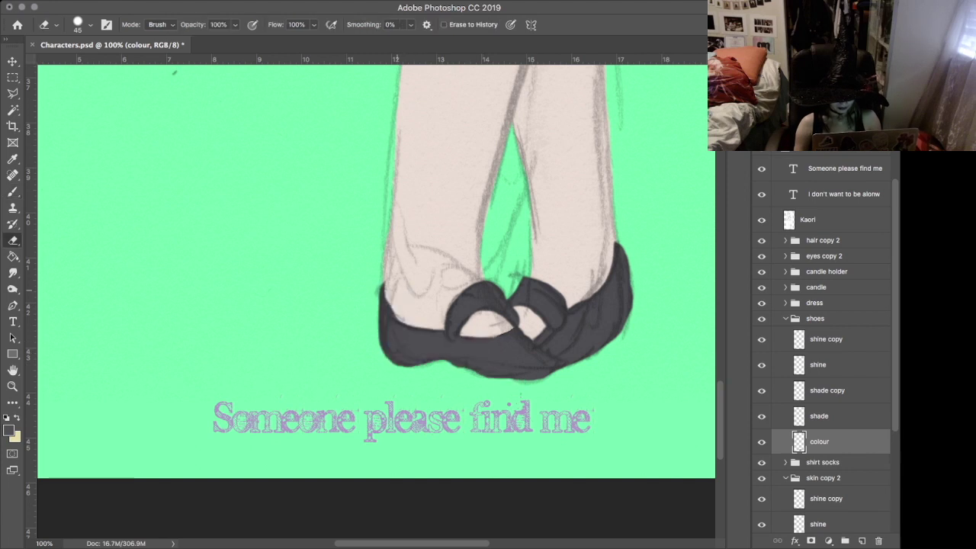
pyautogui.press('b')
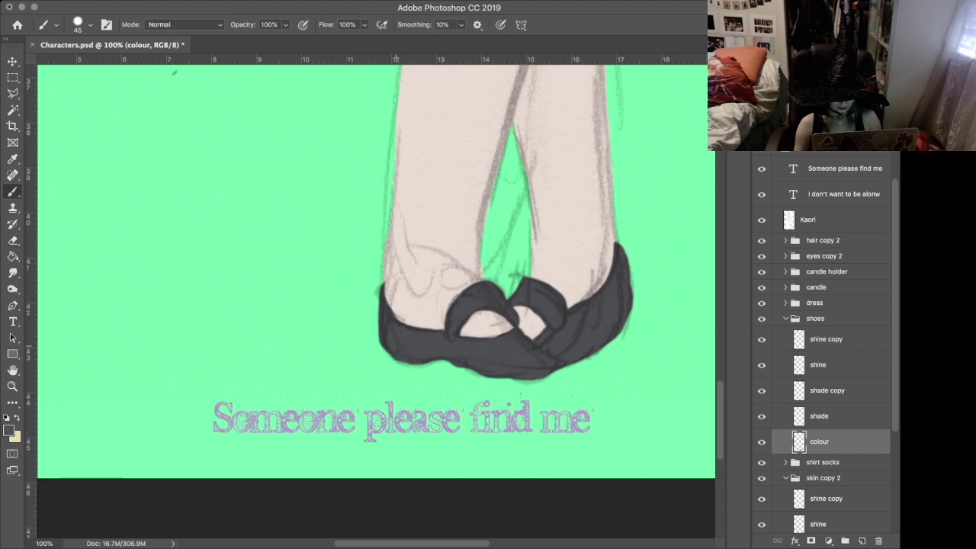
# - Collapse the shoes group and select the colour layer of the skin copy 2 group
pyautogui.scroll(3, 374, 267)
pyautogui.press('e')
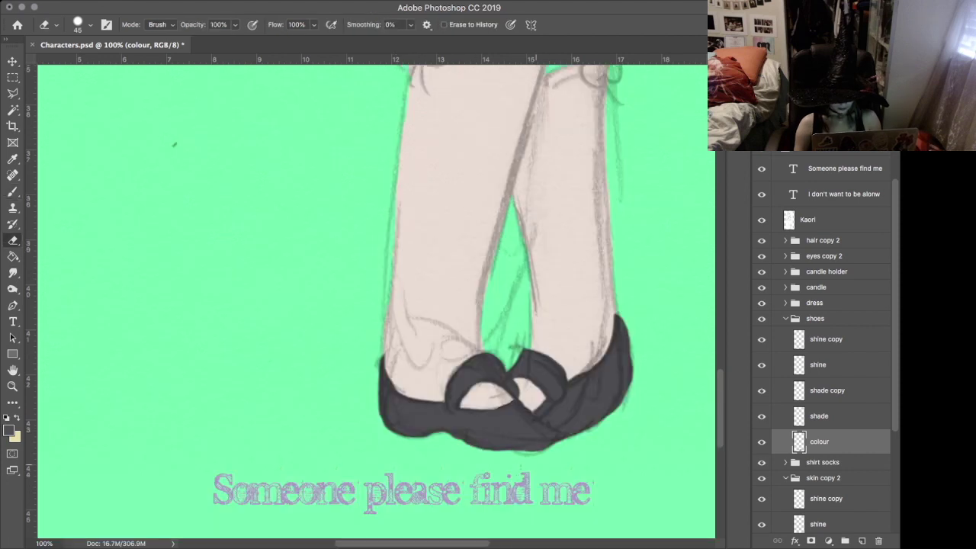
pyautogui.press('super+0')
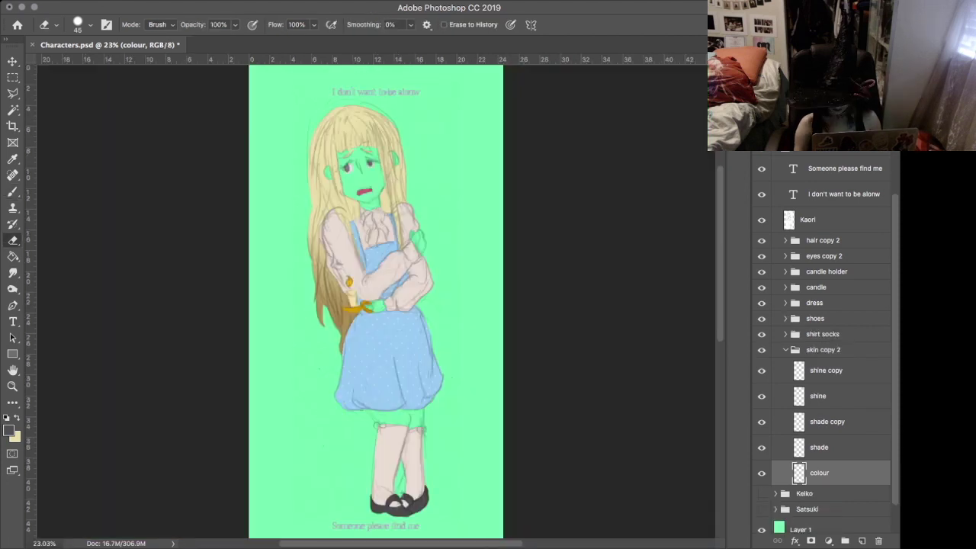
# - Try colouring the hand holding the candle holder with the palette's pale pink
pyautogui.press('i')
pyautogui.press('super+equal')
pyautogui.press('super+equal')
pyautogui.press('super+equal')
pyautogui.press('super+equal')
pyautogui.click(290, 301)
pyautogui.press('b')
pyautogui.scroll(4, 373, 301)
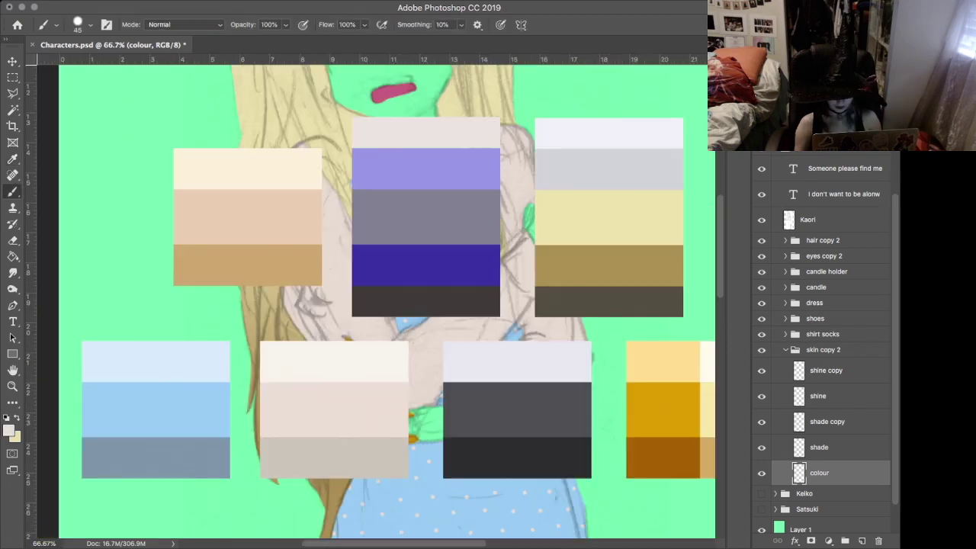
pyautogui.press('super+equal')
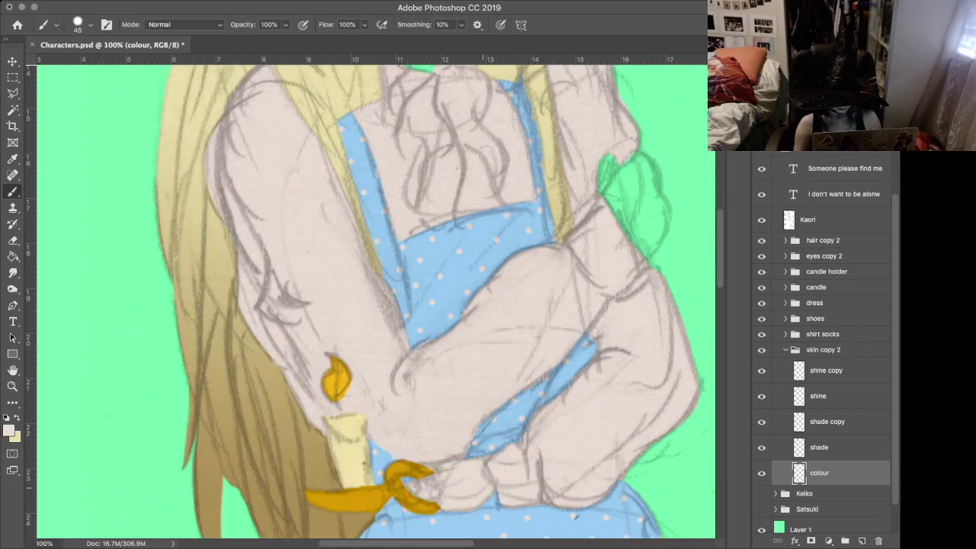
# - Sample the palette's middle skin tone and recolour the hand holding the candle holder with it
pyautogui.press('i')
pyautogui.hscroll(-3, 356, 222)
pyautogui.click(356, 221)
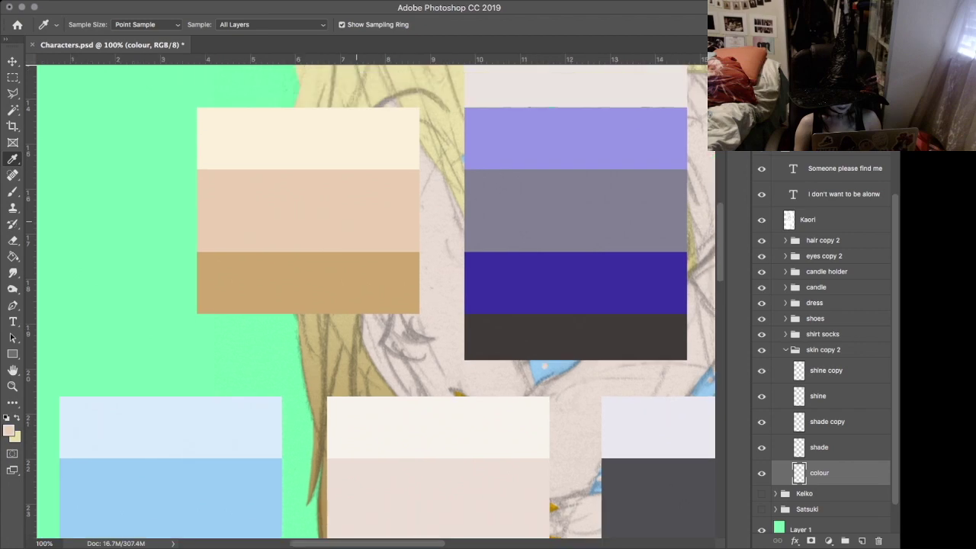
pyautogui.press('b')
pyautogui.scroll(-4, 356, 221)
pyautogui.hscroll(3, 356, 221)
pyautogui.click(449, 385)
# - Paint the hand gripping the right sleeve with the skin tone
pyautogui.scroll(5, 450, 385)
pyautogui.hscroll(3, 449, 385)
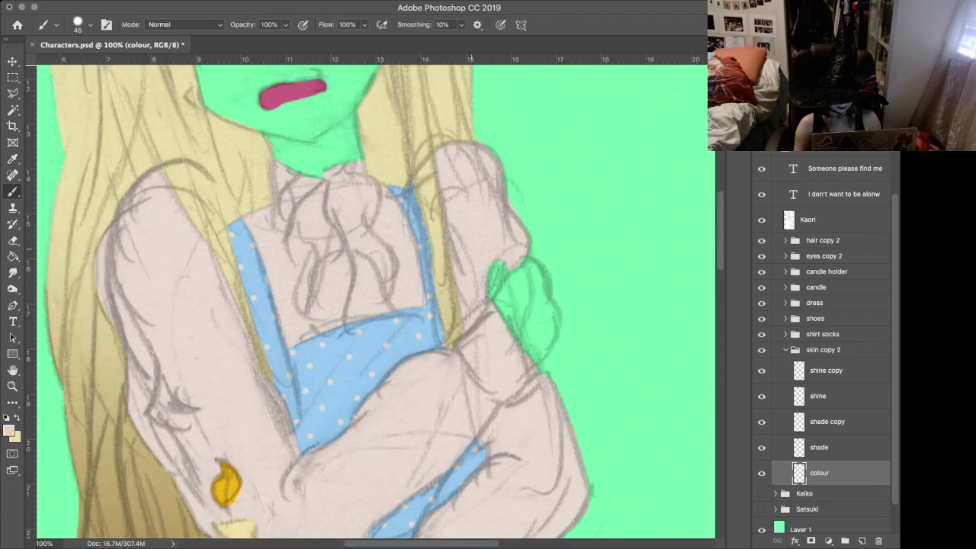
pyautogui.moveTo(497, 288)
pyautogui.mouseDown()
pyautogui.moveTo(519, 273)
pyautogui.moveTo(543, 311)
pyautogui.moveTo(526, 361)
pyautogui.mouseUp()
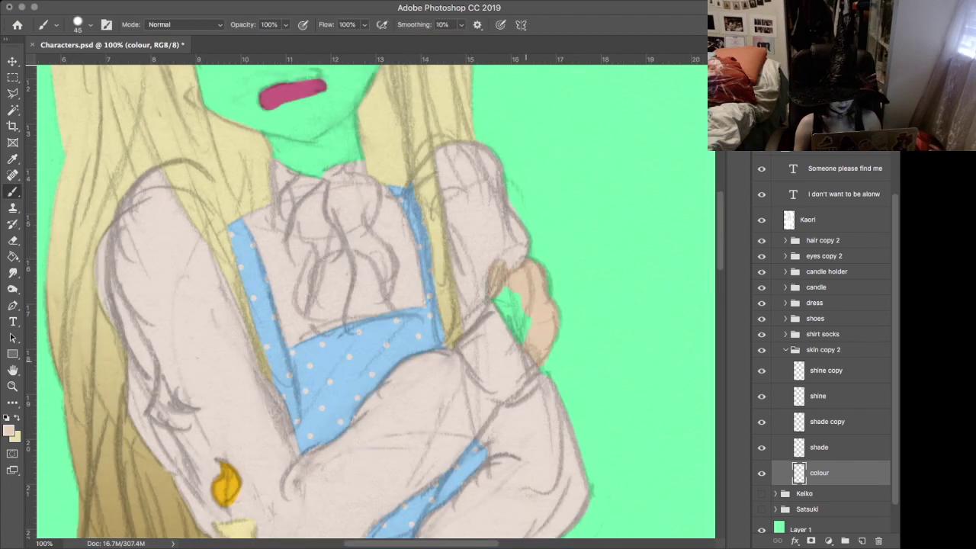
pyautogui.moveTo(507, 301); pyautogui.dragTo(534, 324)
pyautogui.press('e')
pyautogui.scroll(6, 547, 381)
pyautogui.press('b')
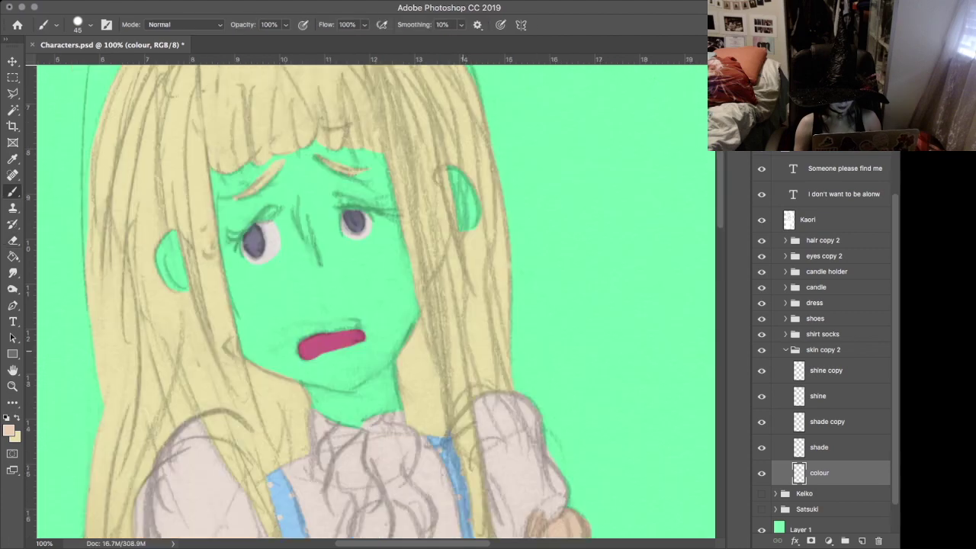
# - Select the area around the face, ears and neck with the Polygonal Lasso, fill it with the skin tone, and deselect
pyautogui.press('l')
pyautogui.click(487, 212)
pyautogui.click(448, 442)
pyautogui.click(315, 489)
pyautogui.click(158, 360)
pyautogui.click(133, 266)
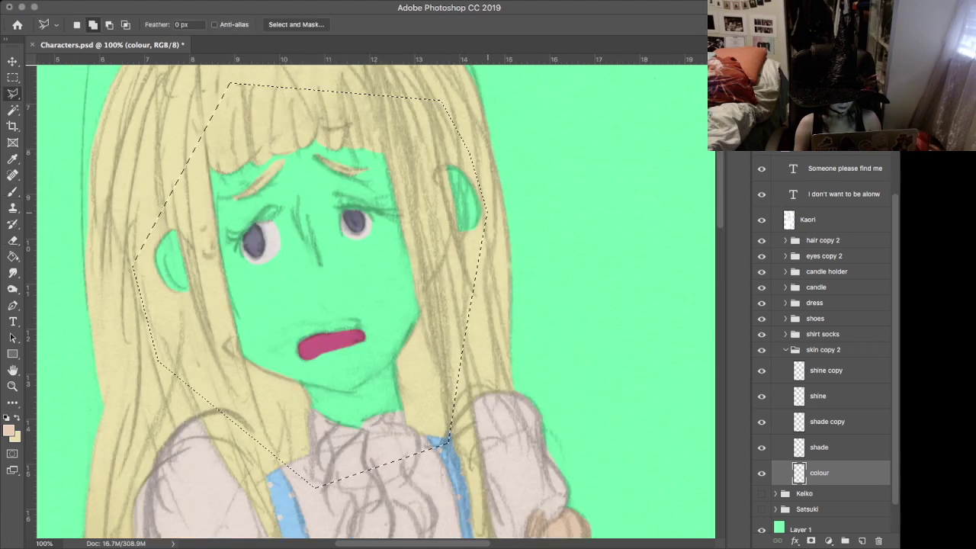
pyautogui.hotkey('alt', 'BackSpace')
pyautogui.press('super+d')
# - Save the document
pyautogui.press('super+minus')
pyautogui.press('super+minus')
pyautogui.press('super+minus')
pyautogui.press('super+minus')
pyautogui.press('super+s')
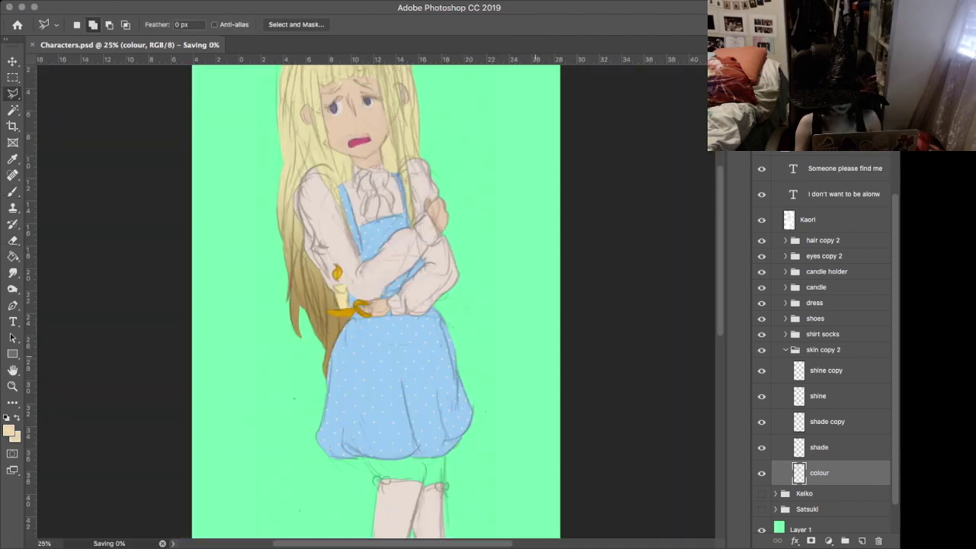
# - Outline the bare legs between the dress hem and the sock tops in pale yellow
pyautogui.press('super+plus')
pyautogui.press('super+plus')
pyautogui.press('super+plus')
pyautogui.press('super+plus')
pyautogui.press('super+plus')
pyautogui.press('b')
pyautogui.scroll(-5, 374, 301)
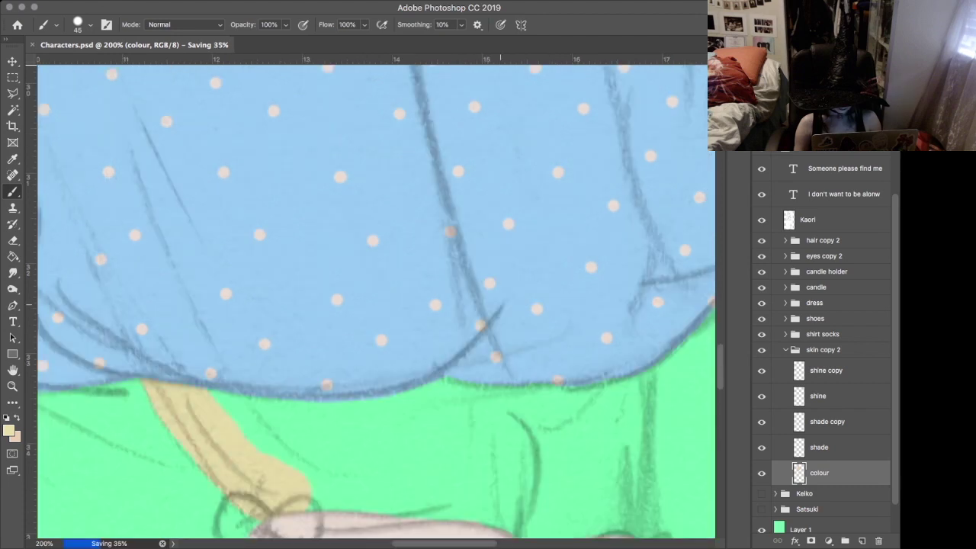
pyautogui.scroll(-3, 373, 301)
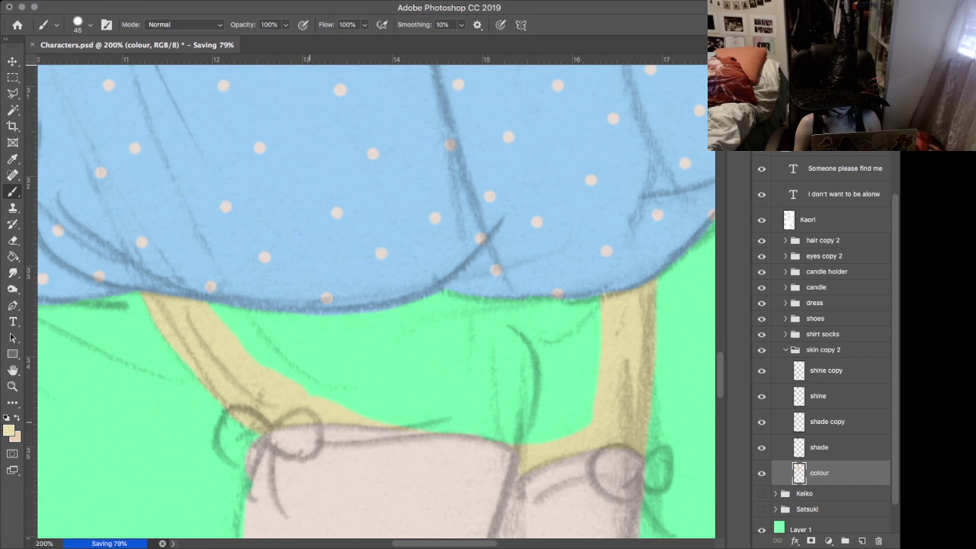
# - Fill the outlined bare legs with pale yellow and save the document
pyautogui.press('g')
pyautogui.click(406, 335)
pyautogui.press('b')
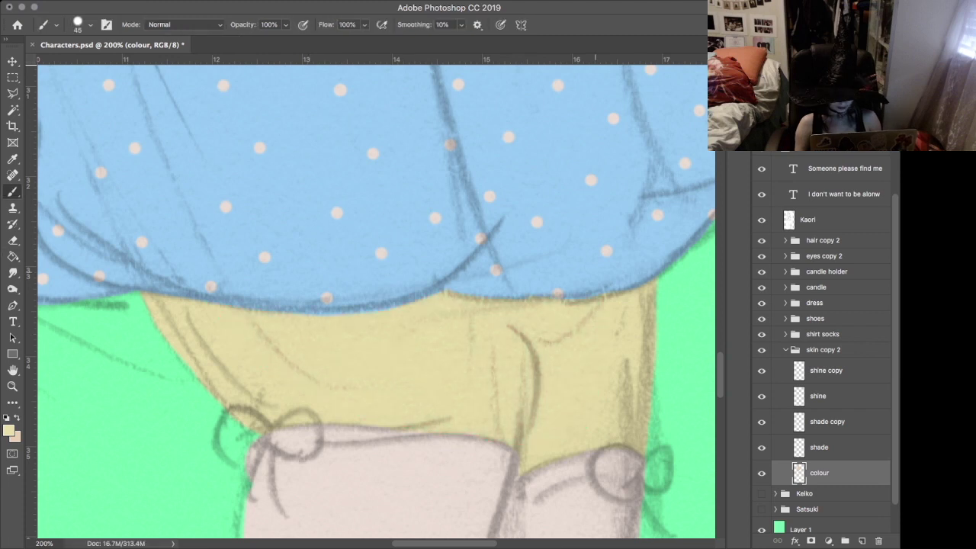
pyautogui.press('super+0')
pyautogui.press('super+s')
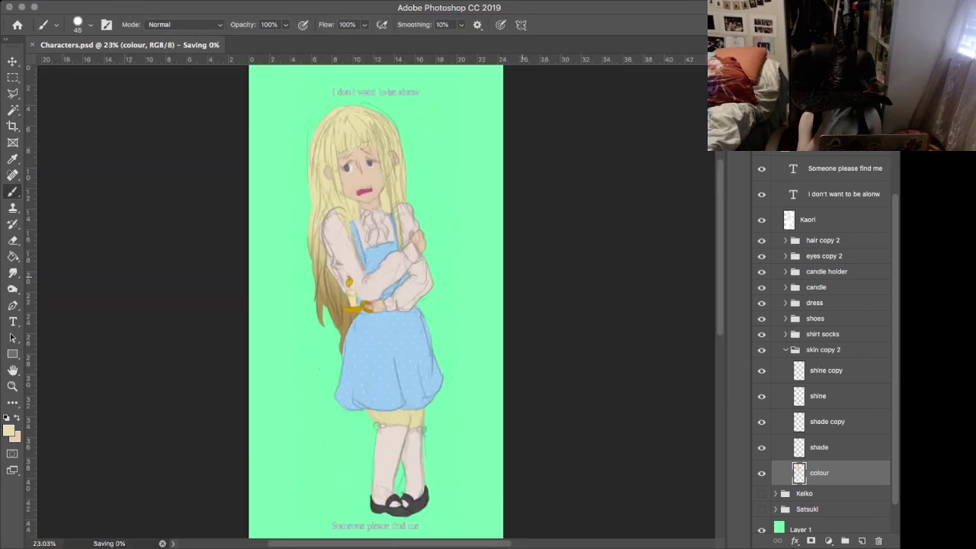